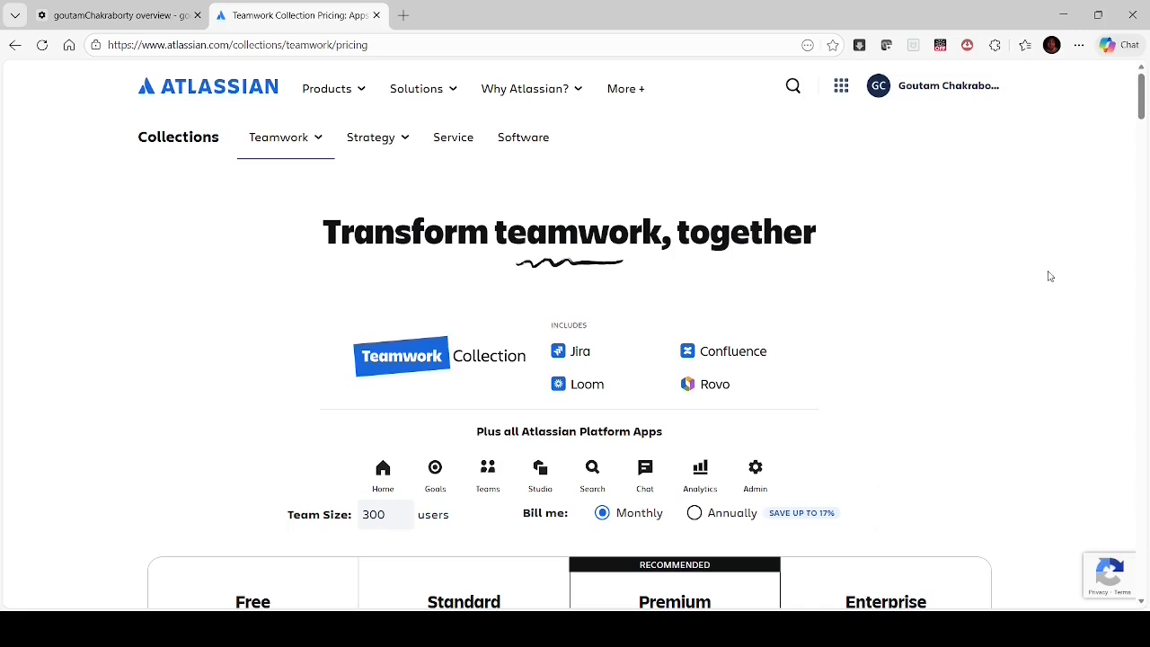
Step: Review the Teamwork Collection pricing plans and open the organization's AI-enabled apps settings in Atlassian Administration
left_click_drag(1141, 97, 1140, 129)
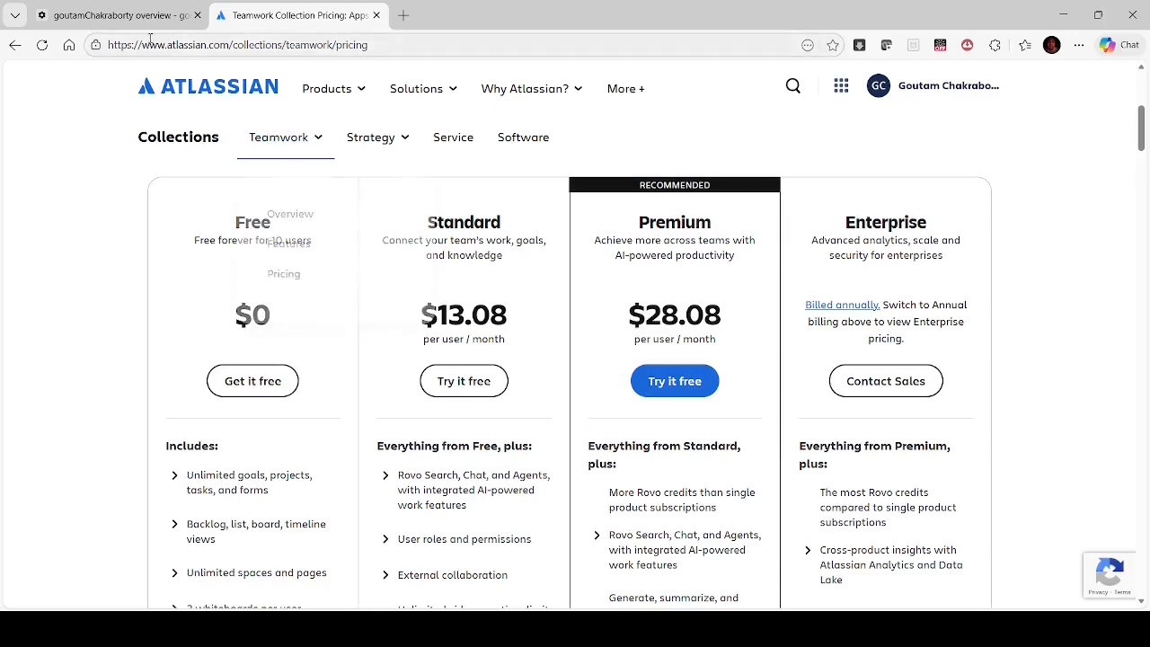
left_click(103, 18)
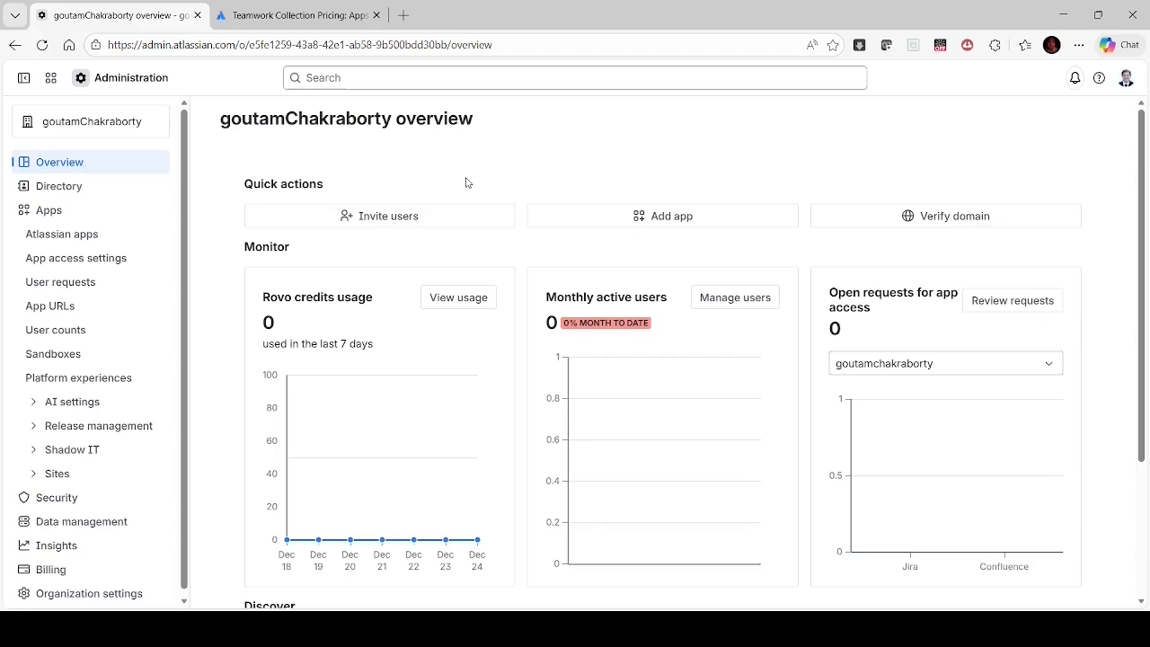
left_click(36, 411)
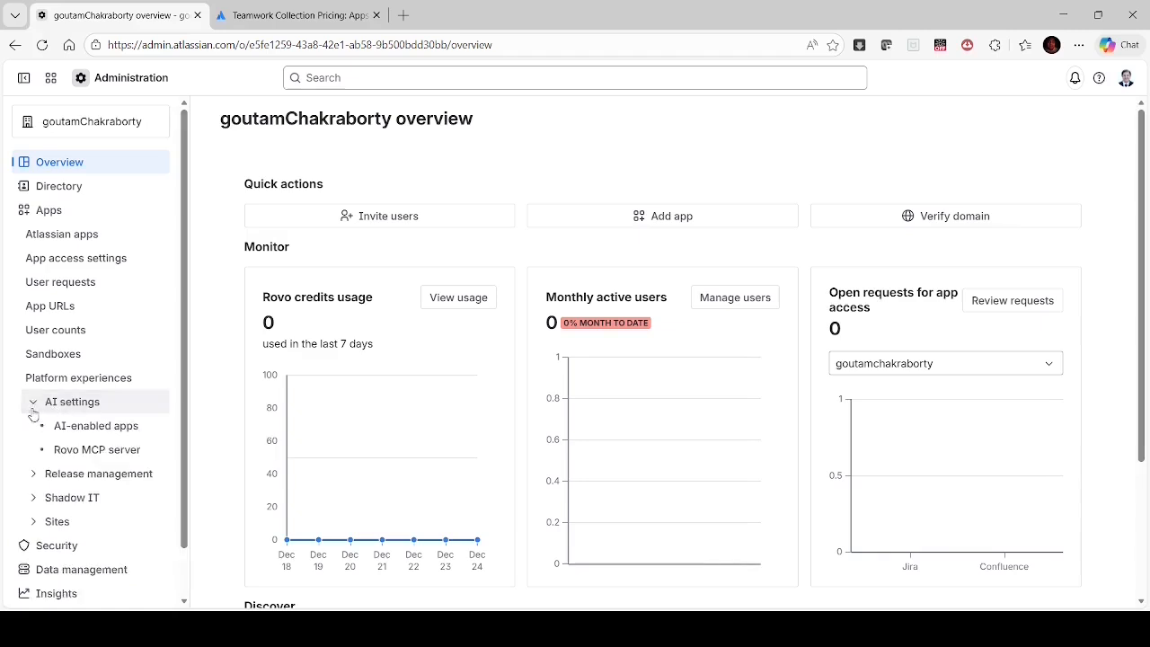
left_click(96, 435)
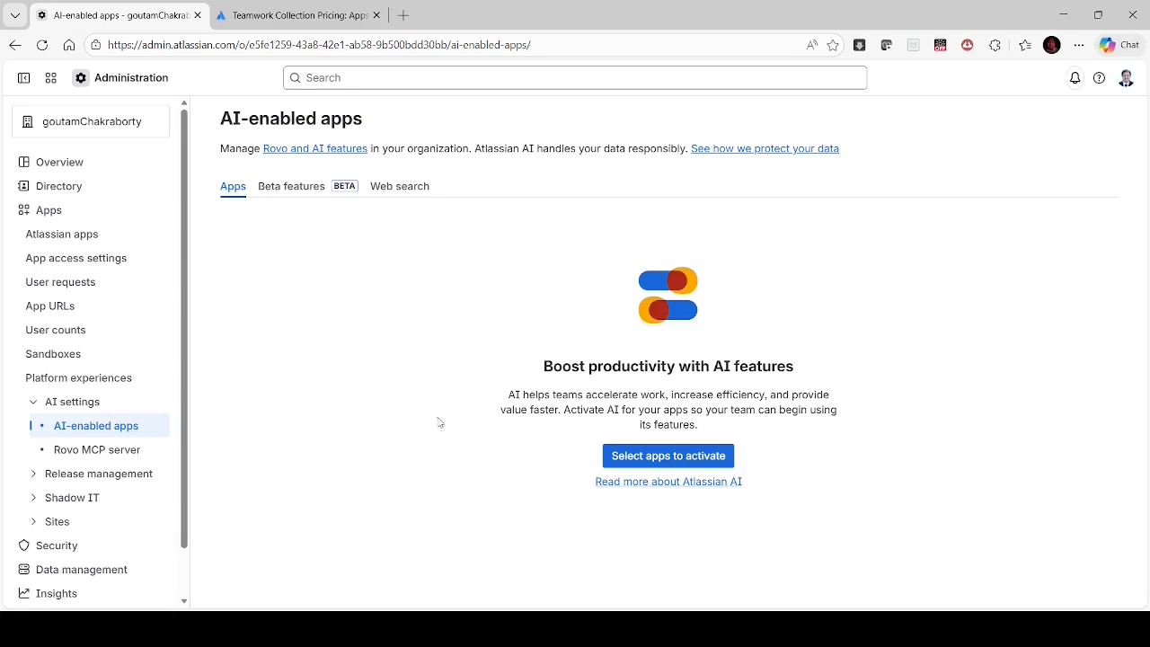
Step: Activate AI features for the Confluence and Jira apps
left_click(690, 462)
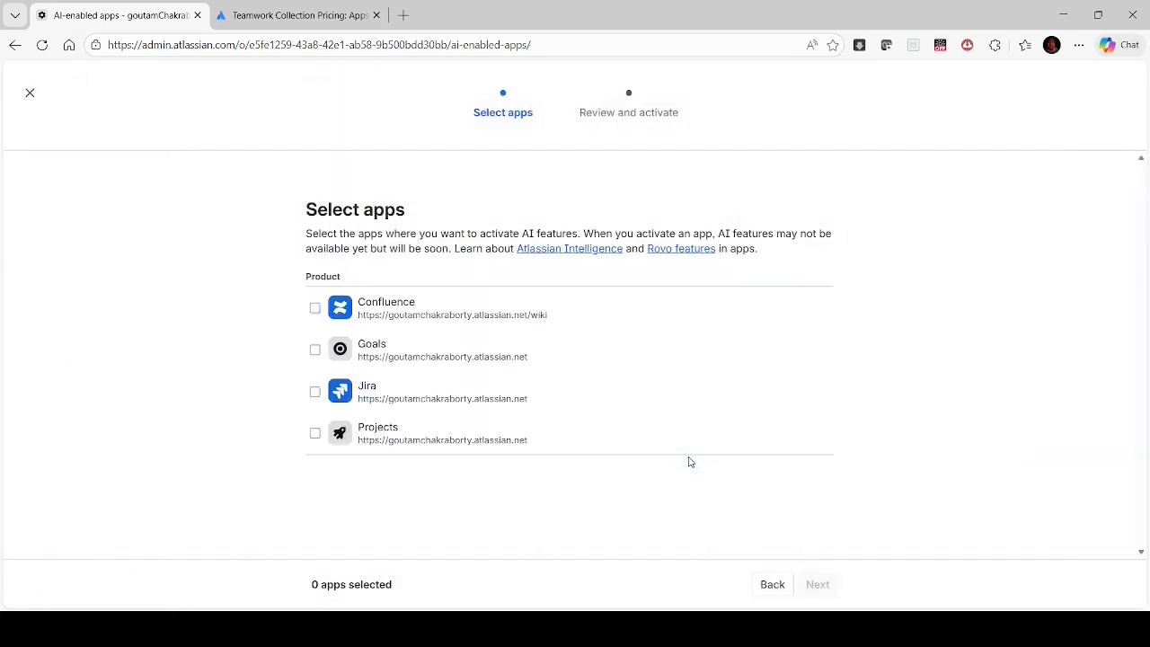
left_click(315, 308)
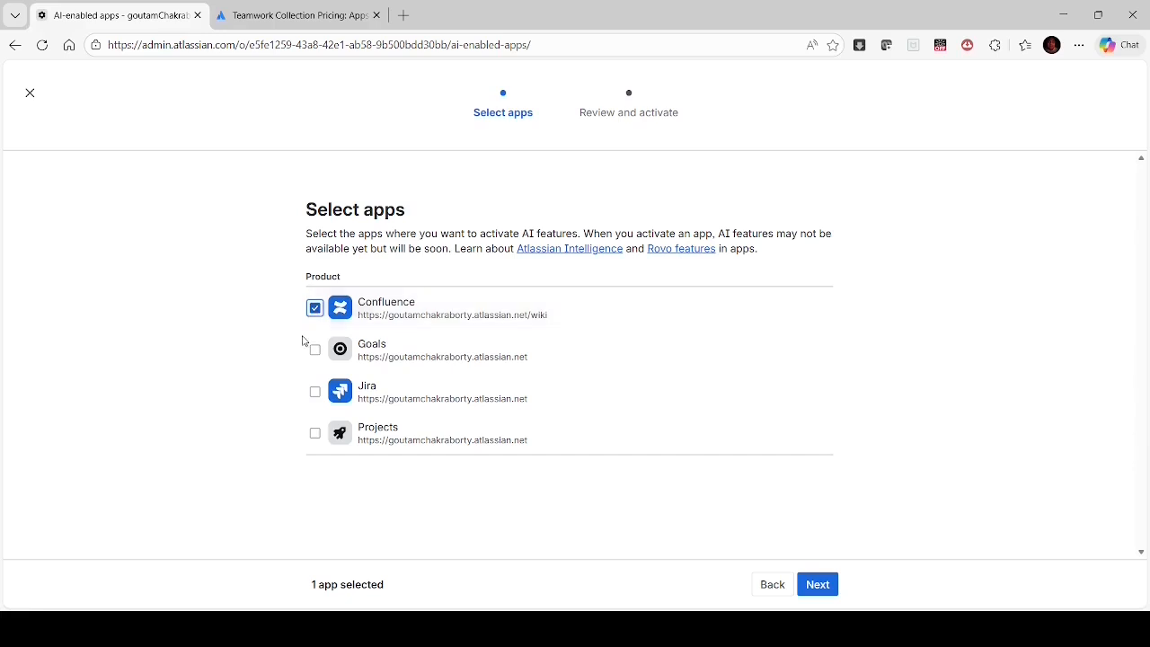
left_click(314, 392)
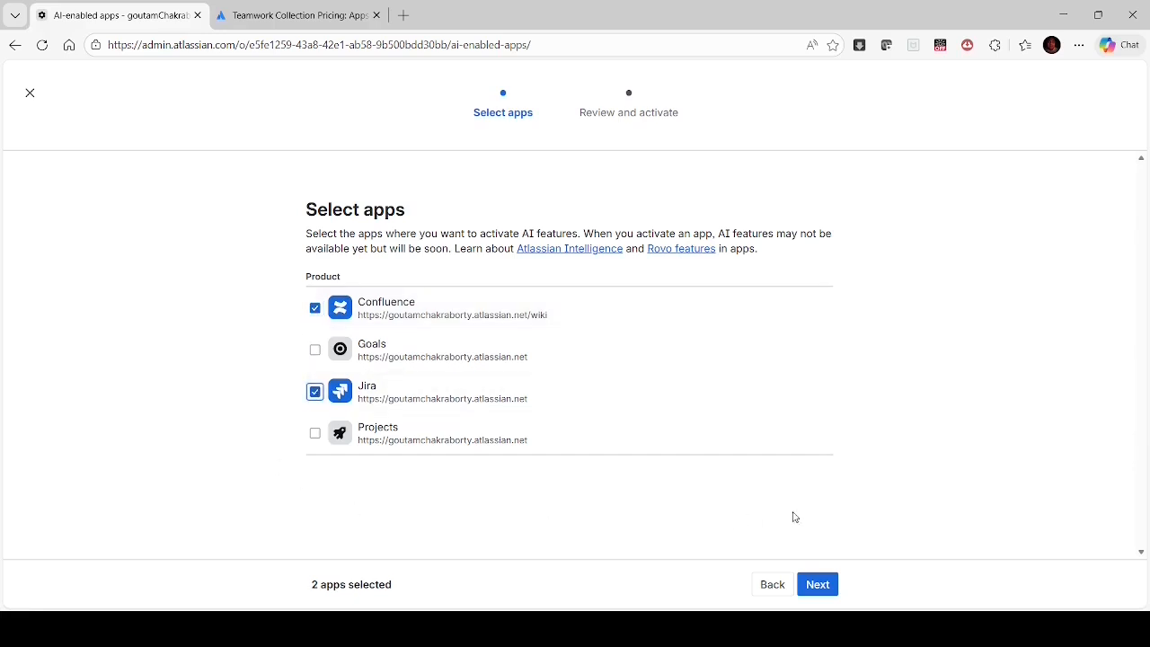
left_click(820, 586)
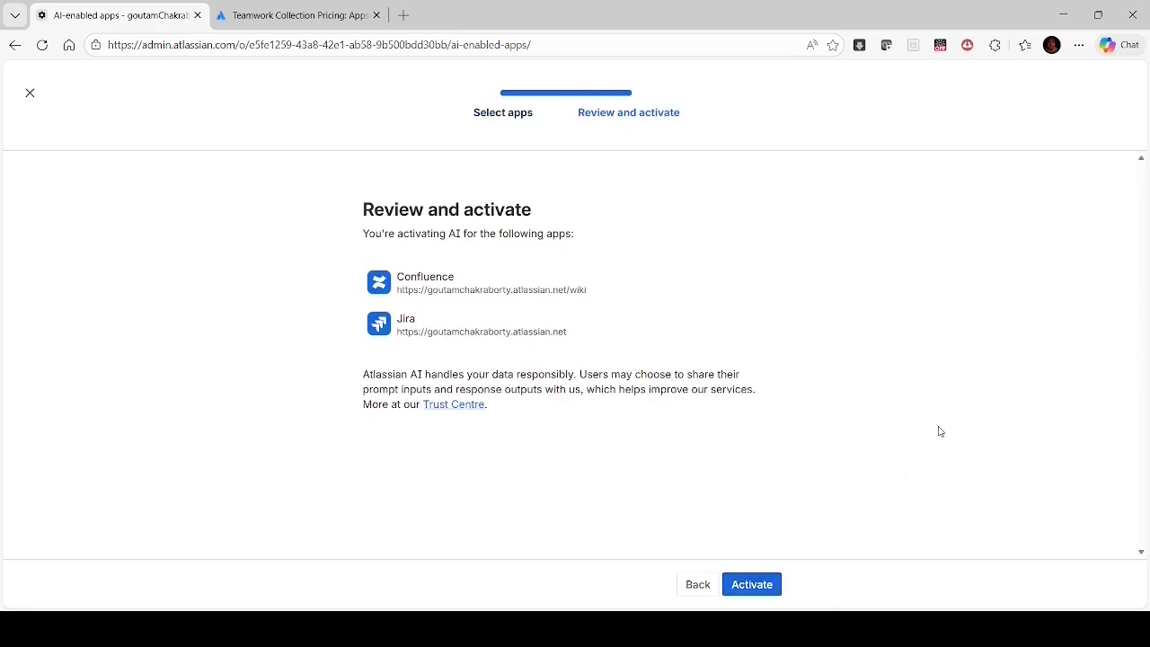
left_click(748, 588)
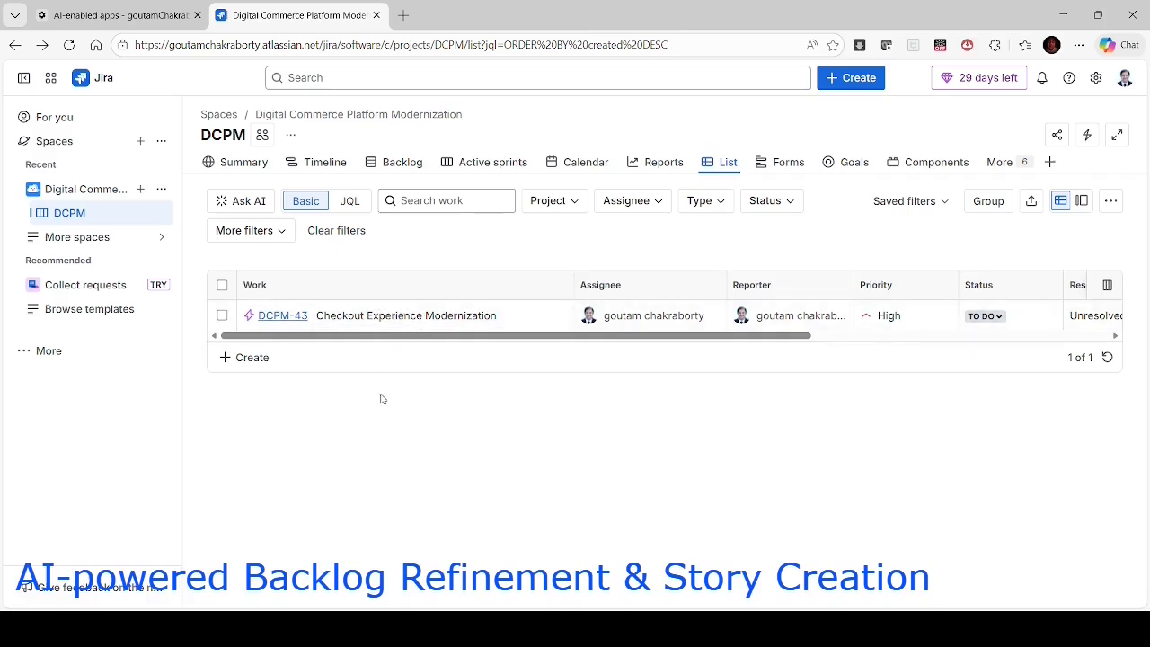
Step: Open the Checkout Experience Modernization epic in the DCPM list and replace its description with an AI-improved version
left_click(275, 316)
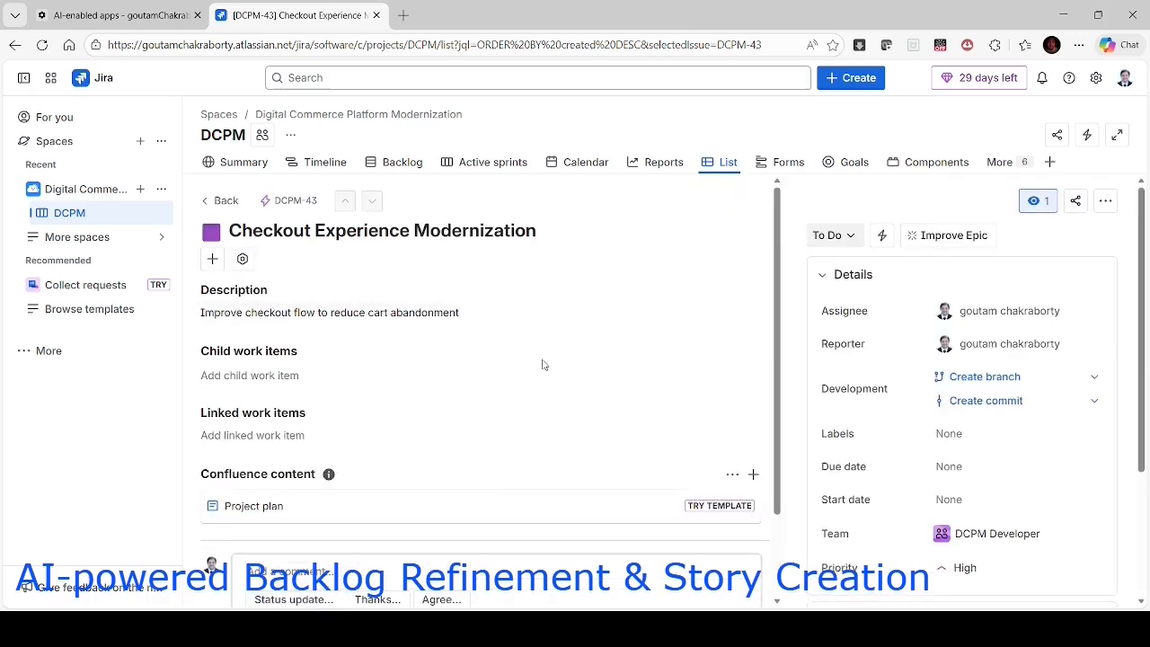
left_click(971, 237)
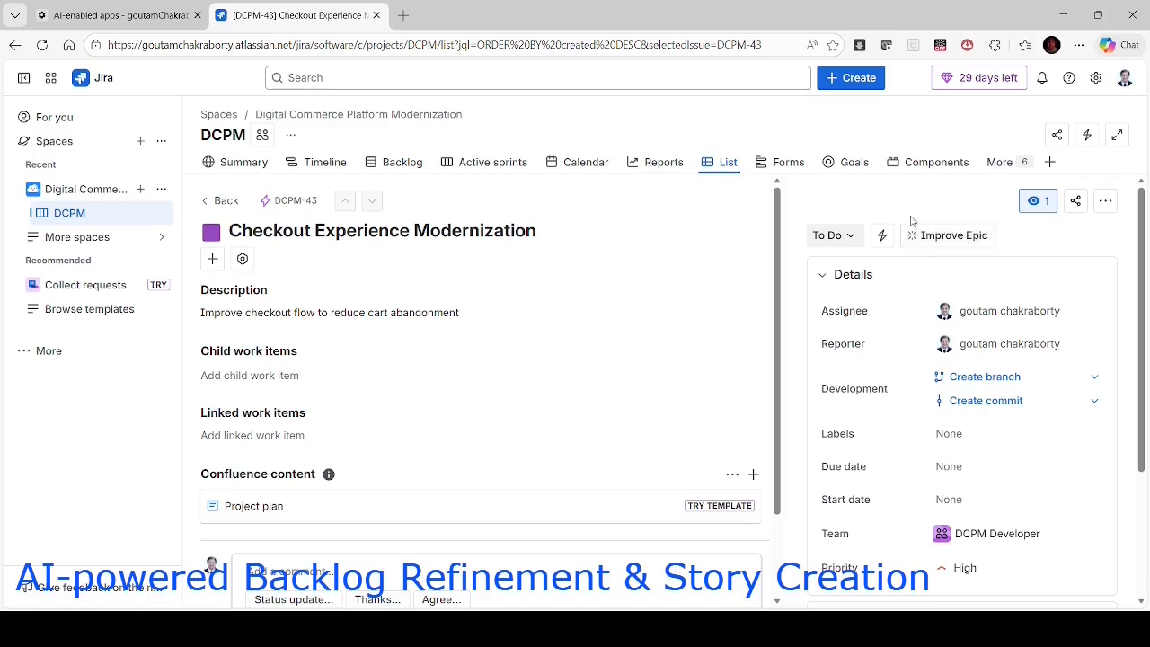
left_click(976, 237)
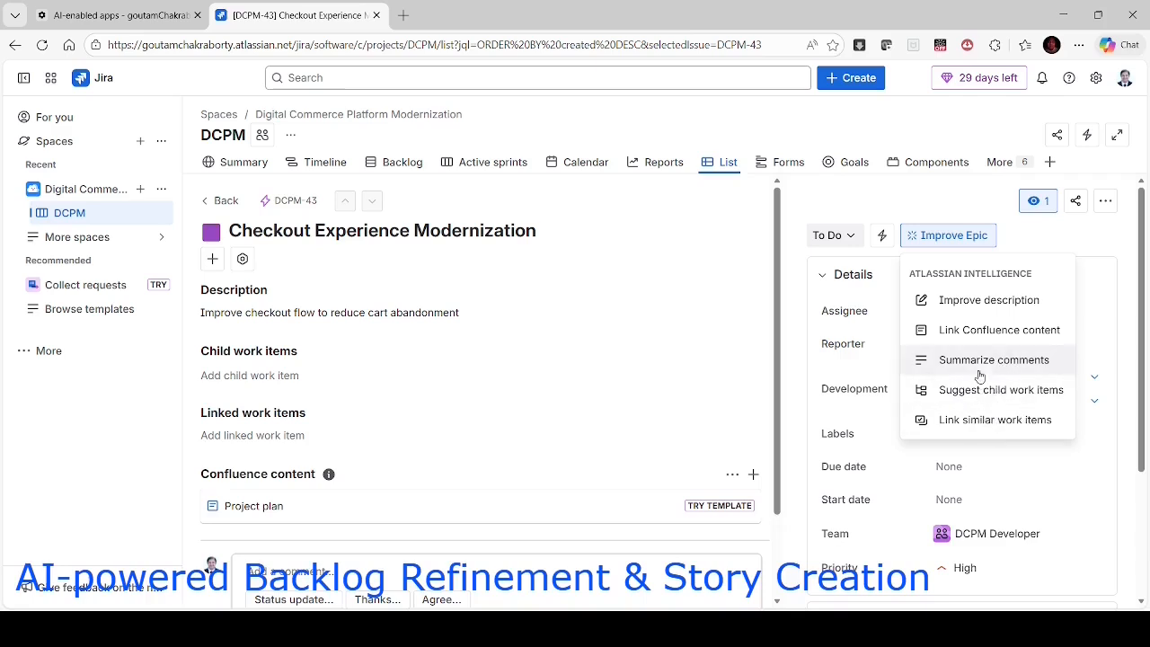
left_click(977, 306)
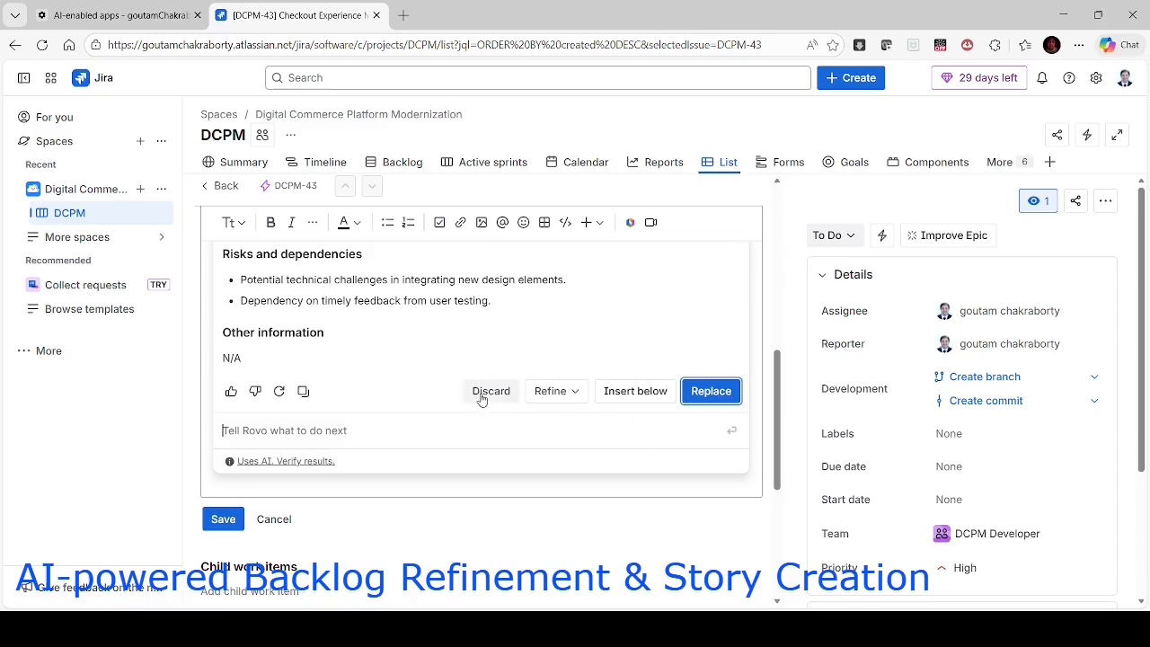
left_click(578, 397)
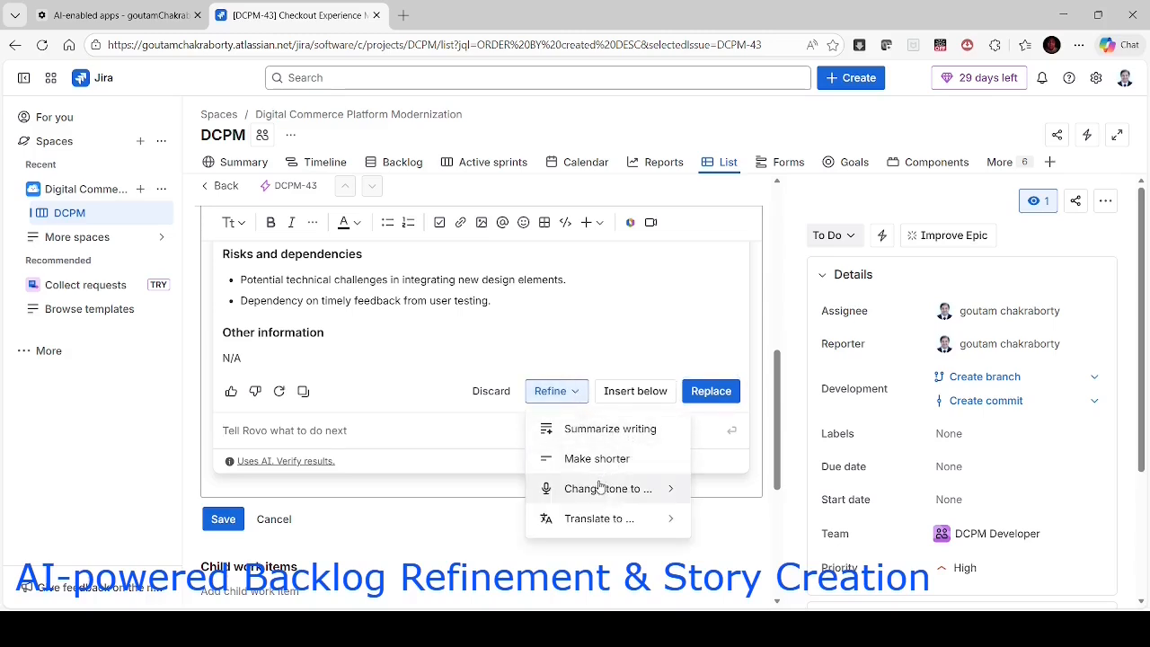
left_click(708, 394)
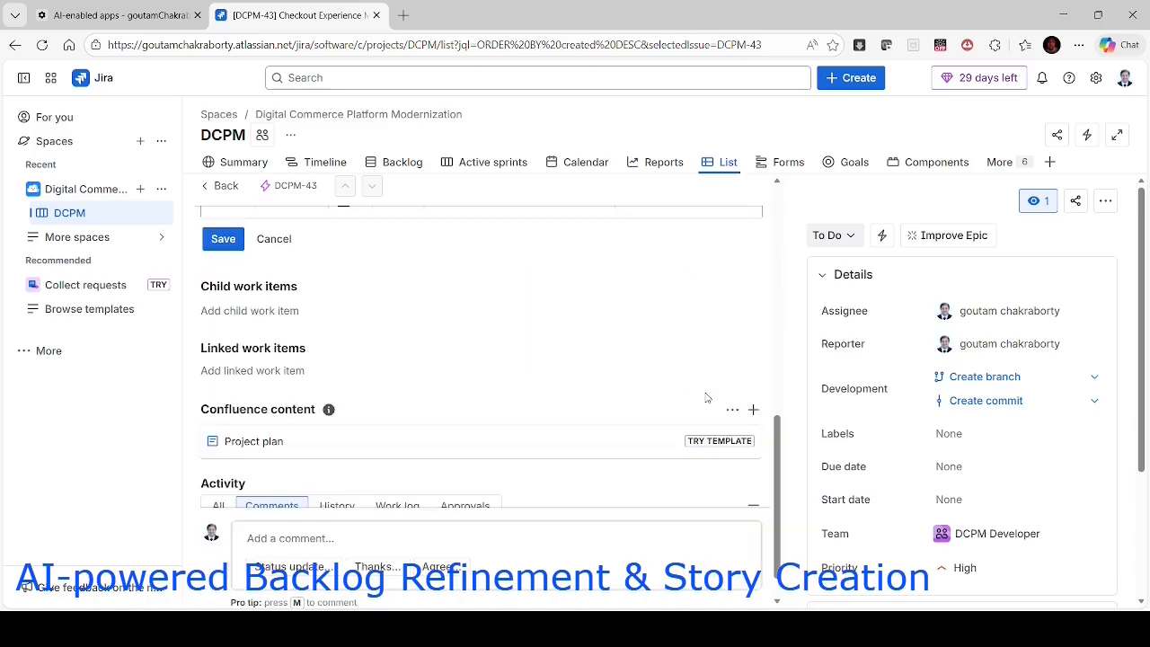
Step: Review the rewritten epic description from Objective to Other information and save it
scroll(771, 456, "up", 1)
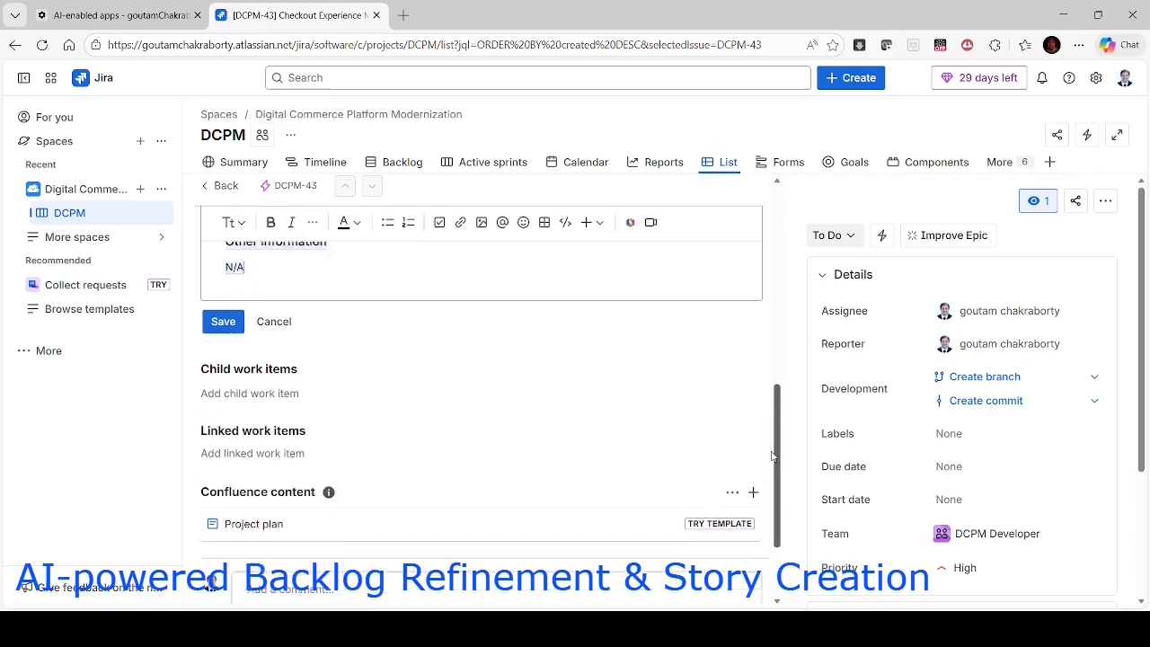
left_click_drag(771, 456, 761, 290)
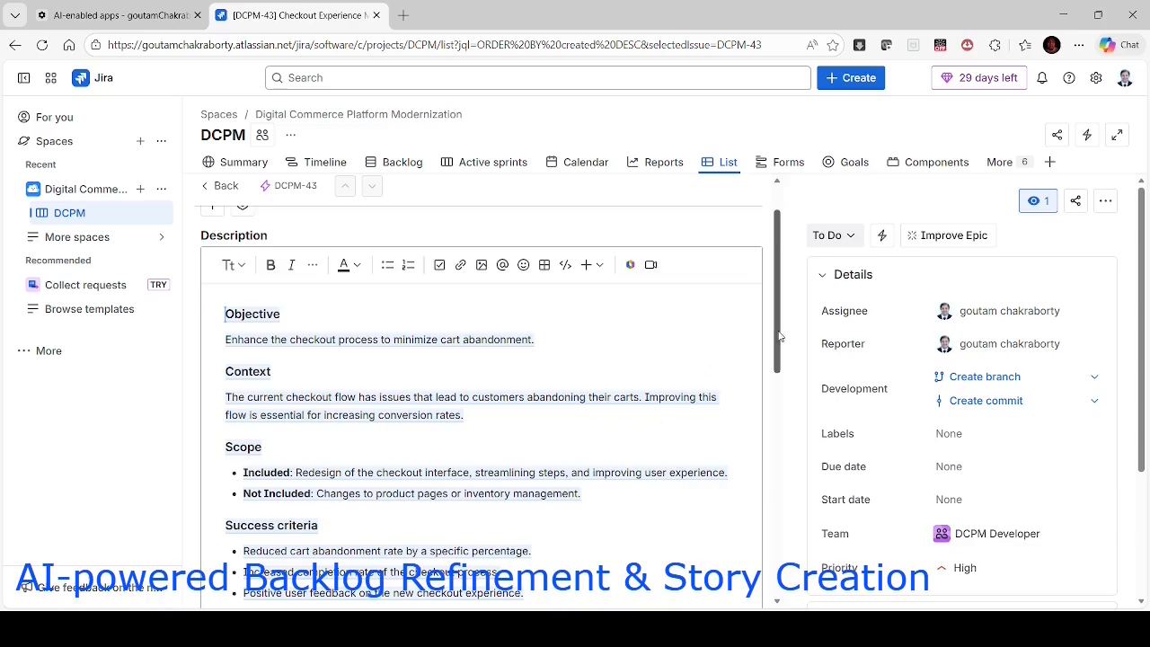
left_click_drag(781, 338, 768, 464)
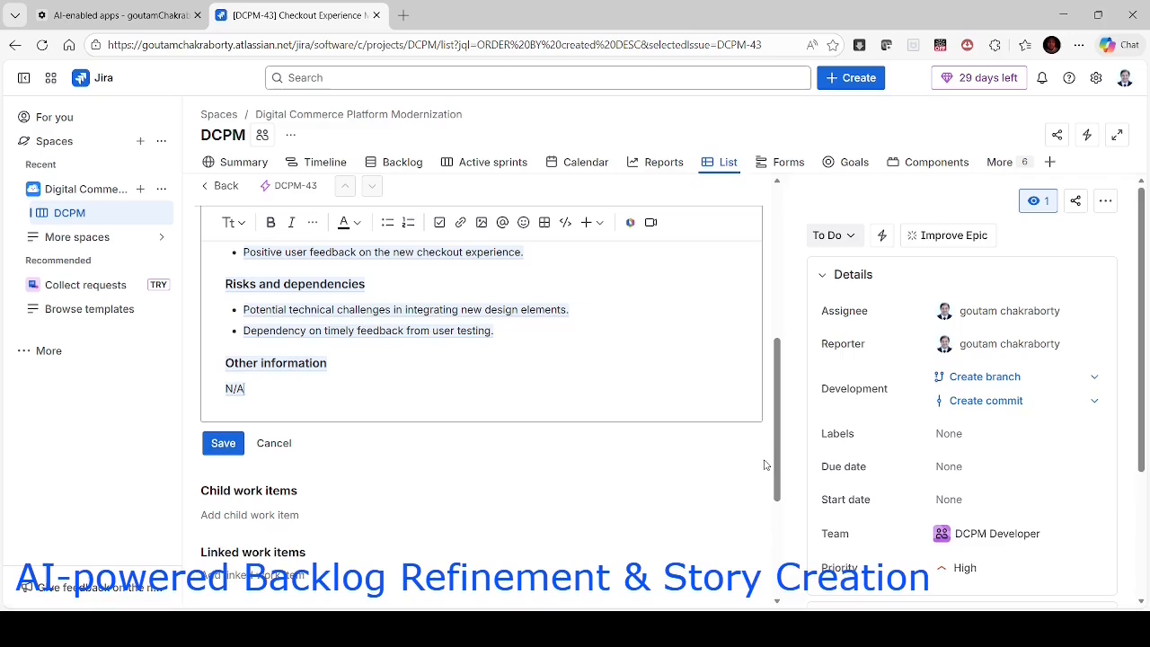
left_click(224, 443)
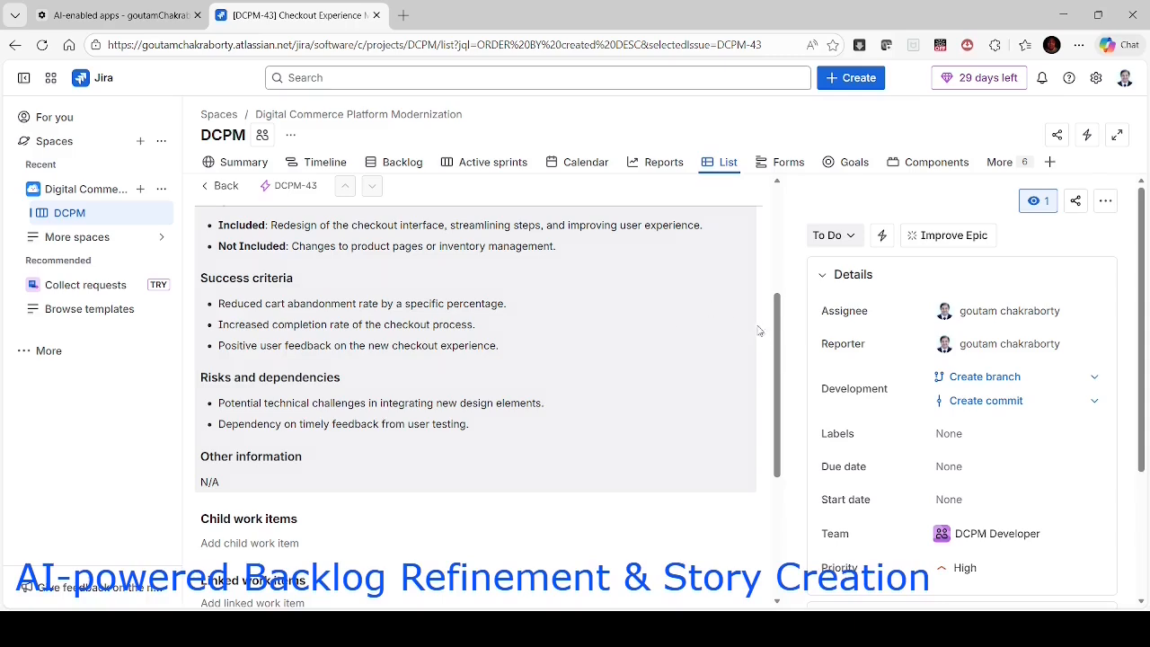
Step: Generate AI-suggested child work items for the Checkout Experience Modernization epic and review the suggestions
left_click_drag(779, 389, 778, 273)
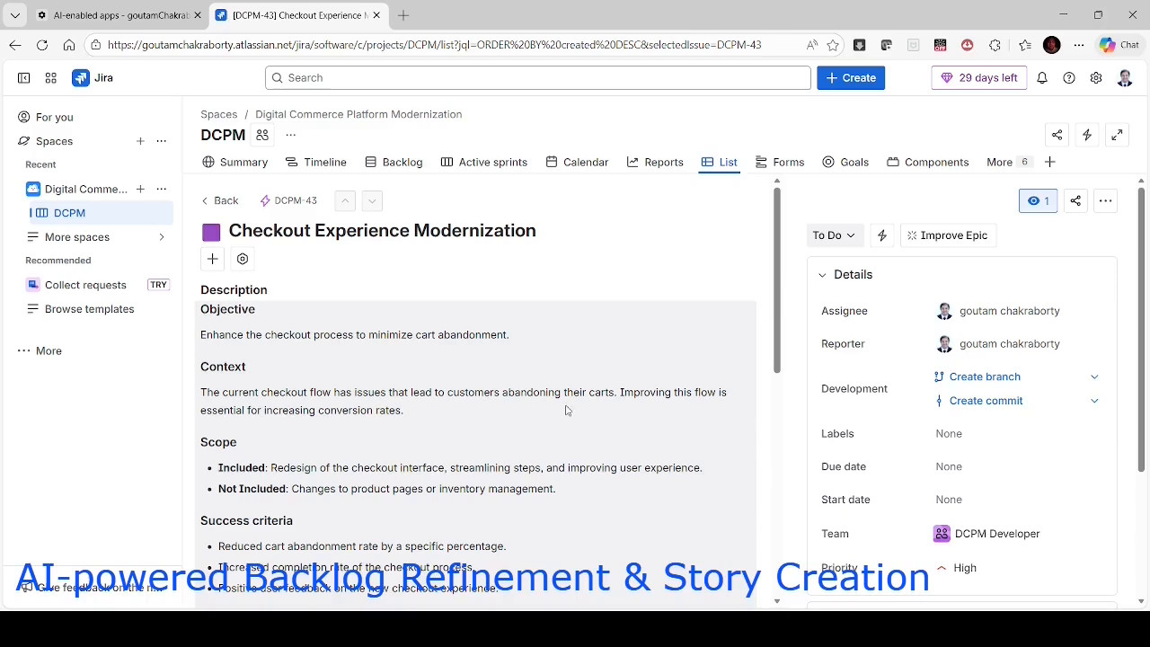
left_click(980, 237)
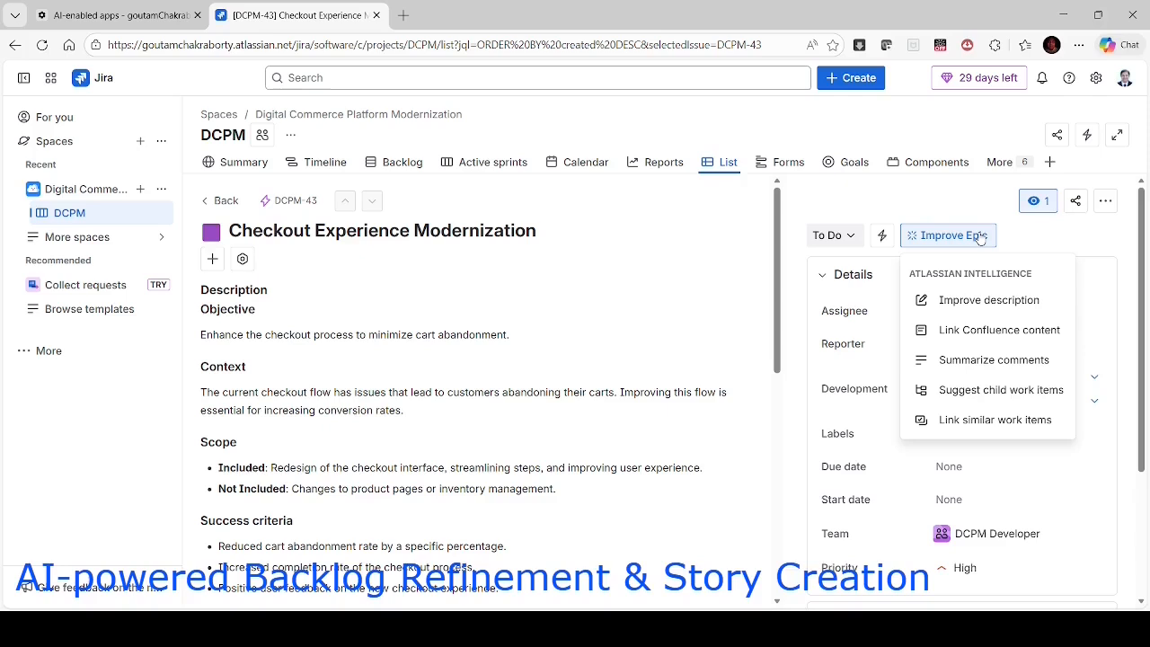
left_click(1012, 394)
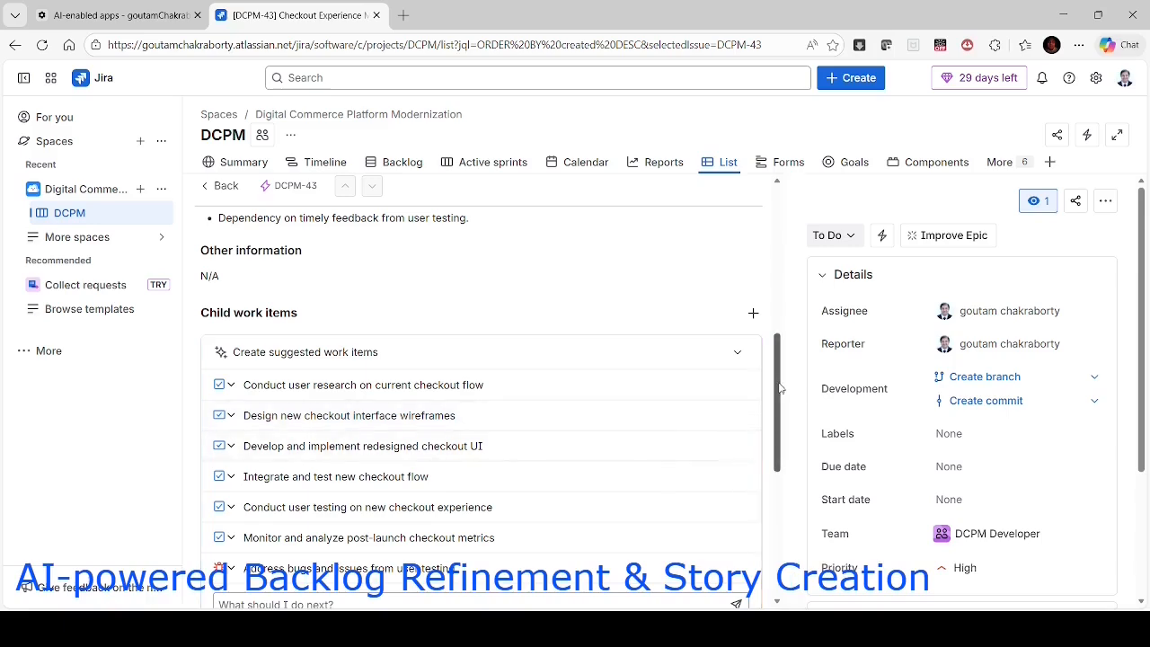
mouse_move(780, 389)
left_mouse_down()
mouse_move(780, 423)
mouse_move(780, 401)
left_mouse_up()
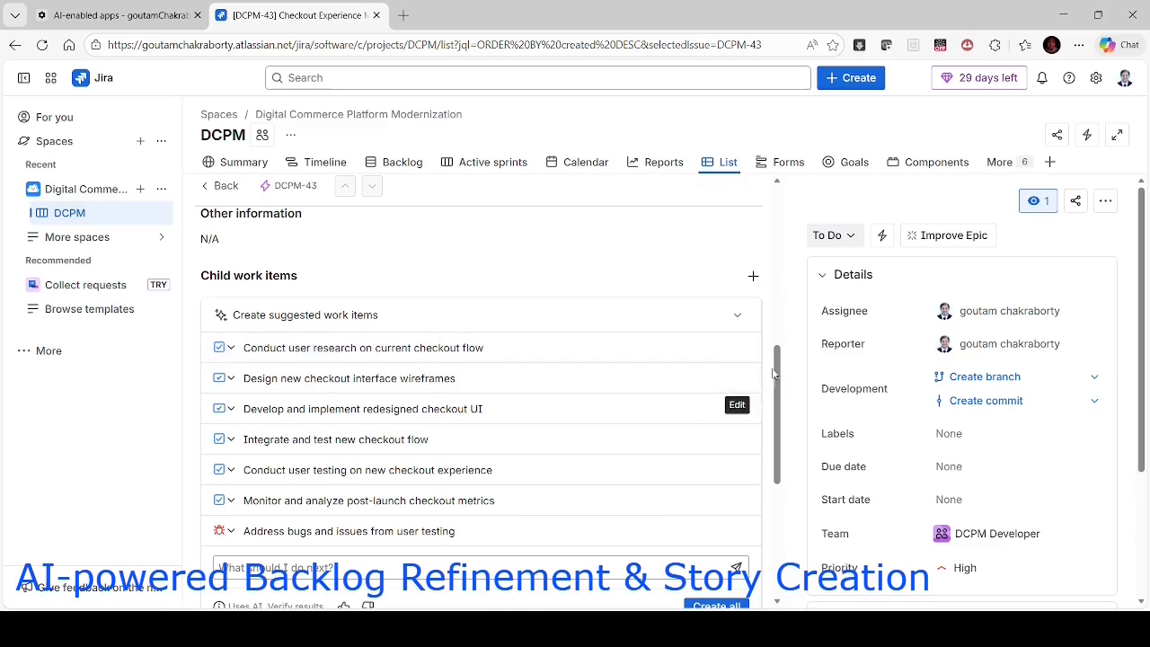
scroll(779, 387, "down", 2)
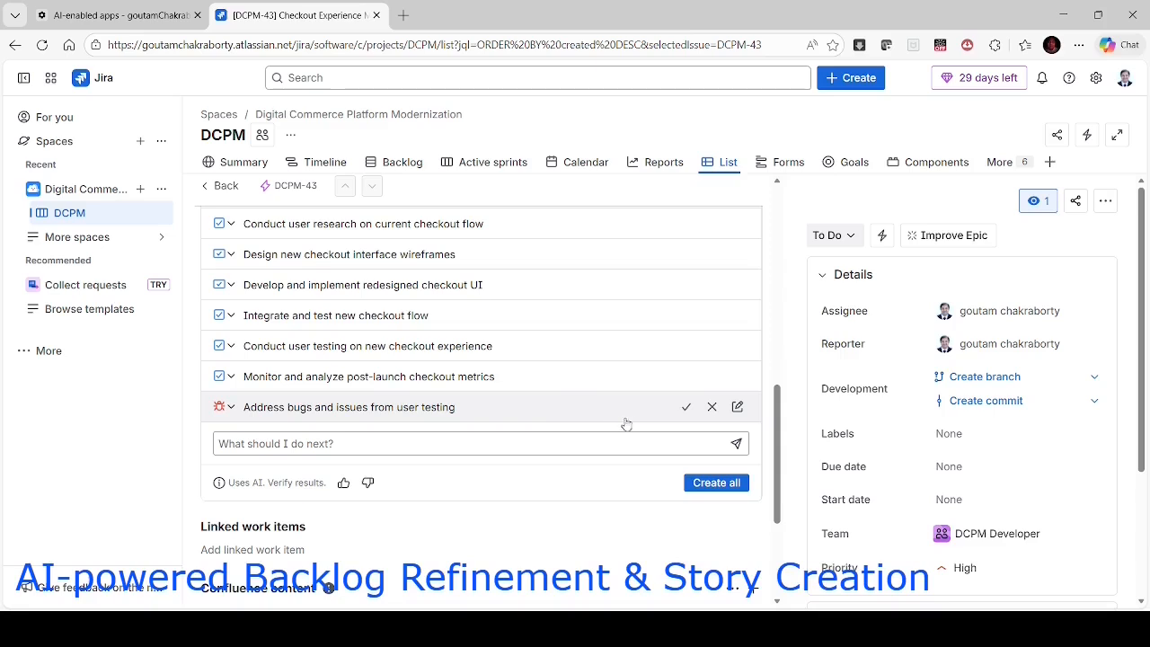
Step: Discard the suggestion "Address bugs and issues from user testing" and create all the remaining suggested child work items
left_click(712, 407)
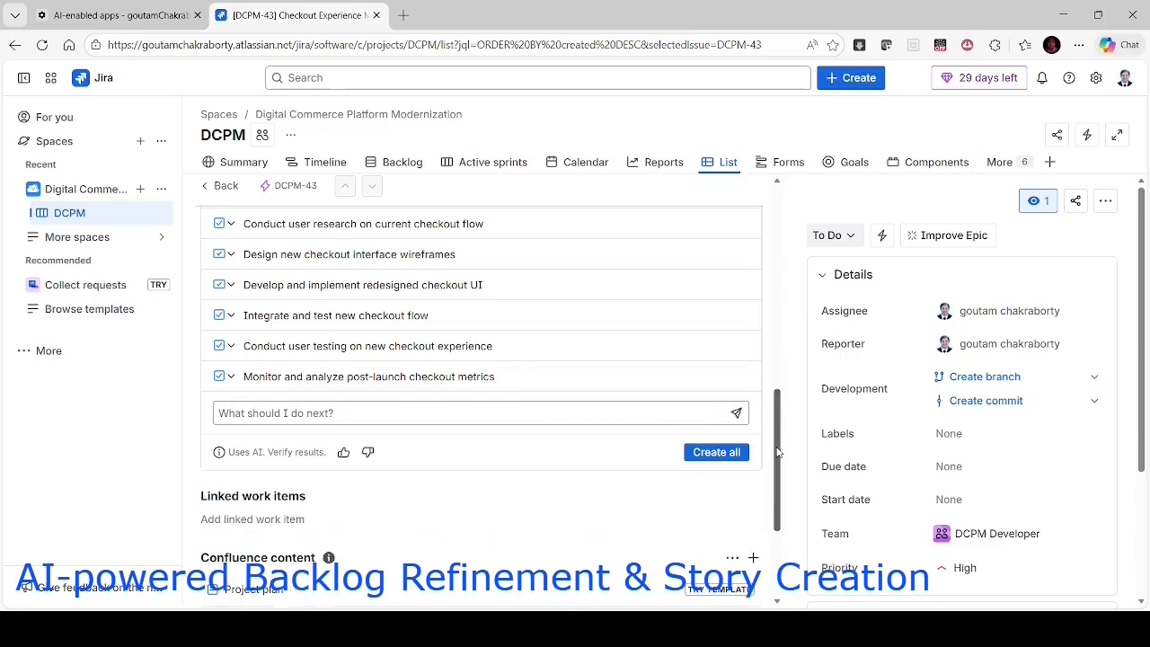
mouse_move(779, 451)
left_mouse_down()
mouse_move(778, 409)
mouse_move(778, 459)
left_mouse_up()
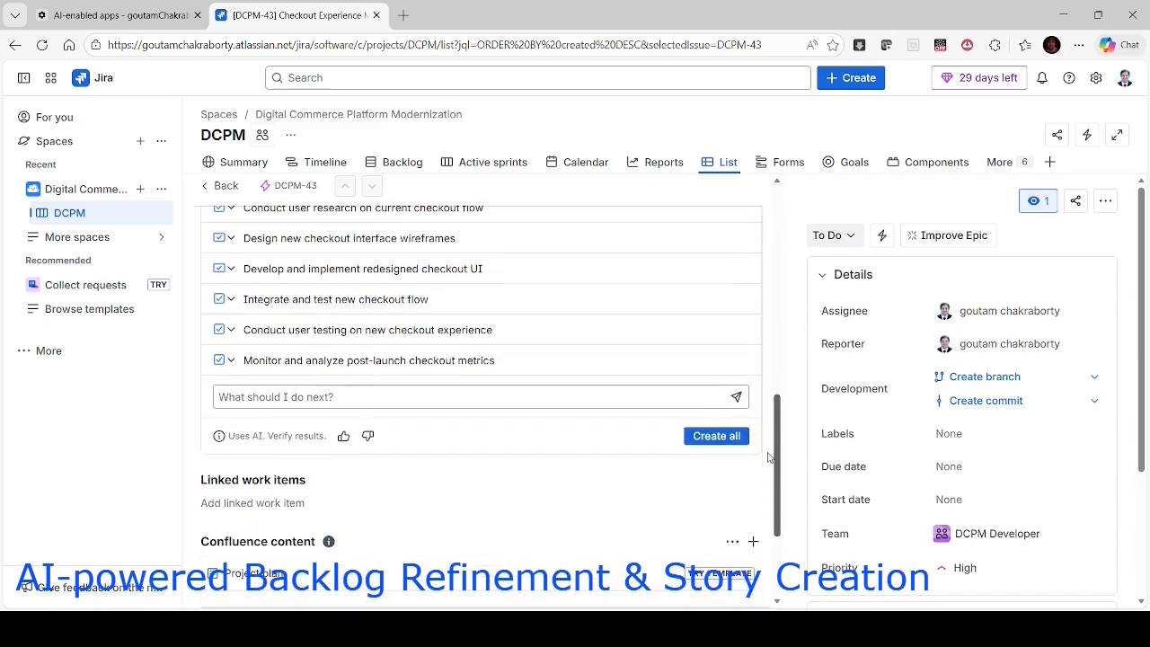
left_click(698, 439)
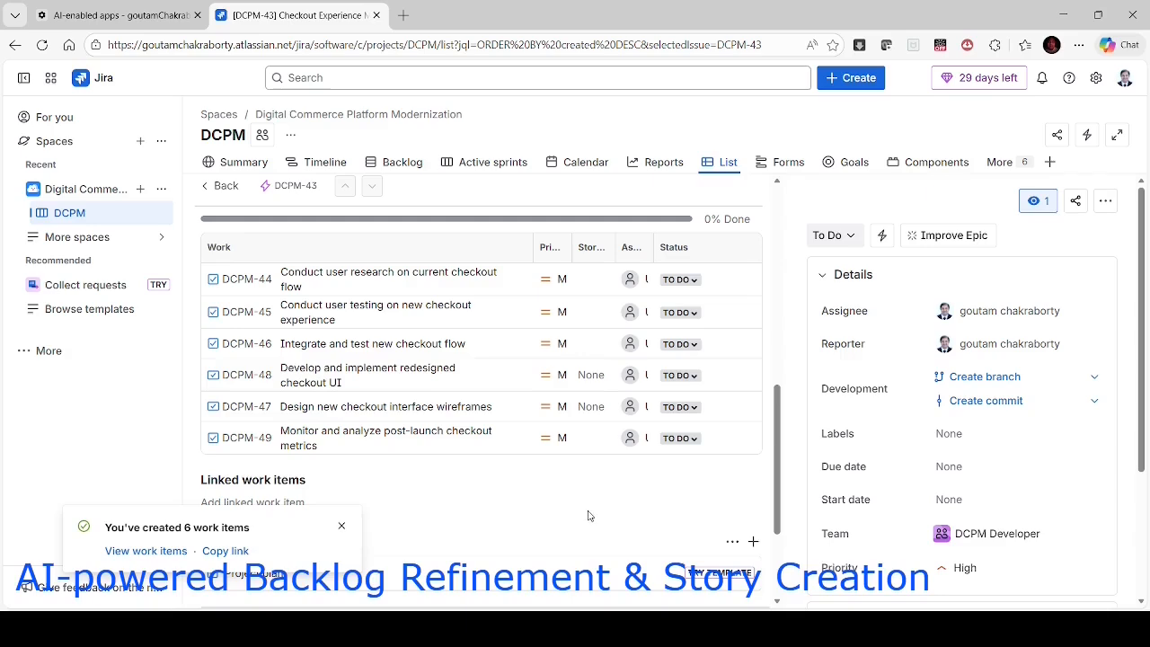
Step: Review the epic's new child work items, open "Develop and implement redesigned checkout UI", and dismiss the creation notification
mouse_move(779, 511)
left_mouse_down()
mouse_move(777, 328)
mouse_move(771, 510)
left_mouse_up()
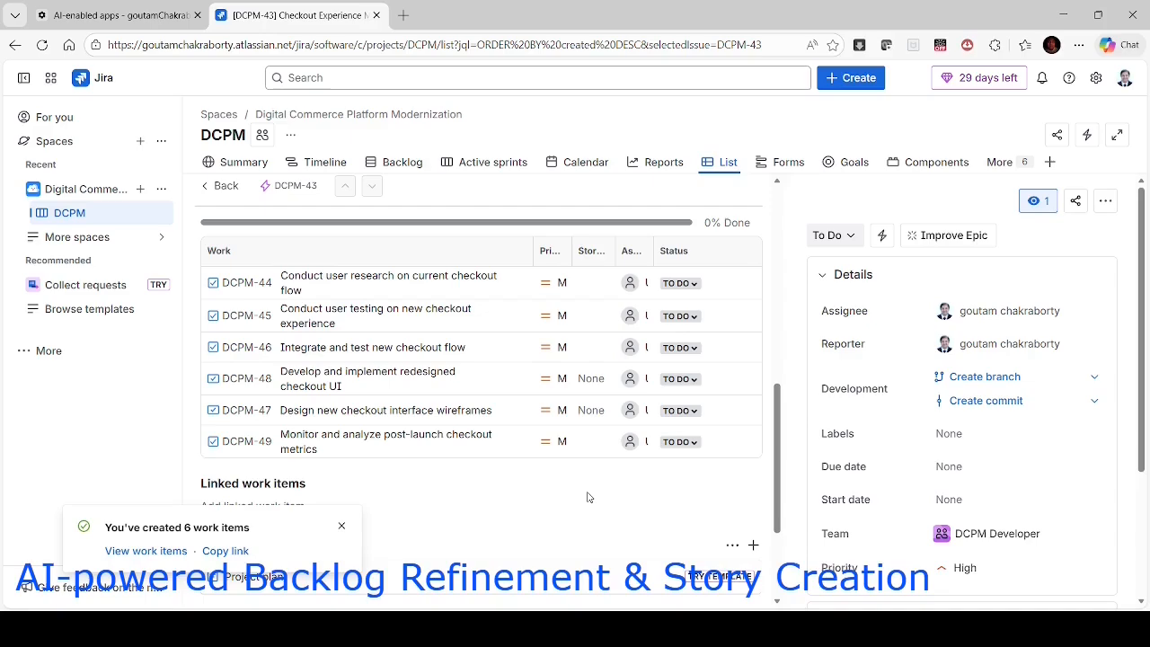
mouse_move(776, 486)
left_mouse_down()
mouse_move(773, 351)
mouse_move(765, 473)
left_mouse_up()
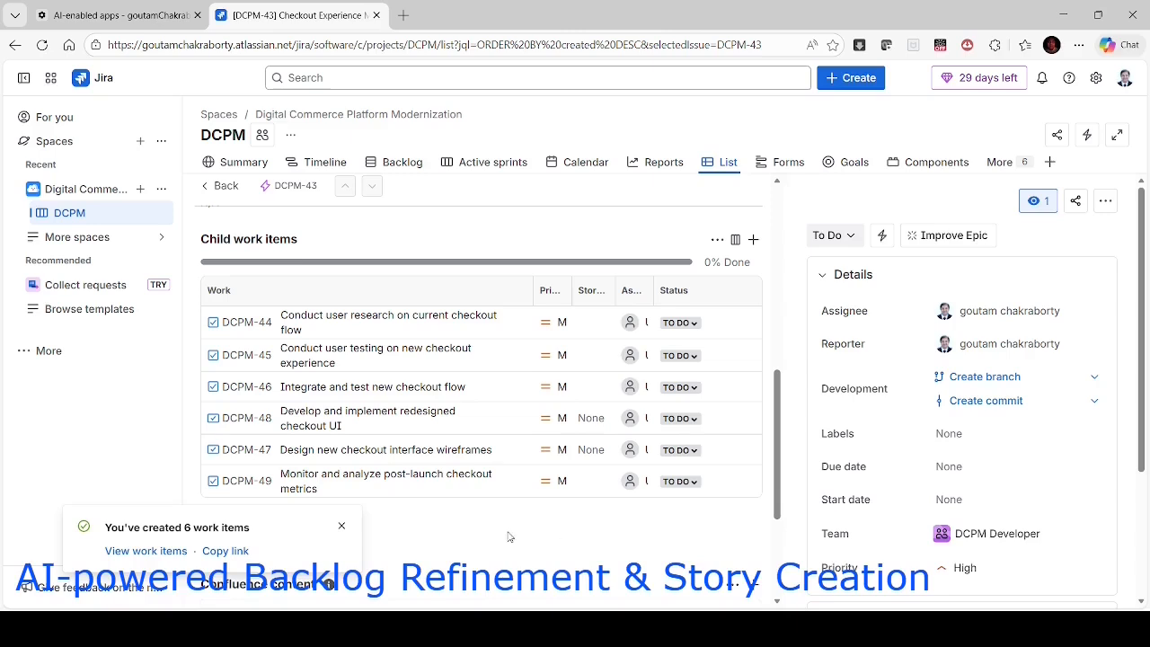
left_click(317, 417)
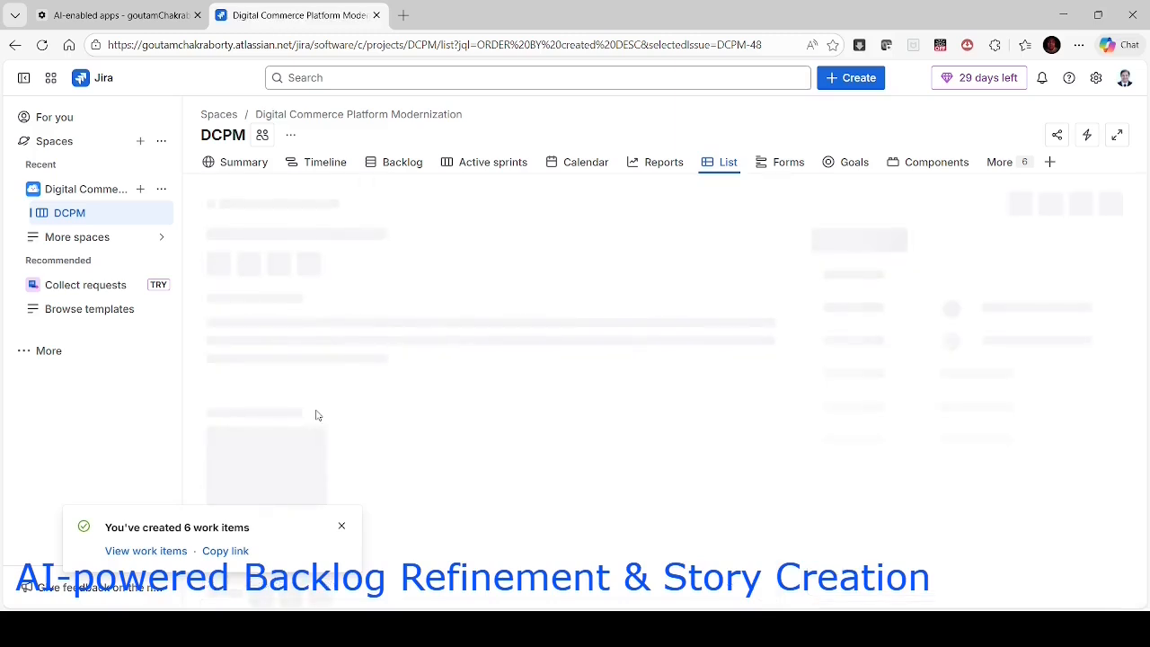
left_click(342, 528)
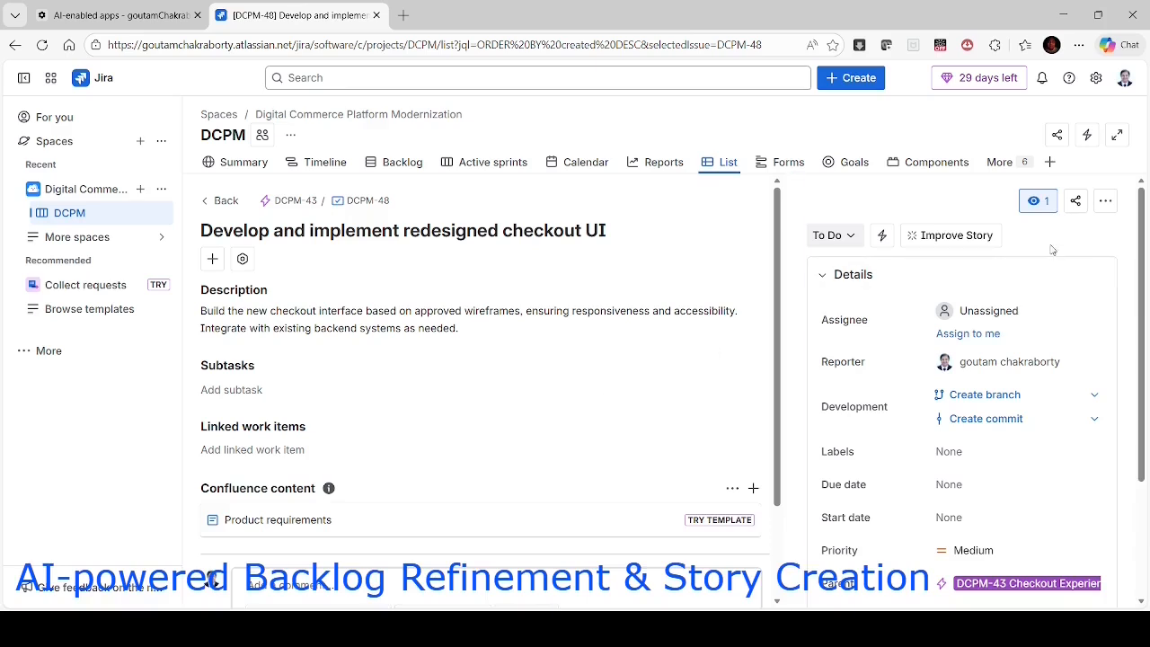
Step: Generate an AI-improved description for the "Develop and implement redesigned checkout UI" story and replace the existing description with it
left_click(956, 238)
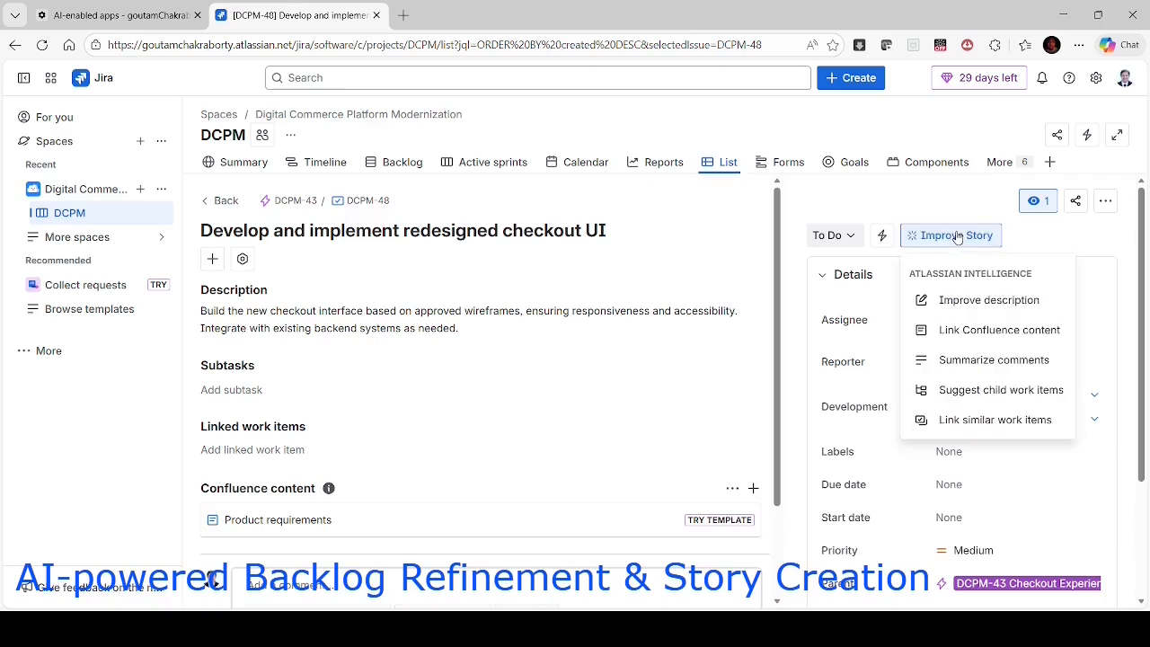
left_click(989, 300)
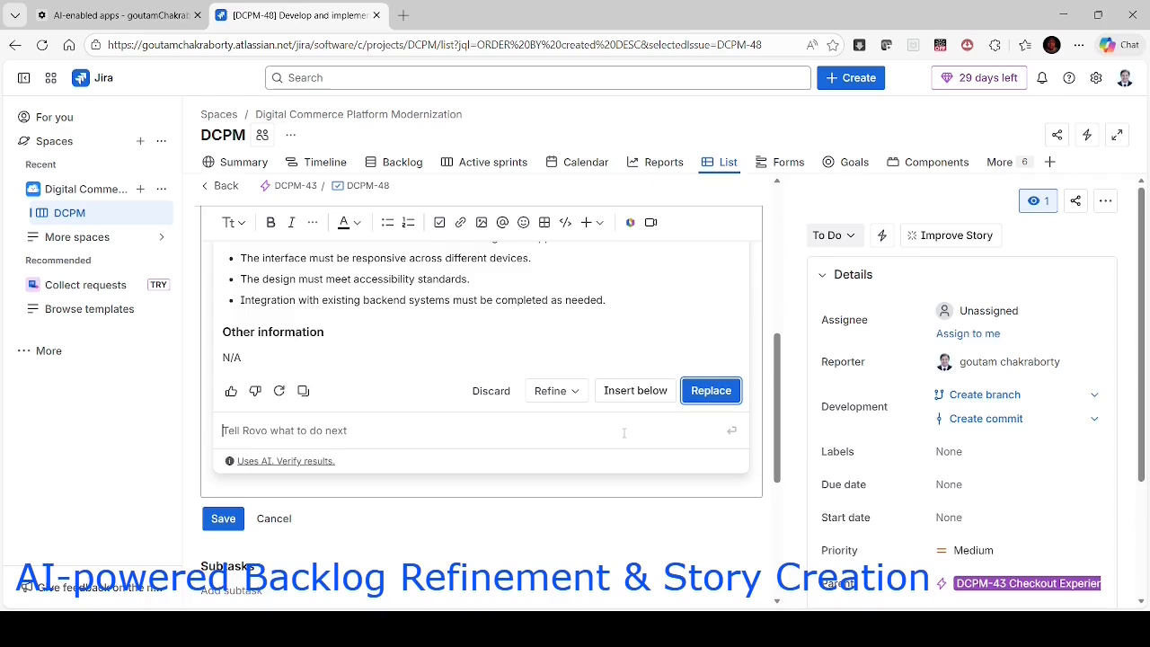
left_click(725, 390)
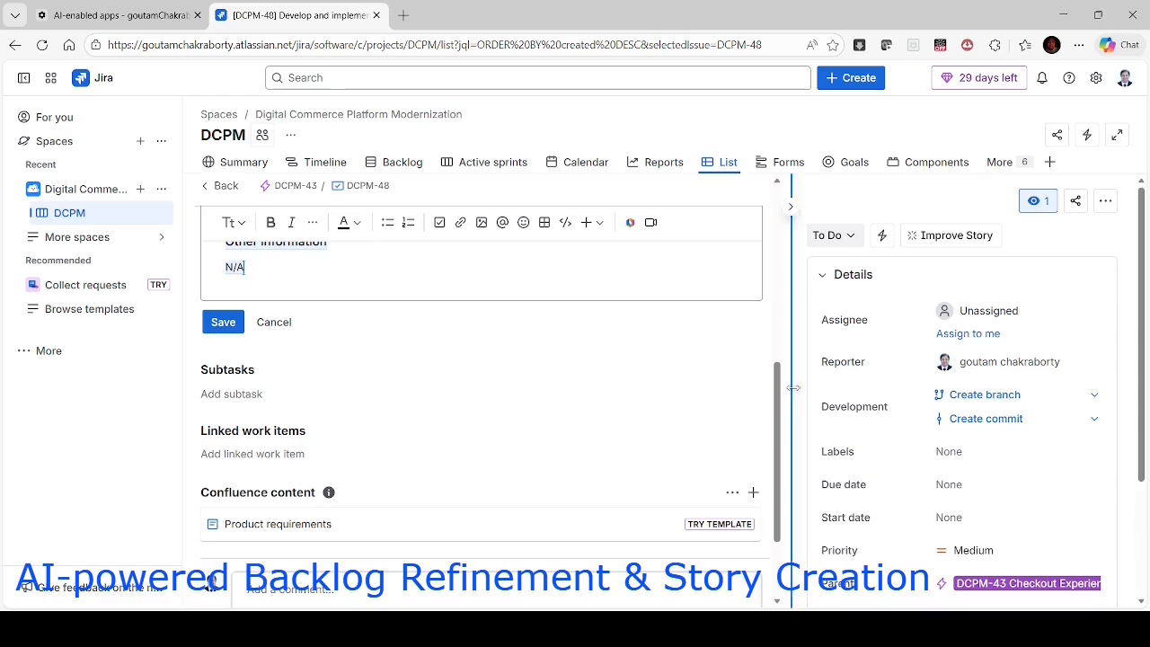
Step: Review the rewritten story description from User story to Other information, save it, and reread the saved version
left_click_drag(778, 475, 780, 297)
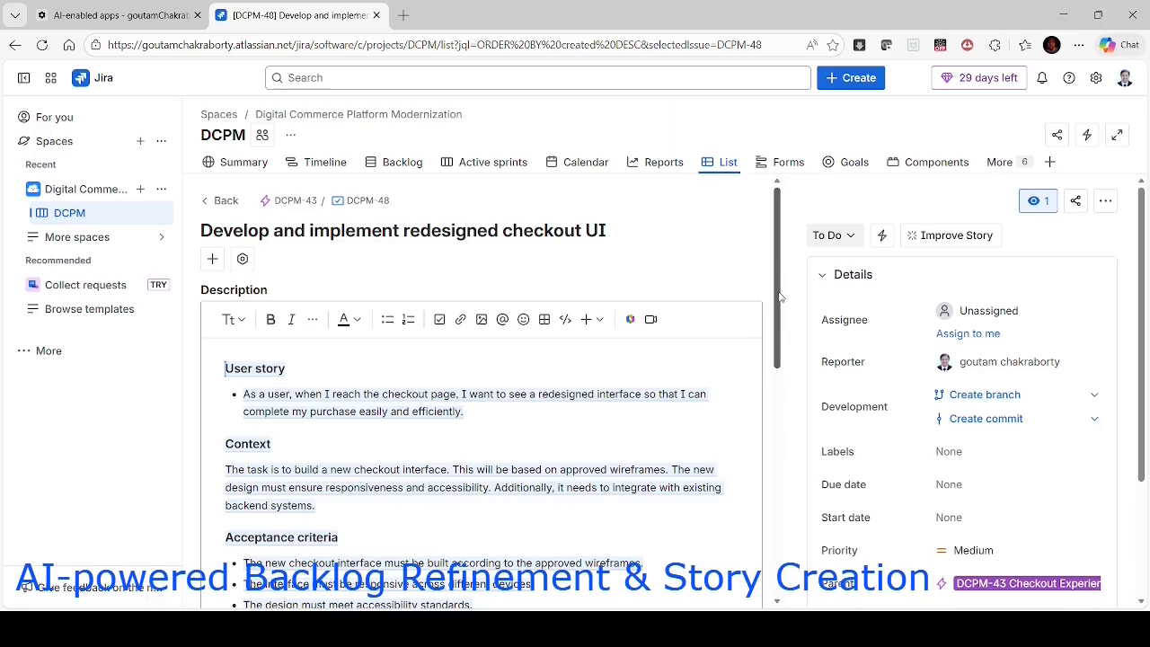
left_click(378, 445)
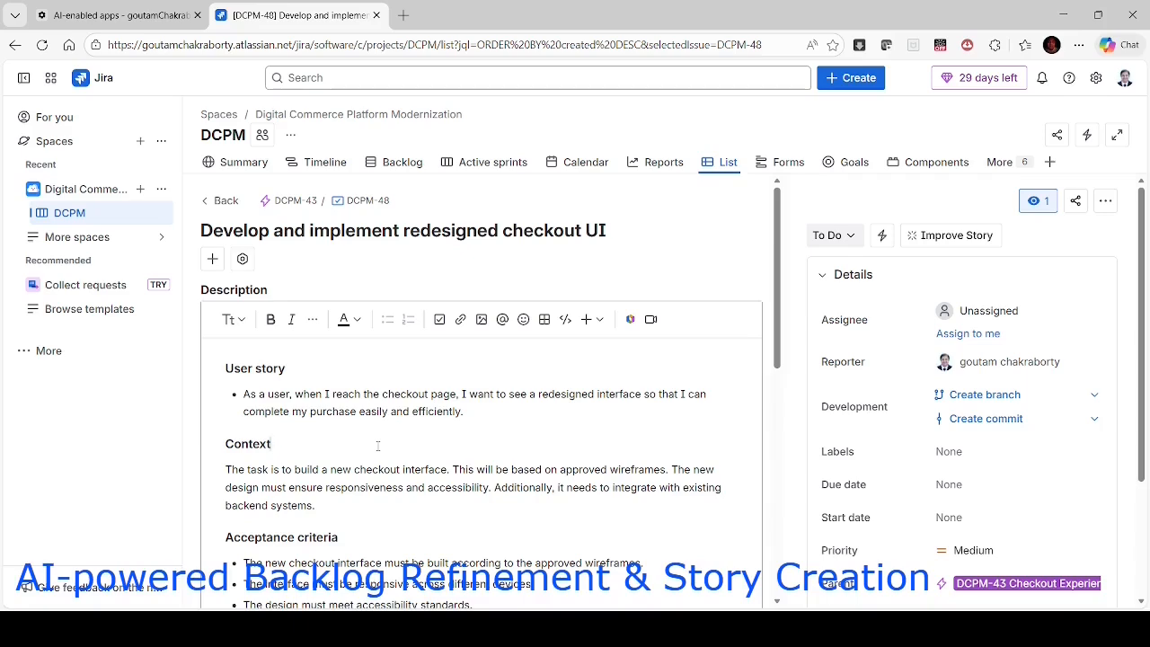
left_click_drag(777, 333, 768, 418)
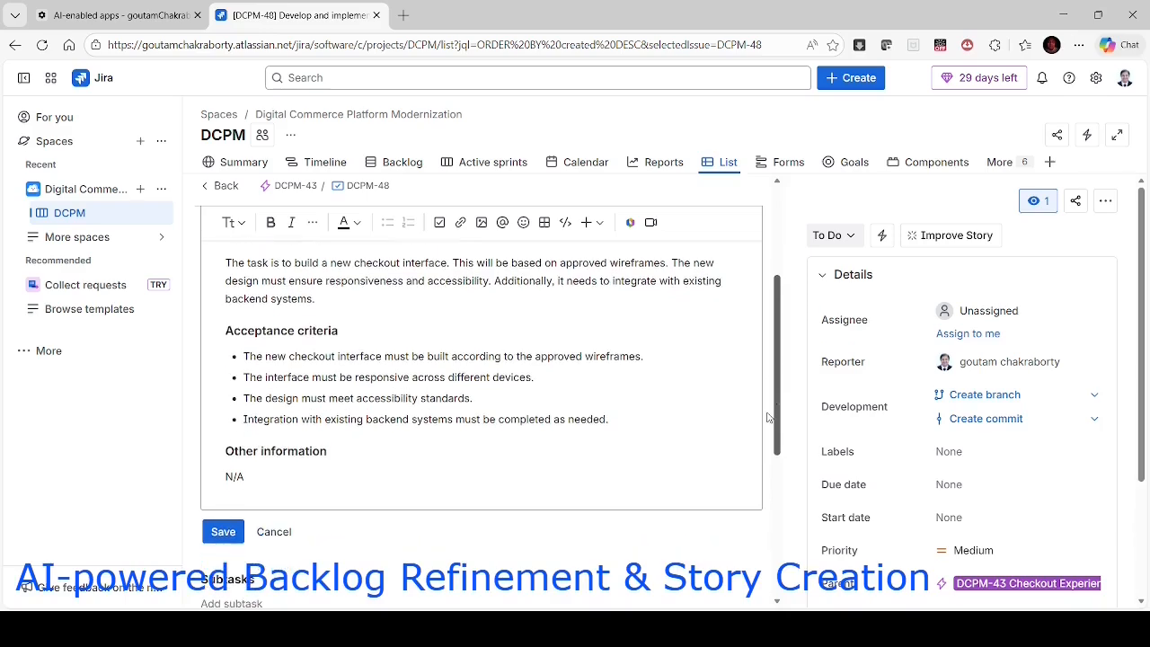
left_click(216, 536)
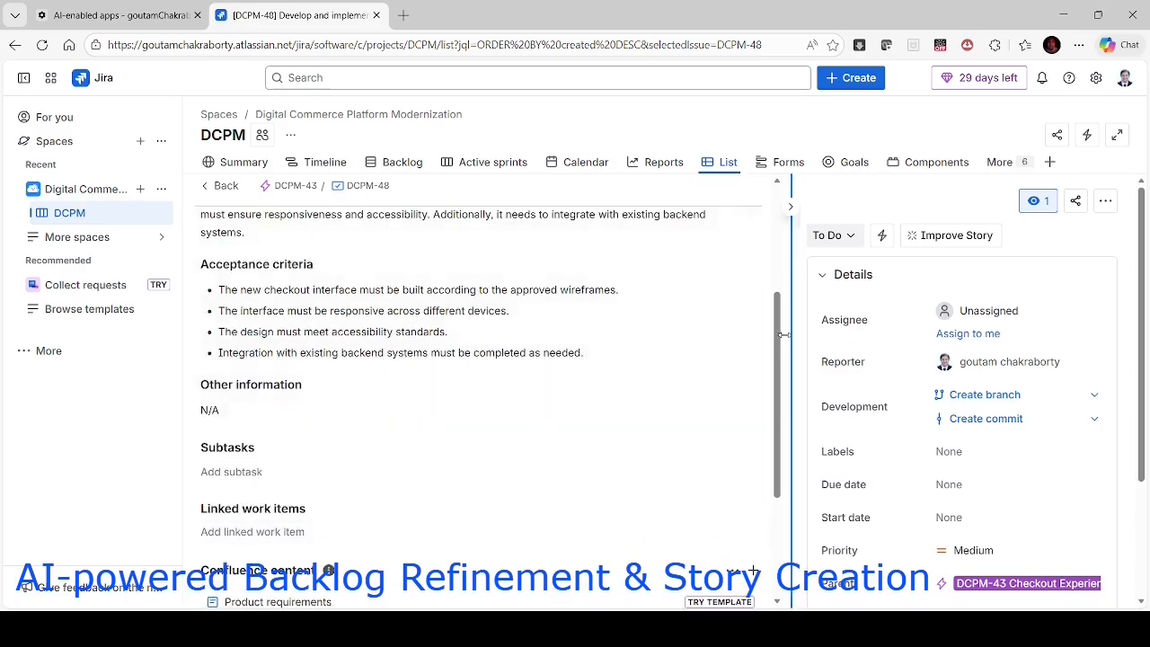
left_click_drag(770, 406, 756, 314)
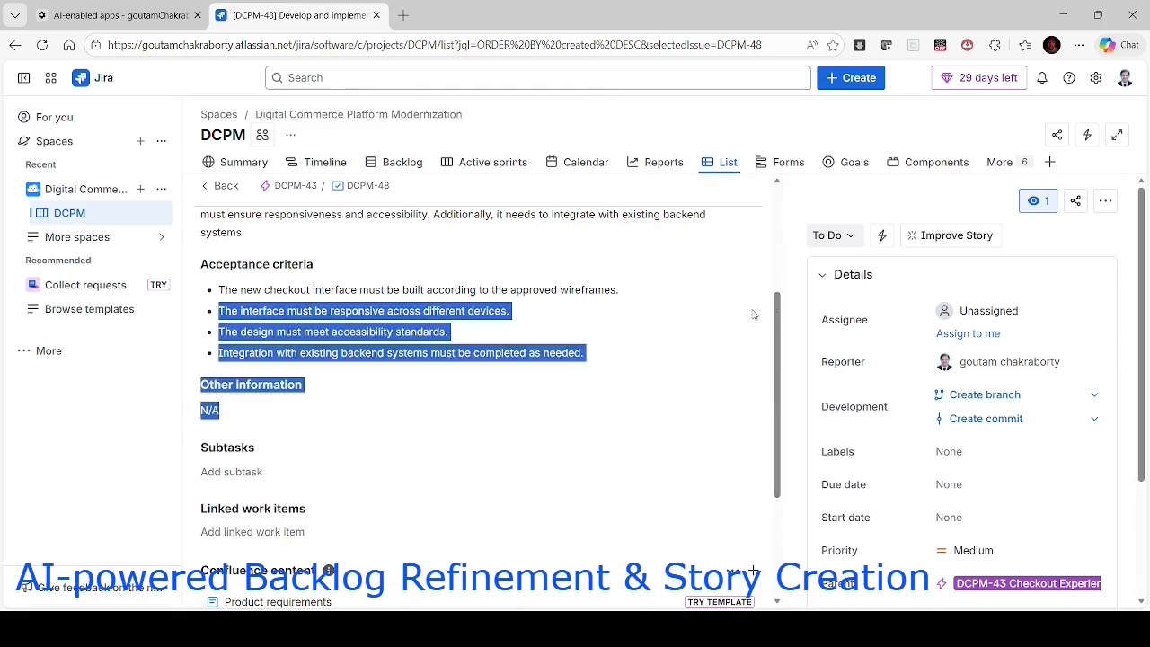
left_click(727, 469)
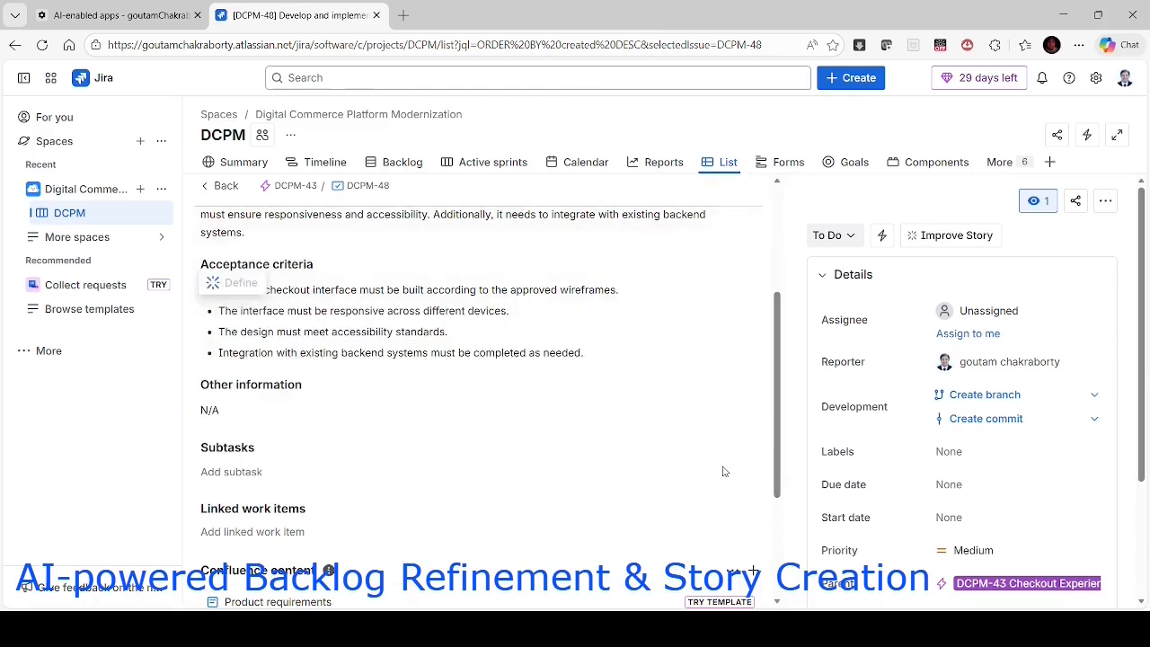
left_click_drag(778, 460, 768, 343)
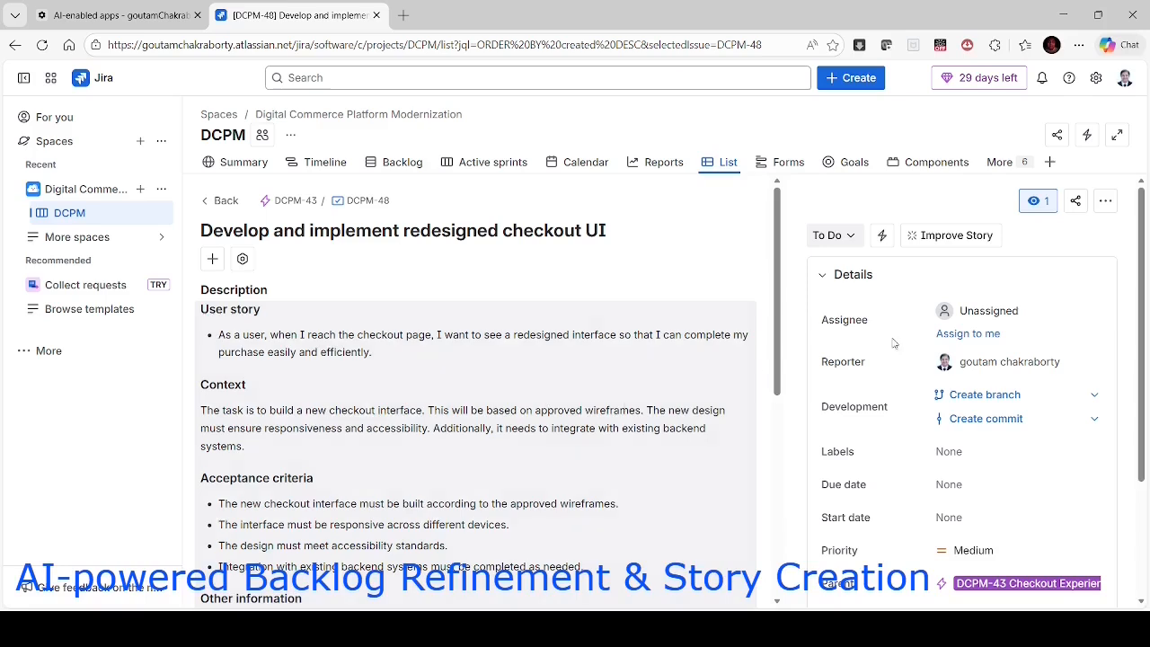
Step: Generate AI-suggested child work items for the checkout UI story, create all of them as subtasks, and dismiss the creation notification
left_click(990, 234)
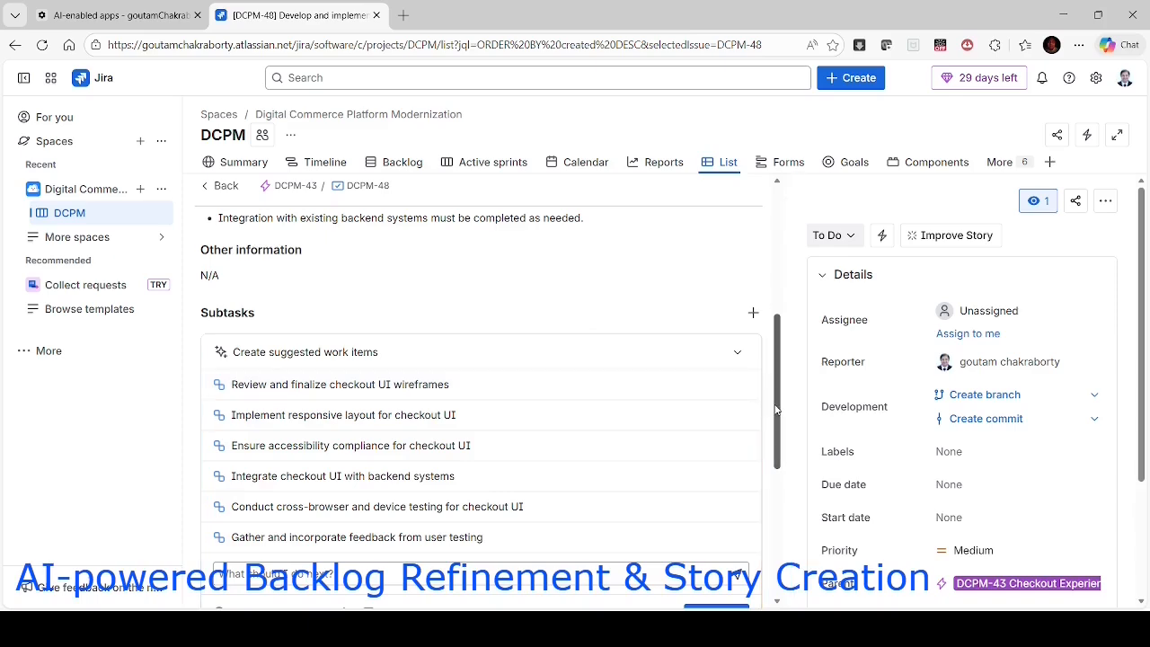
left_click_drag(777, 410, 778, 449)
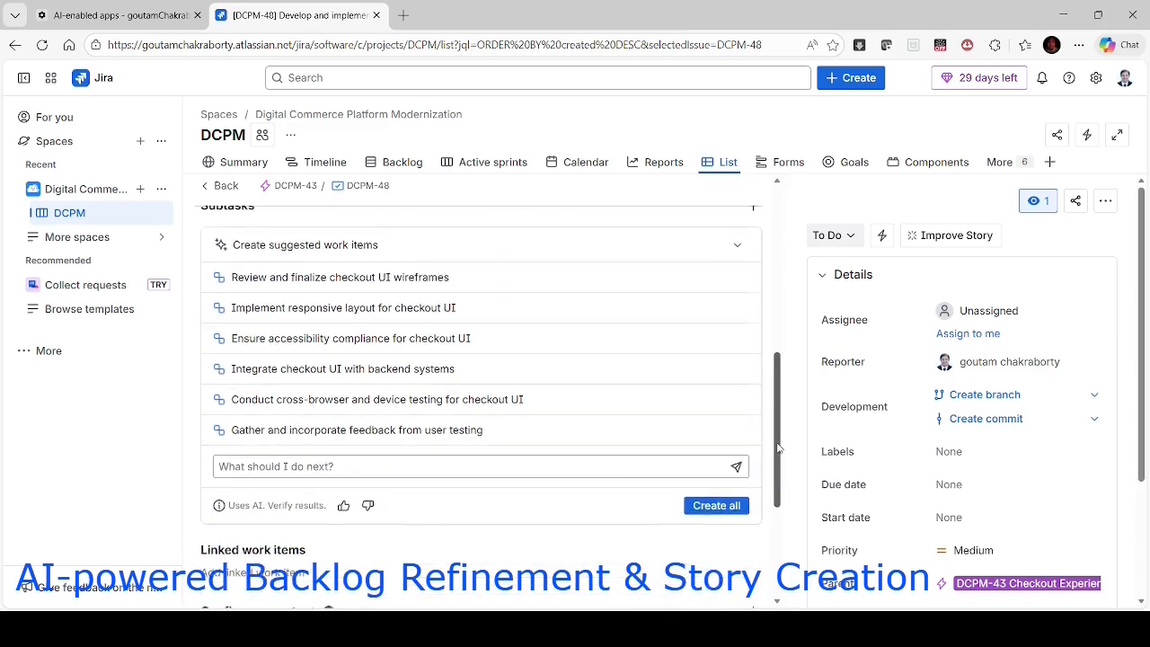
left_click(702, 507)
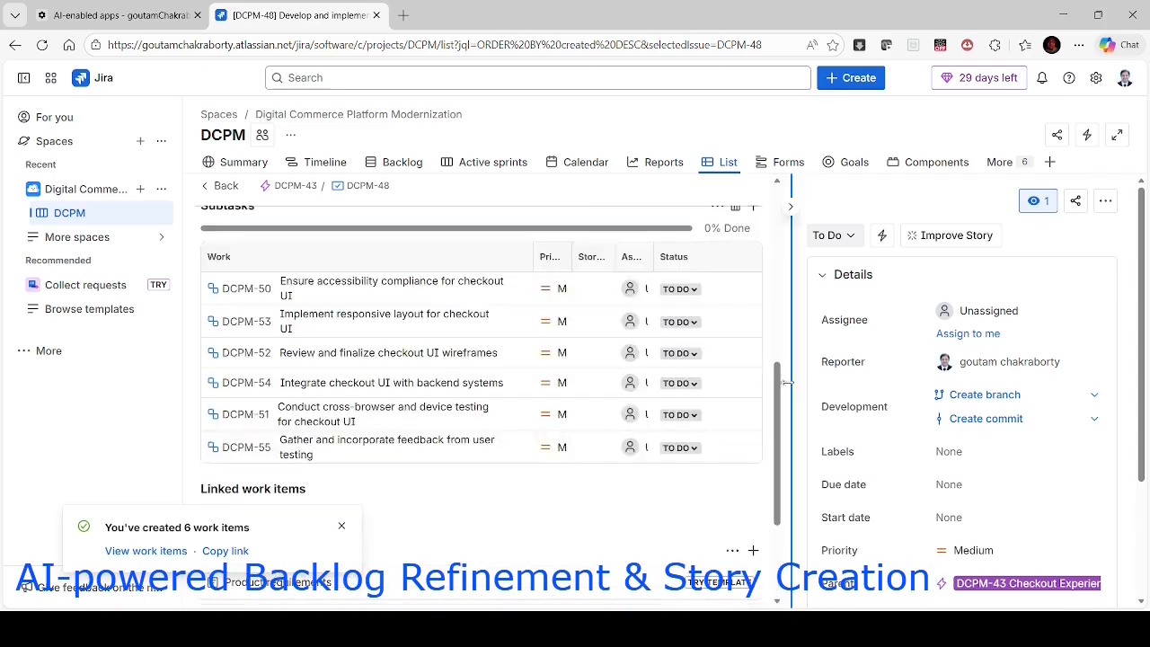
left_click_drag(776, 446, 770, 520)
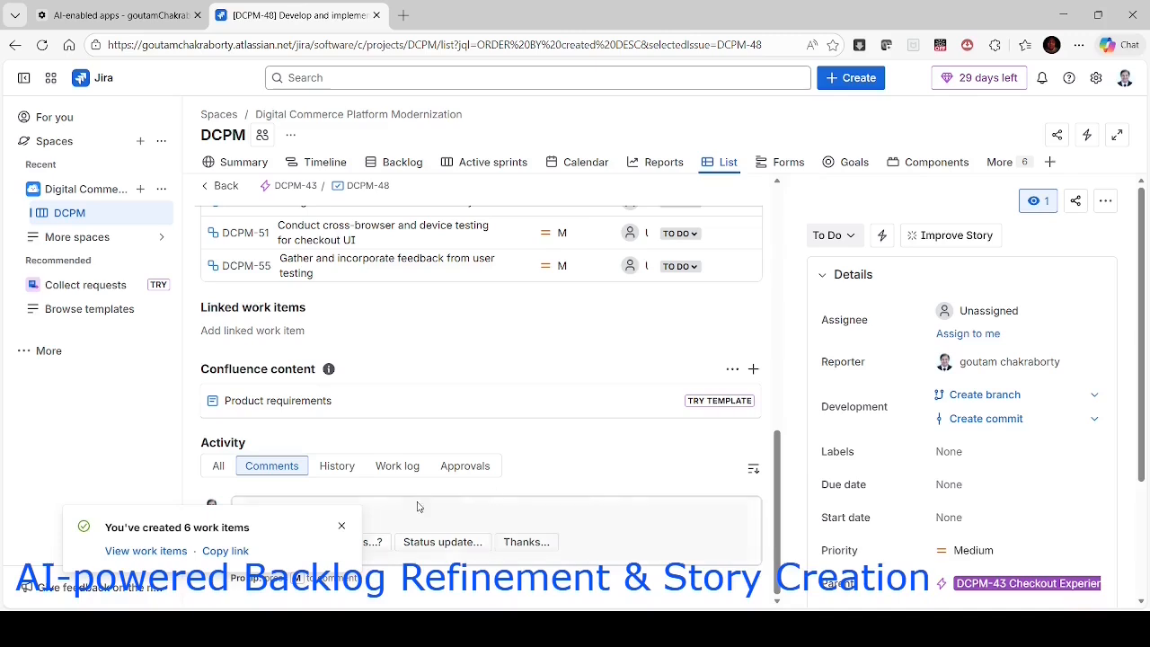
left_click(342, 526)
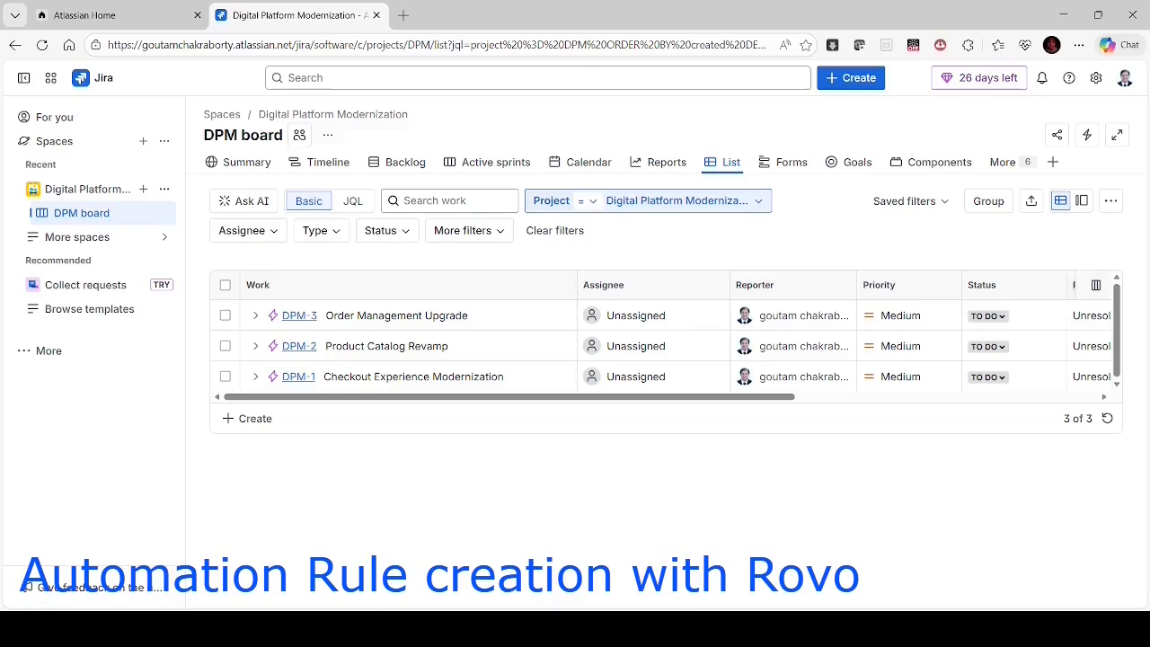
Step: Expand the Order Management Upgrade epic in the DPM board's list and open its "Order status notification" work item
left_click(254, 317)
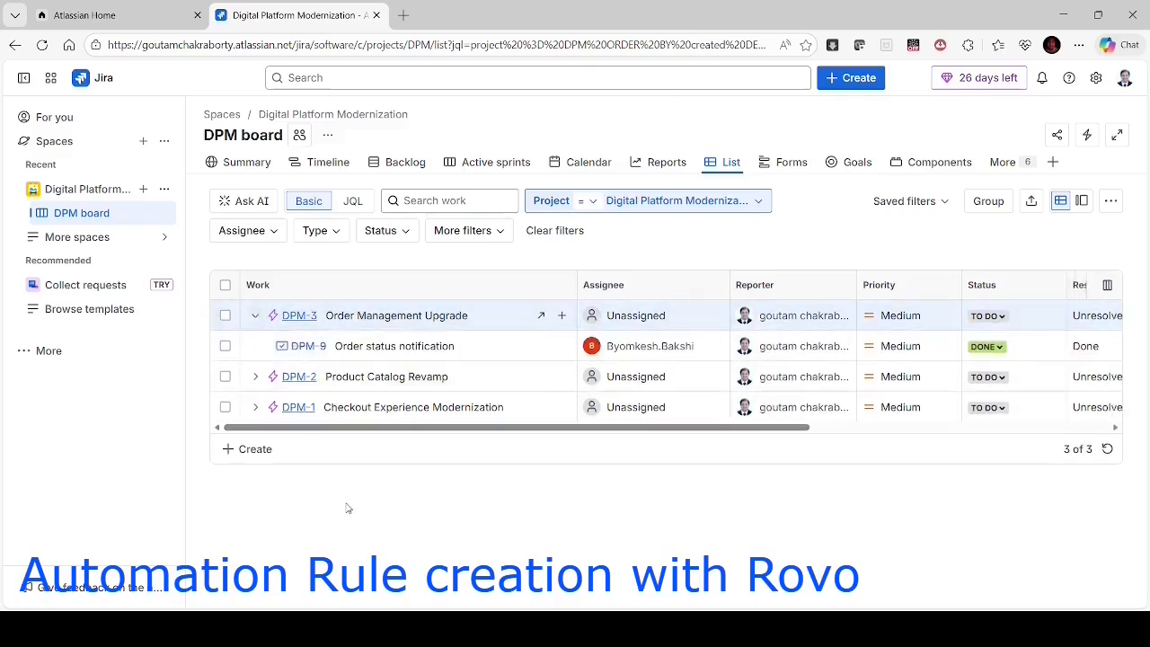
left_click(299, 353)
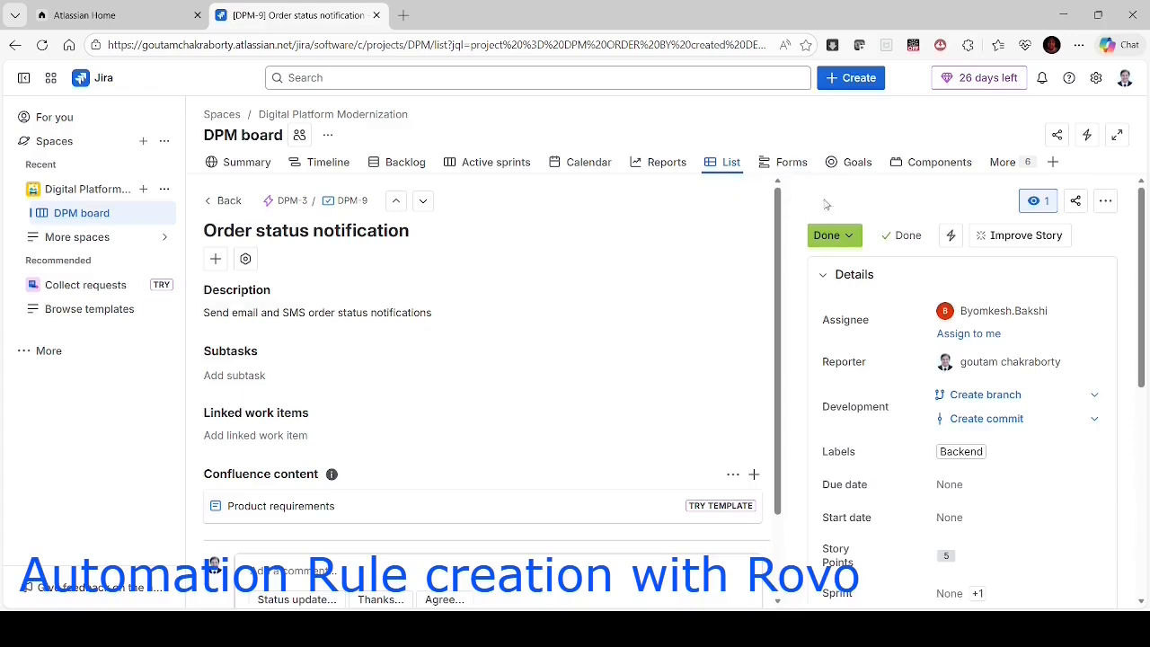
Step: Open the automation rules of the Digital Platform Modernization space and start creating a rule with Rovo
left_click(1088, 136)
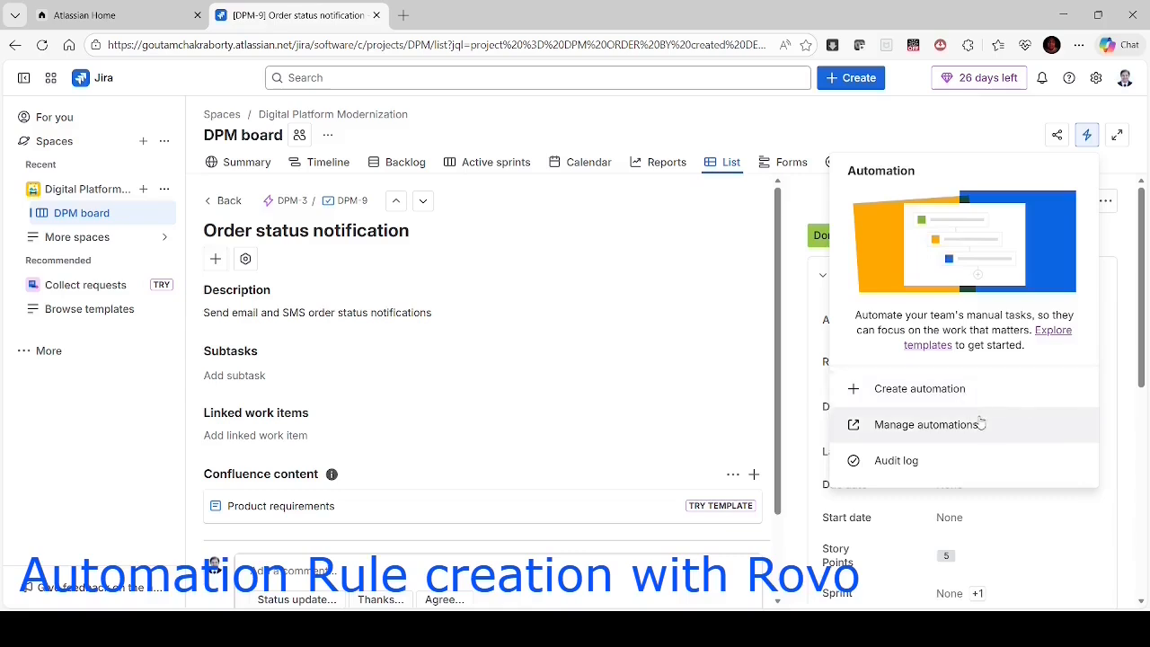
left_click(936, 434)
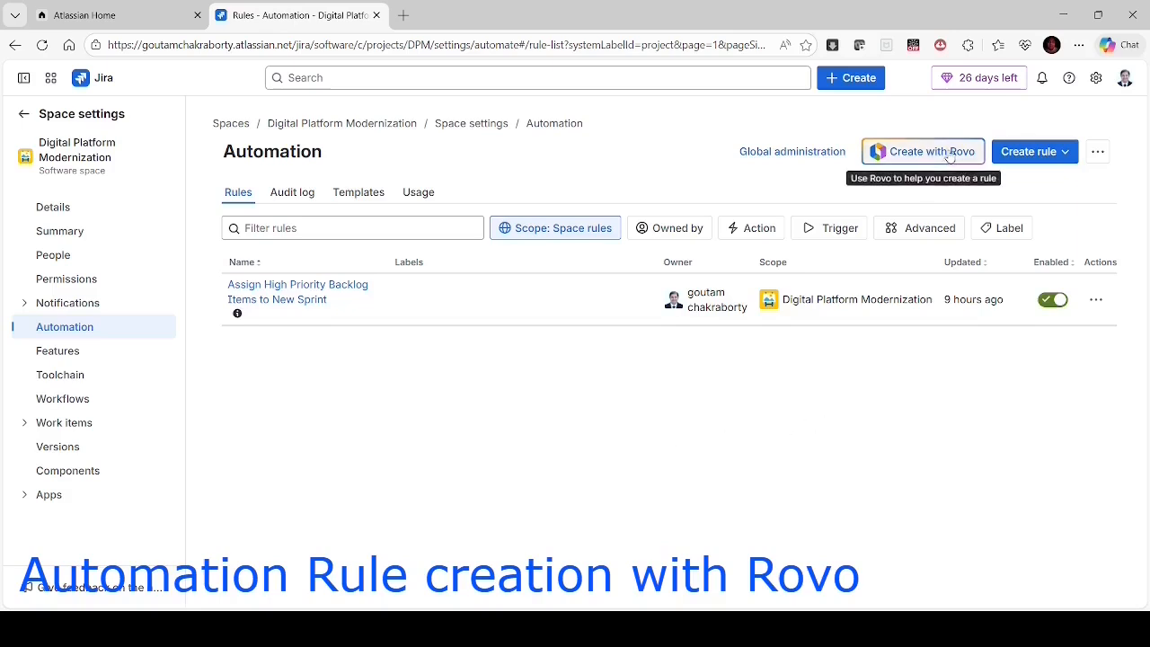
left_click(948, 153)
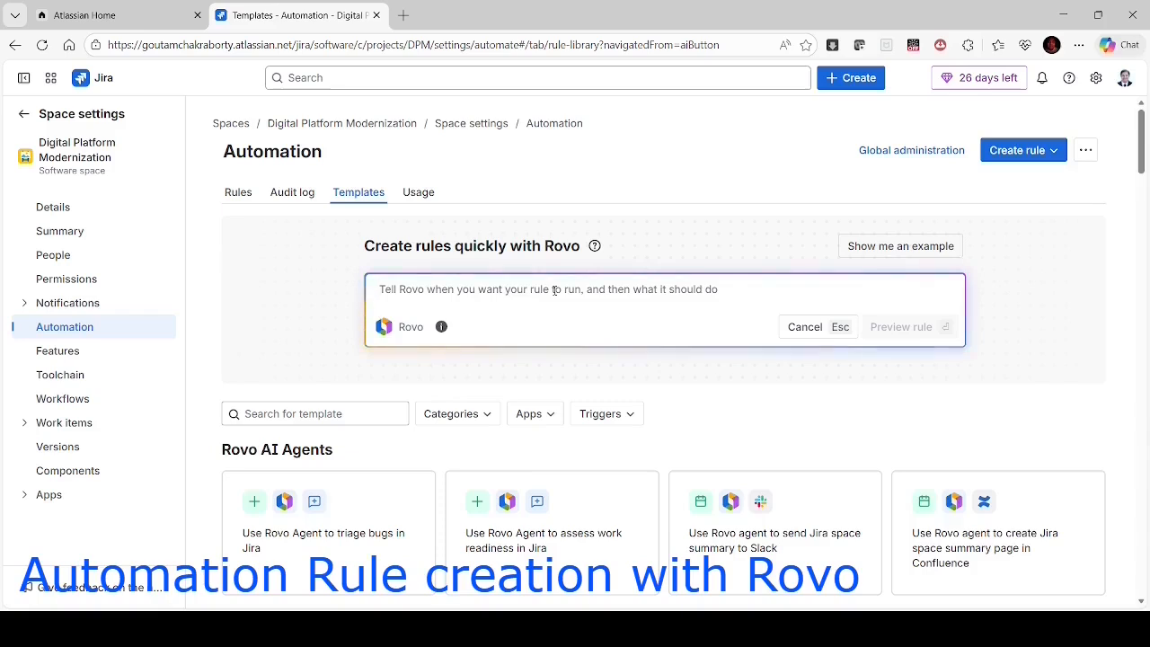
Step: Begin the Rovo rule prompt with "When a User Story is created, please check", including the comma after "created"
type("W")
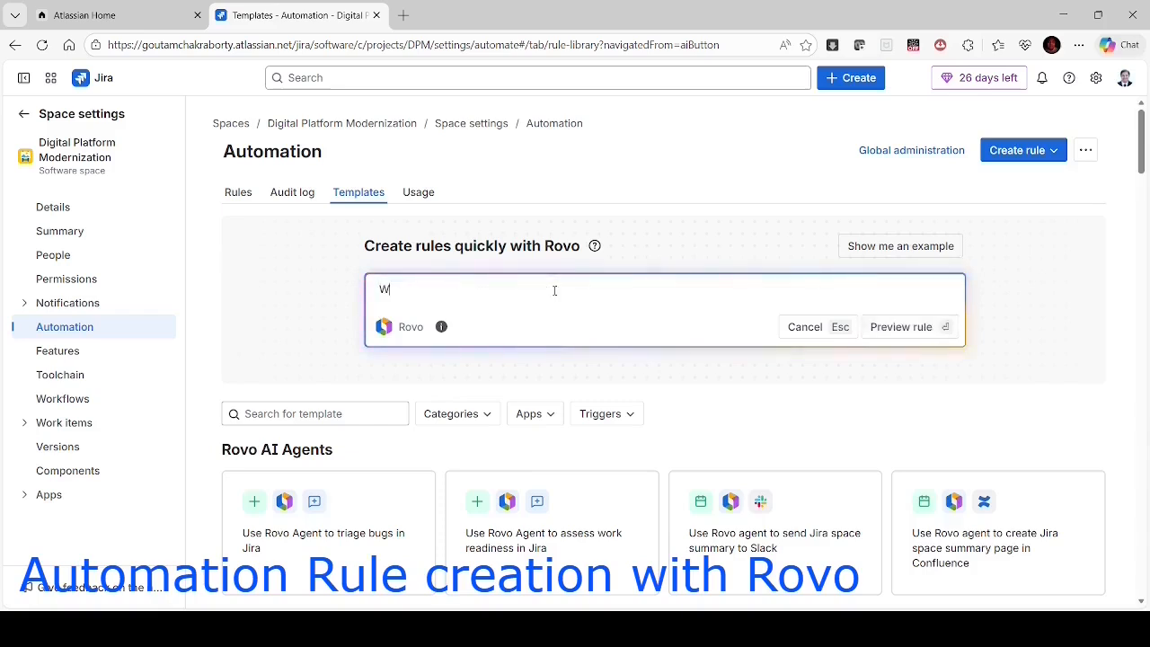
type("hen a")
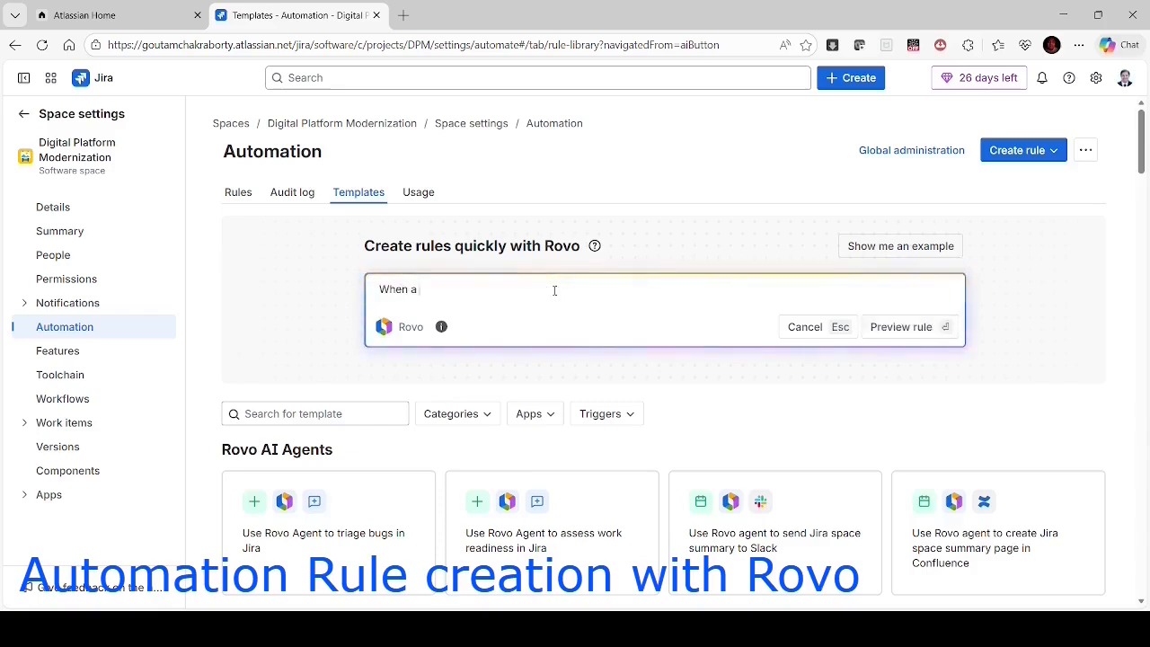
type(" User")
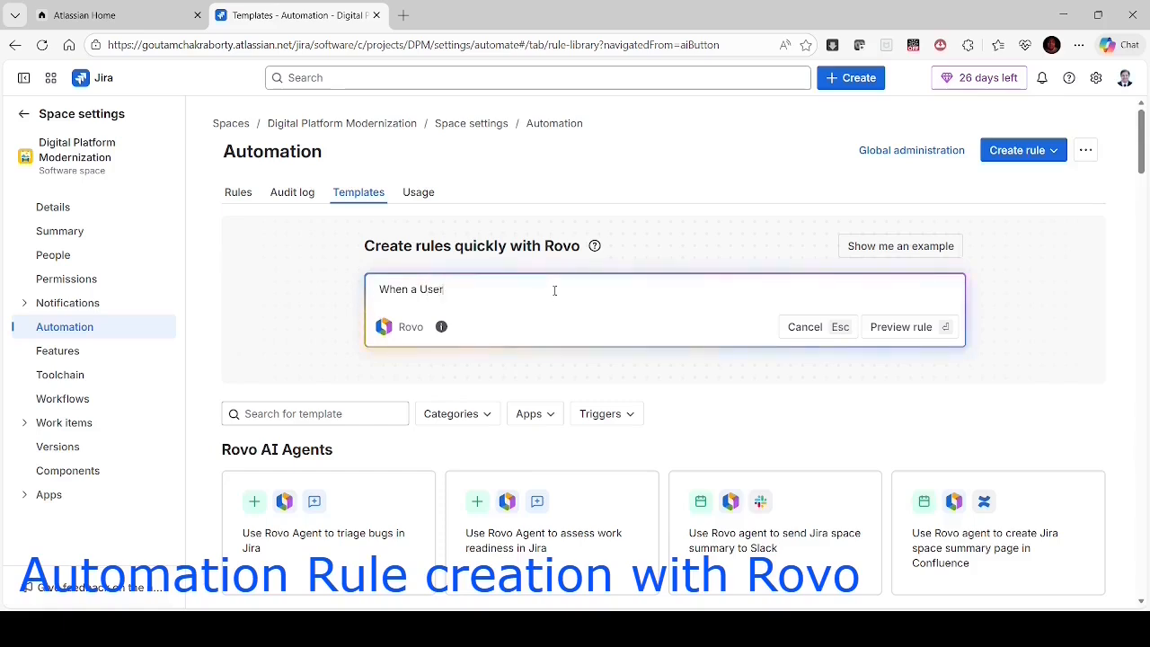
type(" St")
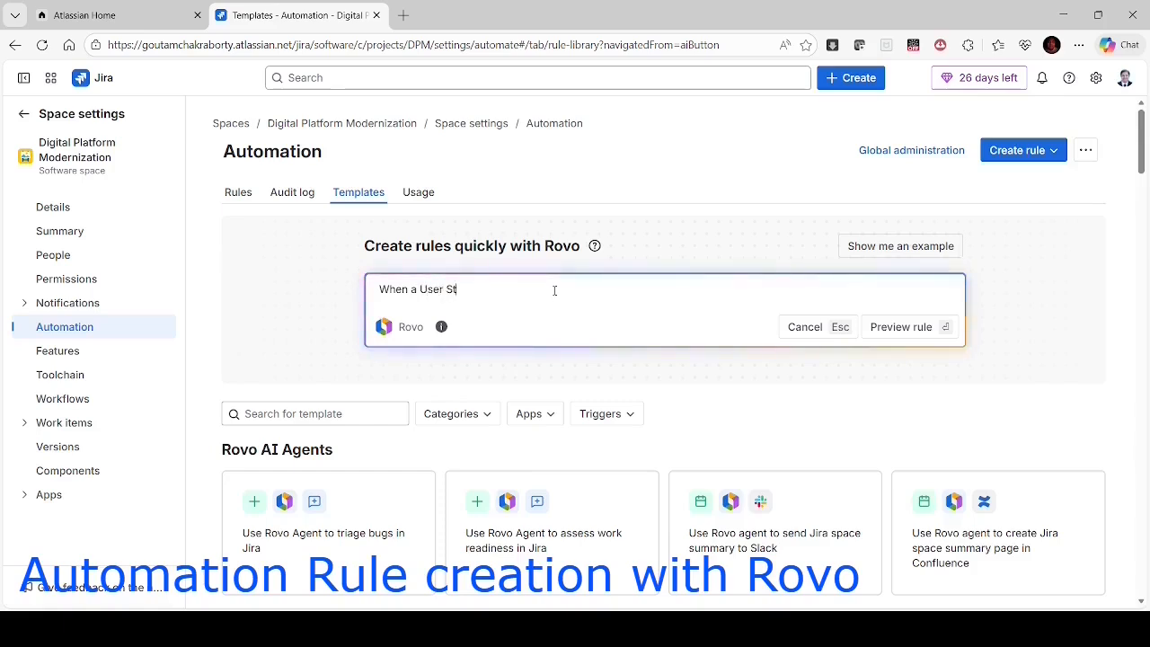
type("ory ")
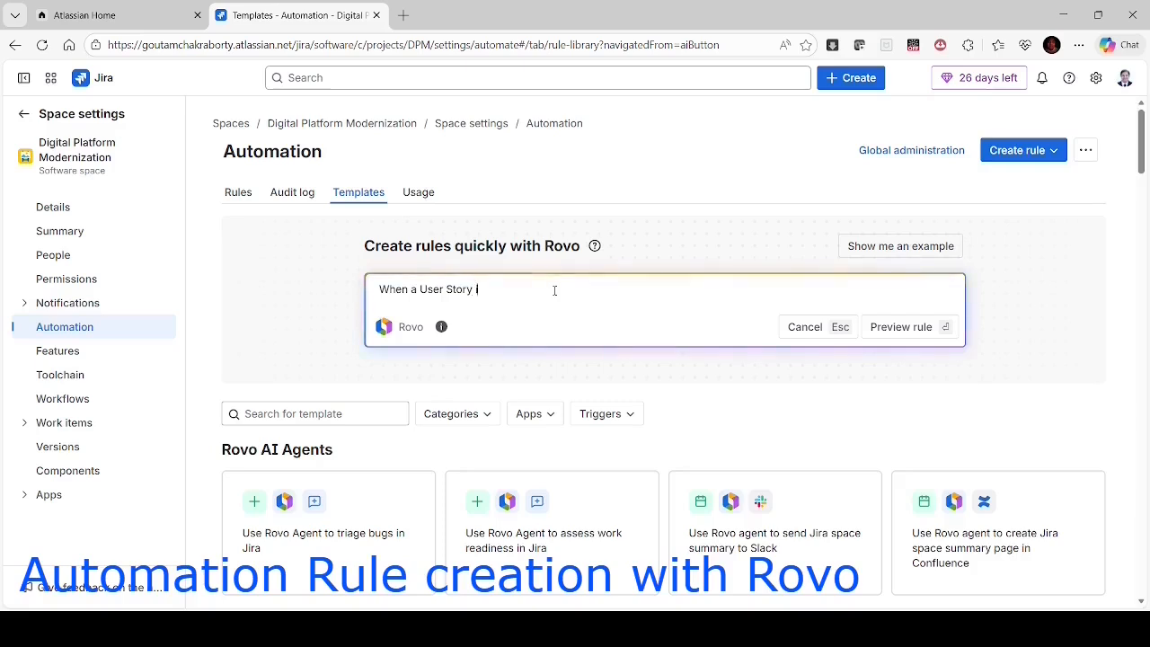
type("is create")
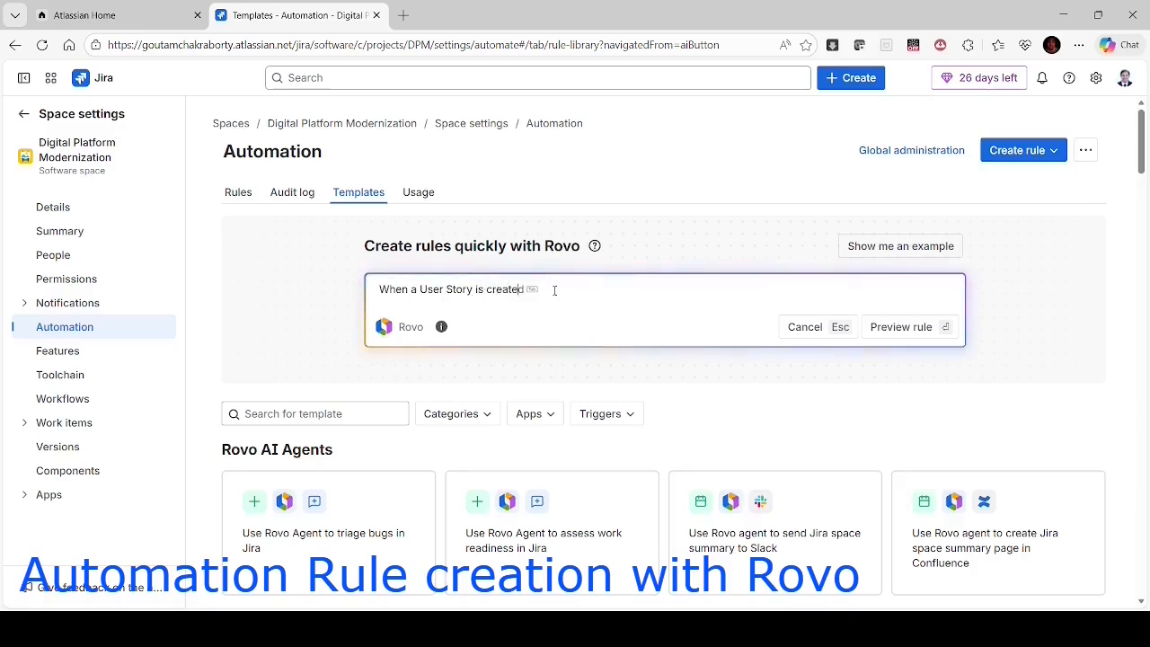
type("d plea")
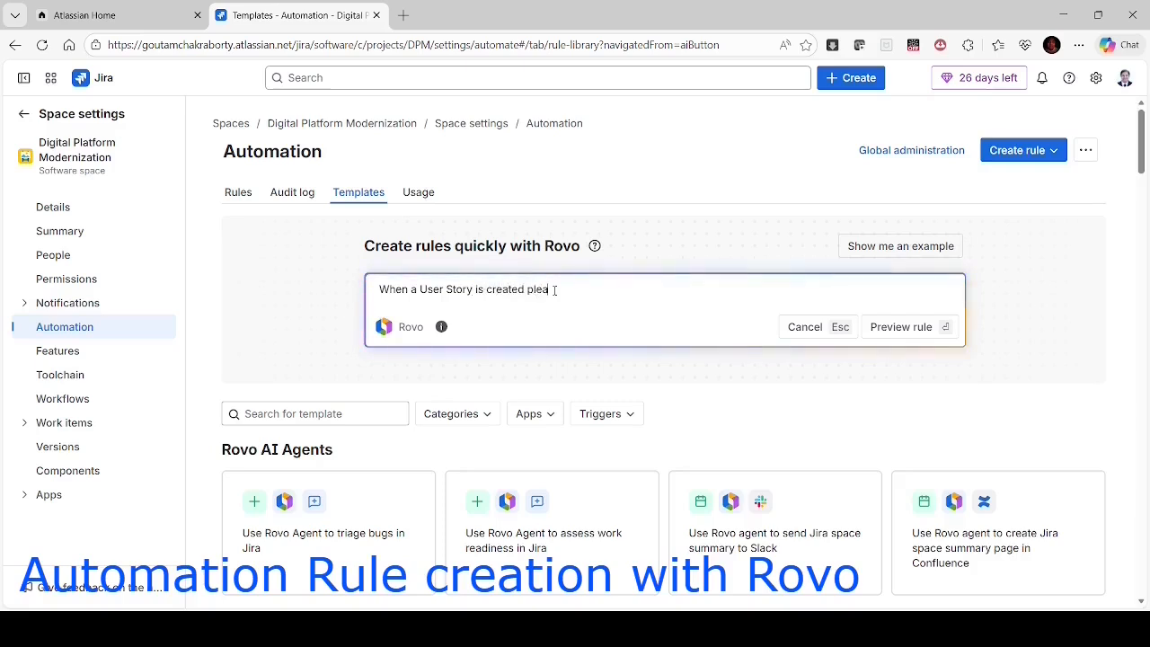
type("se check")
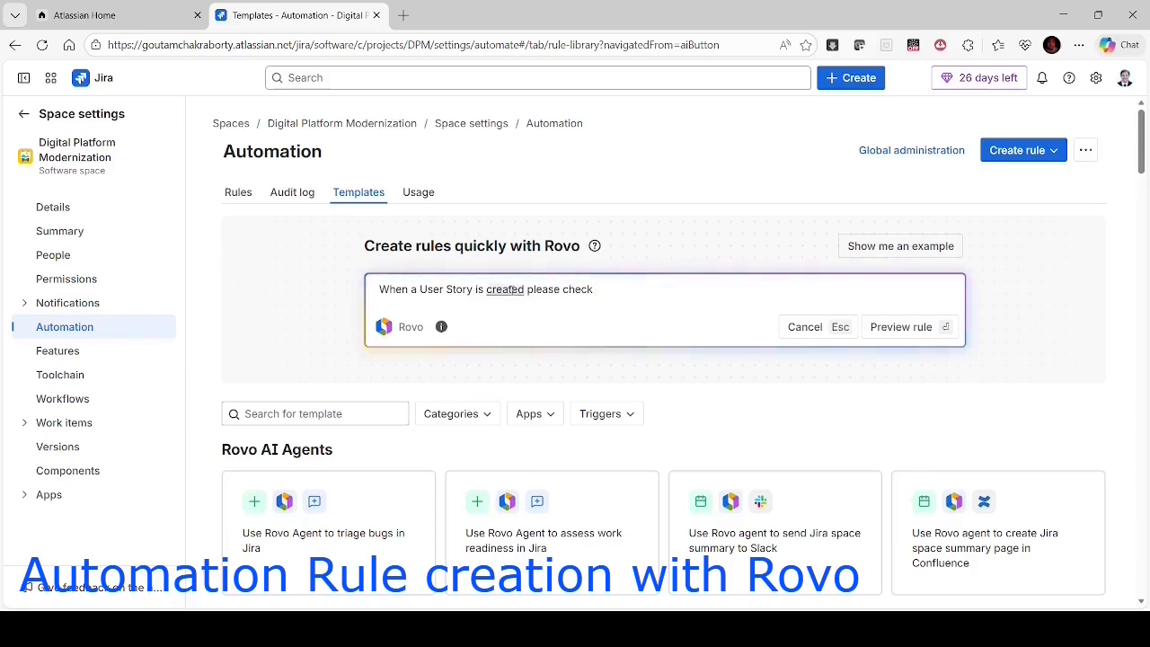
left_click(511, 289)
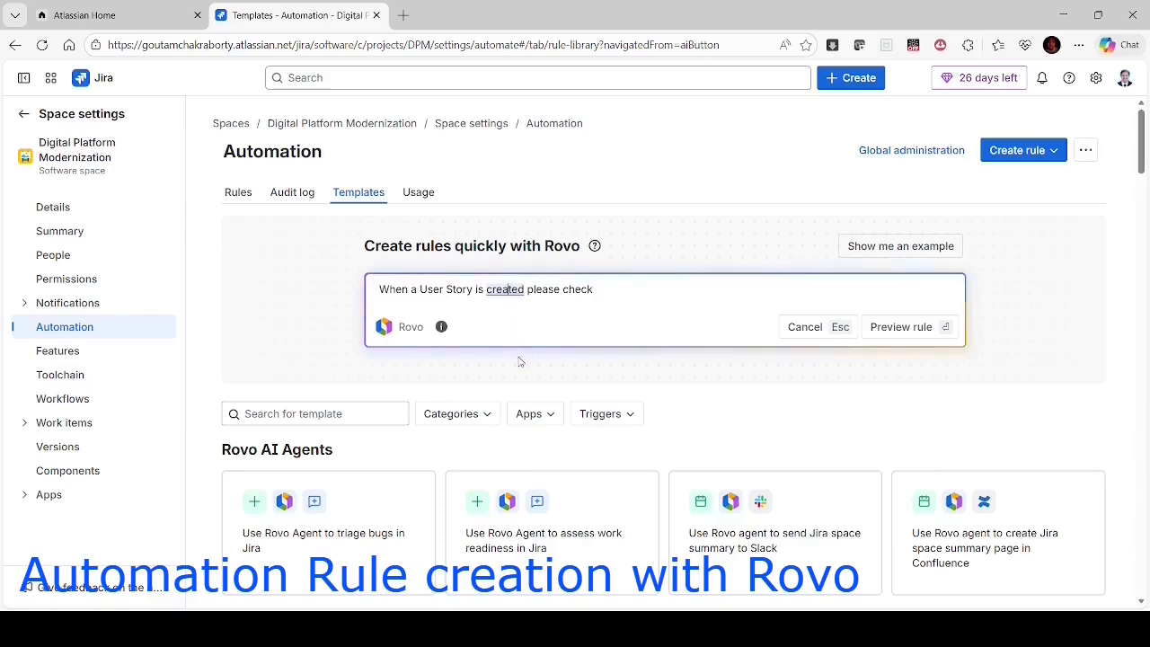
type(",")
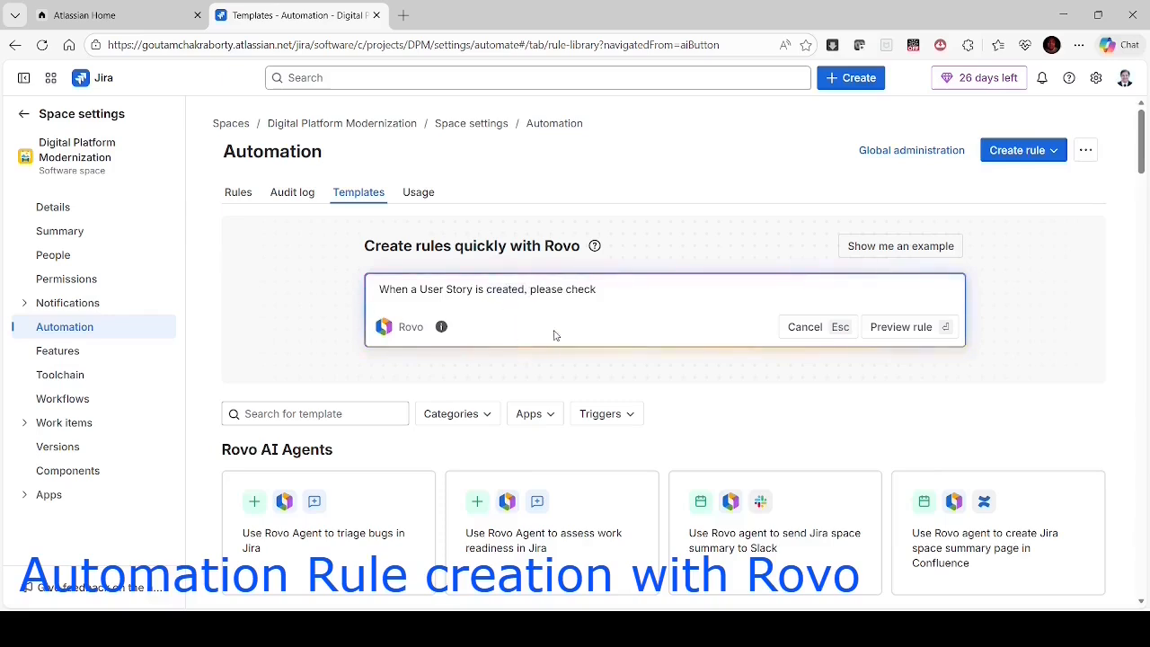
Step: Continue the rule prompt with the condition "whether Labels field is empty or not."
left_click(607, 290)
type("w")
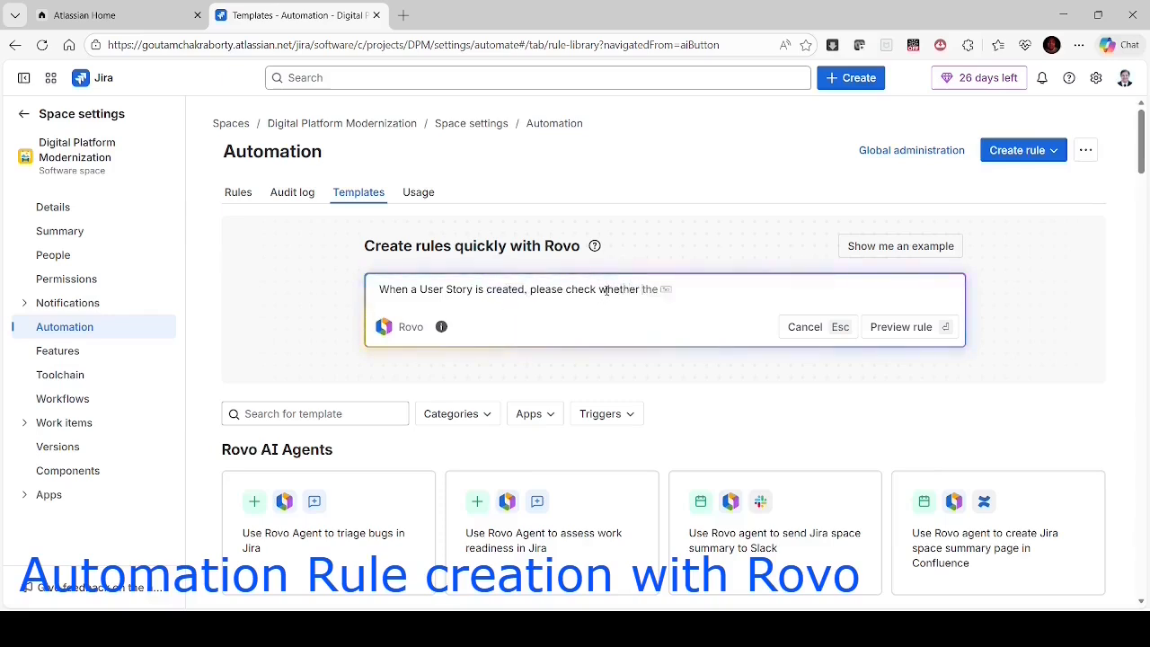
type("hether Lab")
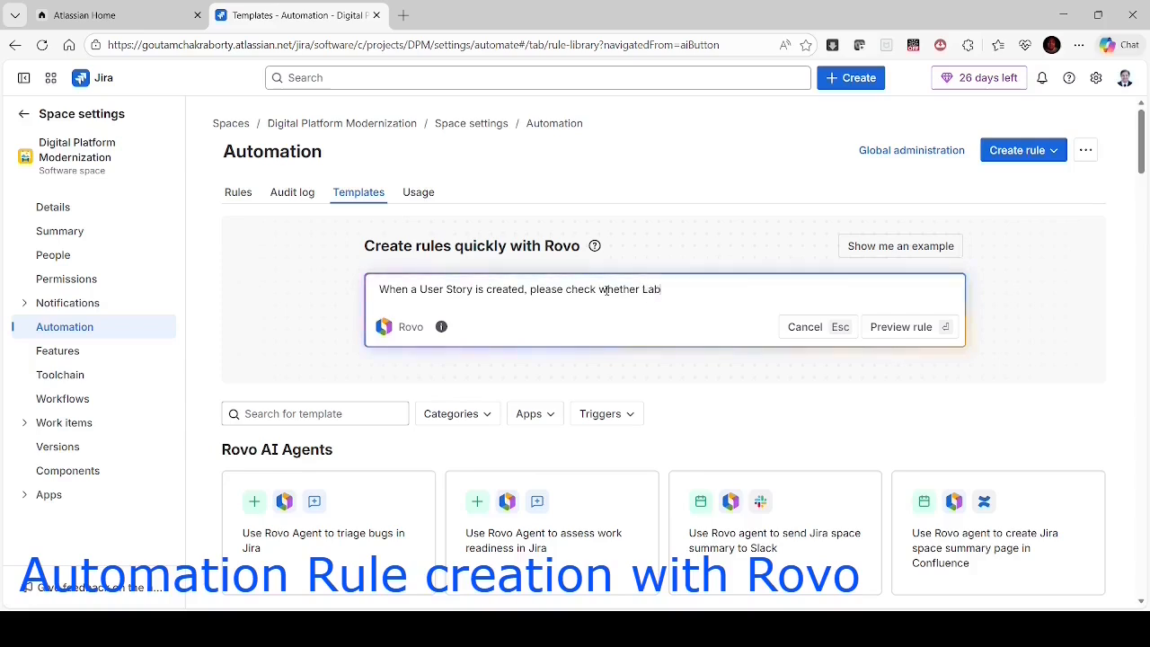
type("els fie")
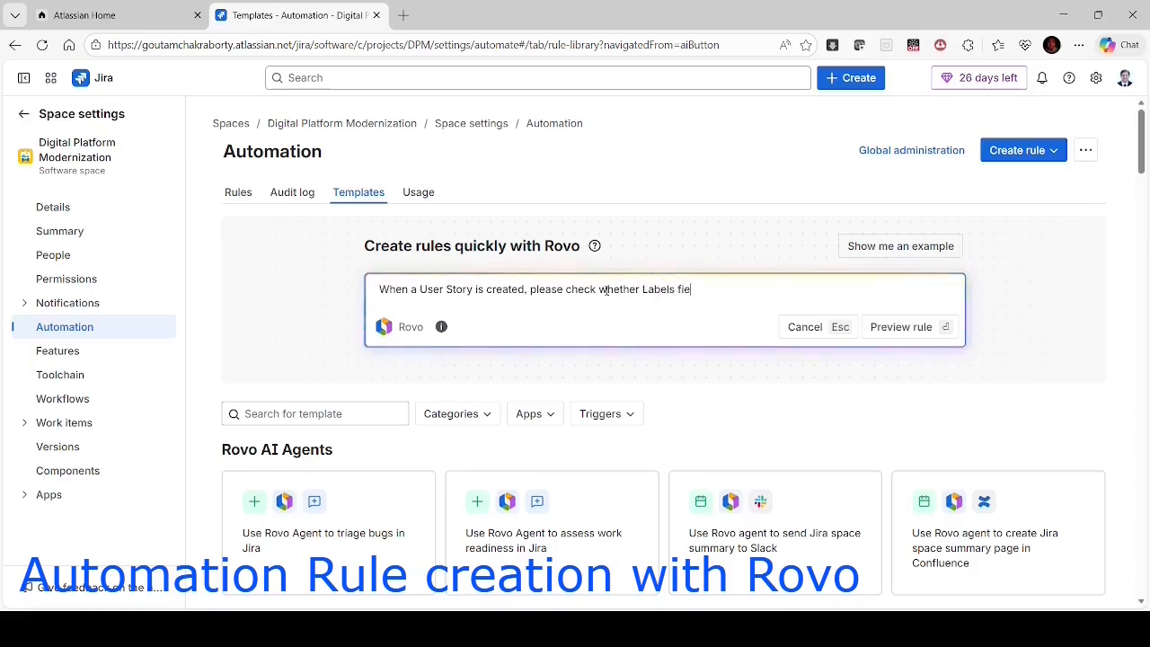
type("ld is")
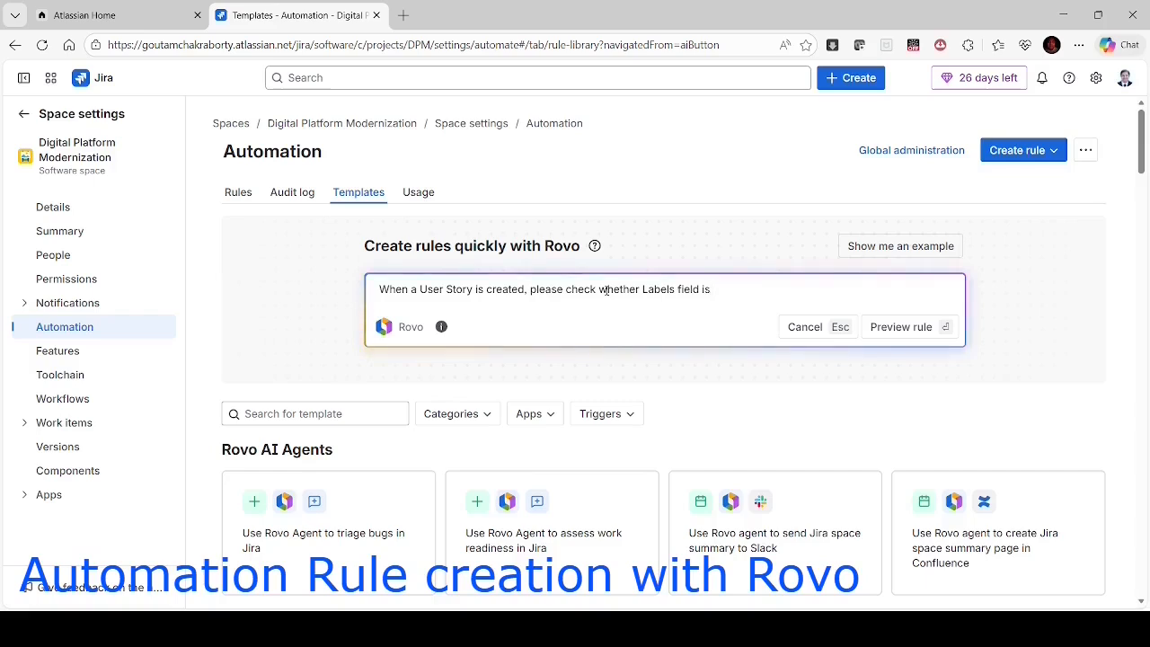
type(" empt")
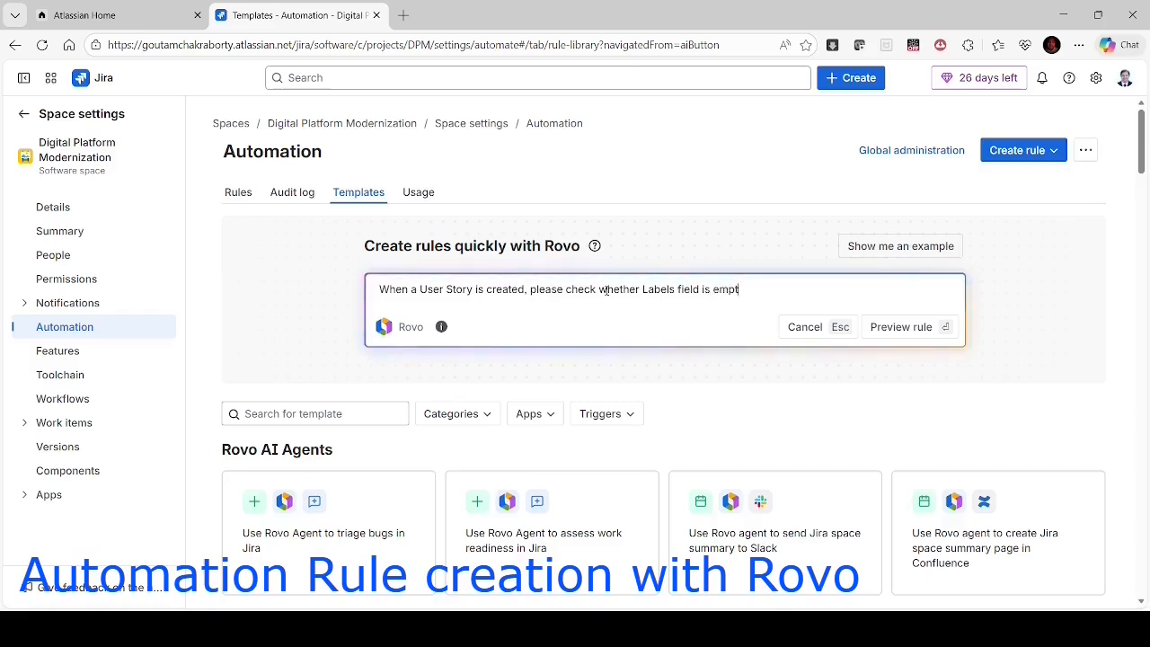
type("y or")
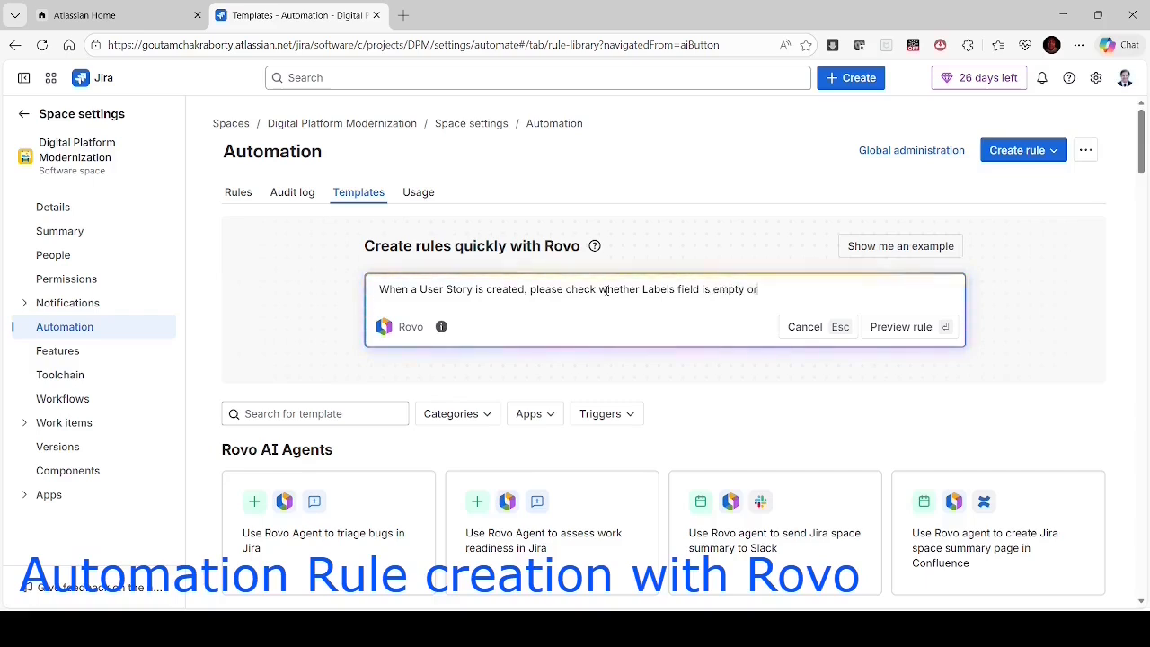
type(" not.")
Step: Add the action wording "If empty, then add a comment" to the rule prompt, with a comma after "empty"
type("If ")
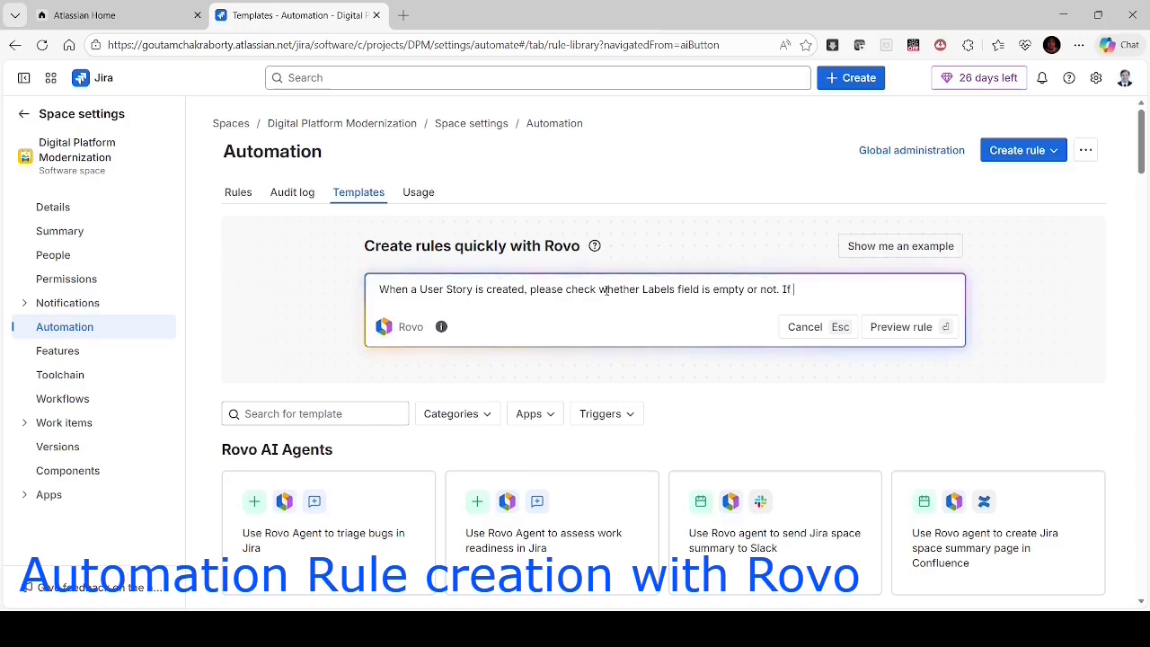
type("empty ")
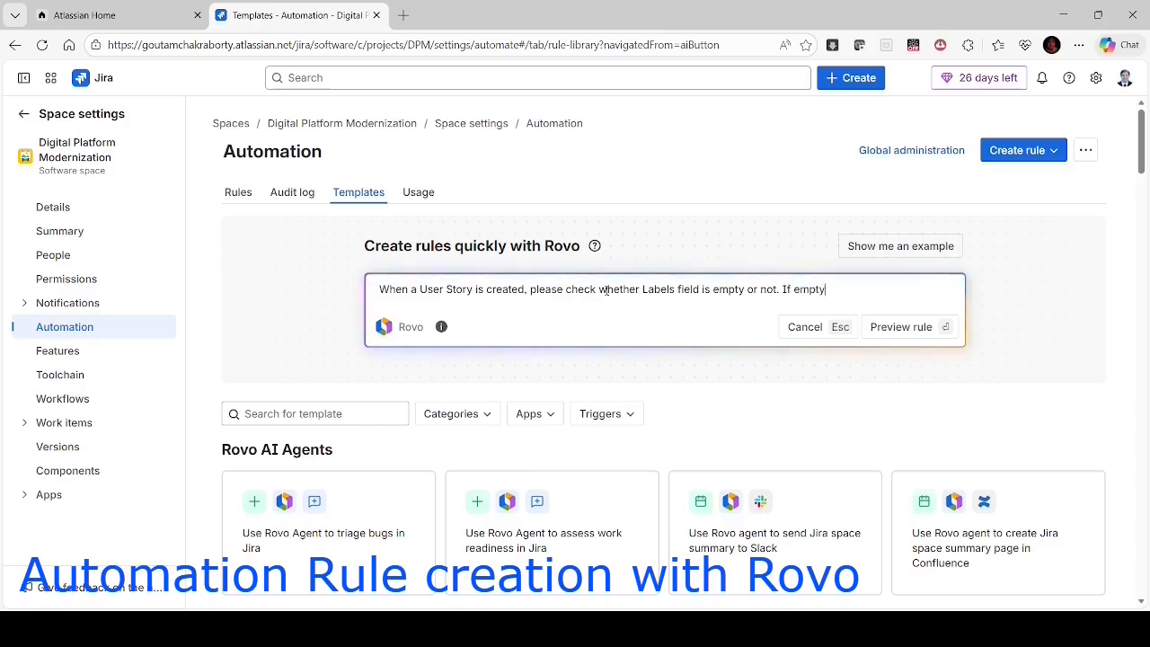
type("then")
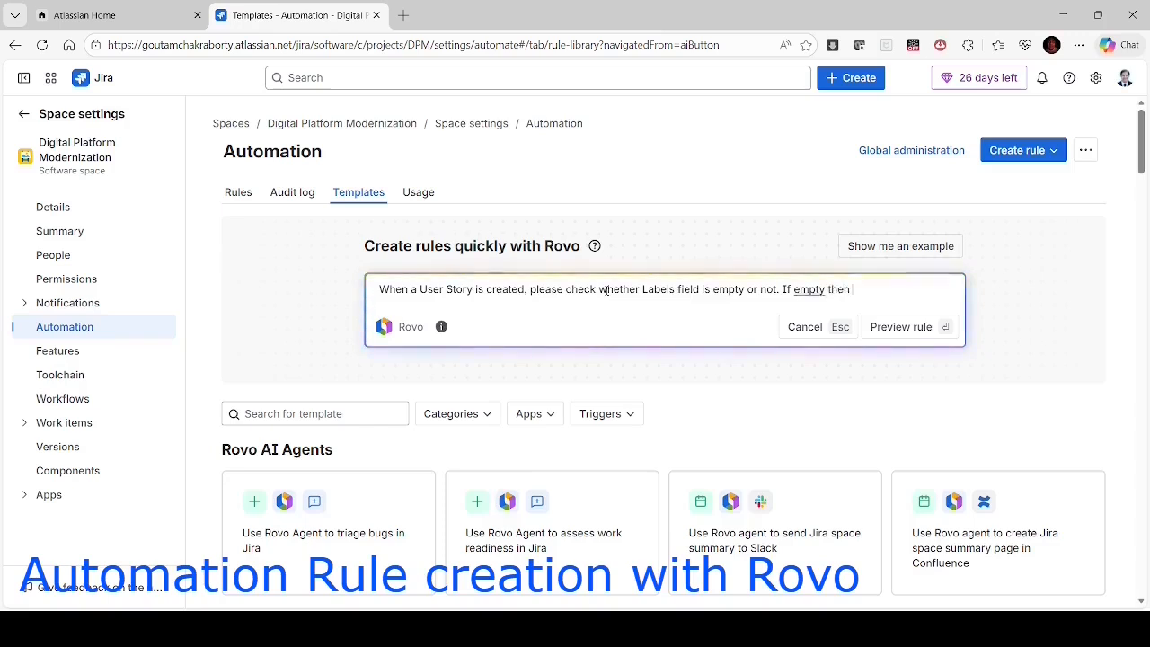
type(" add a c")
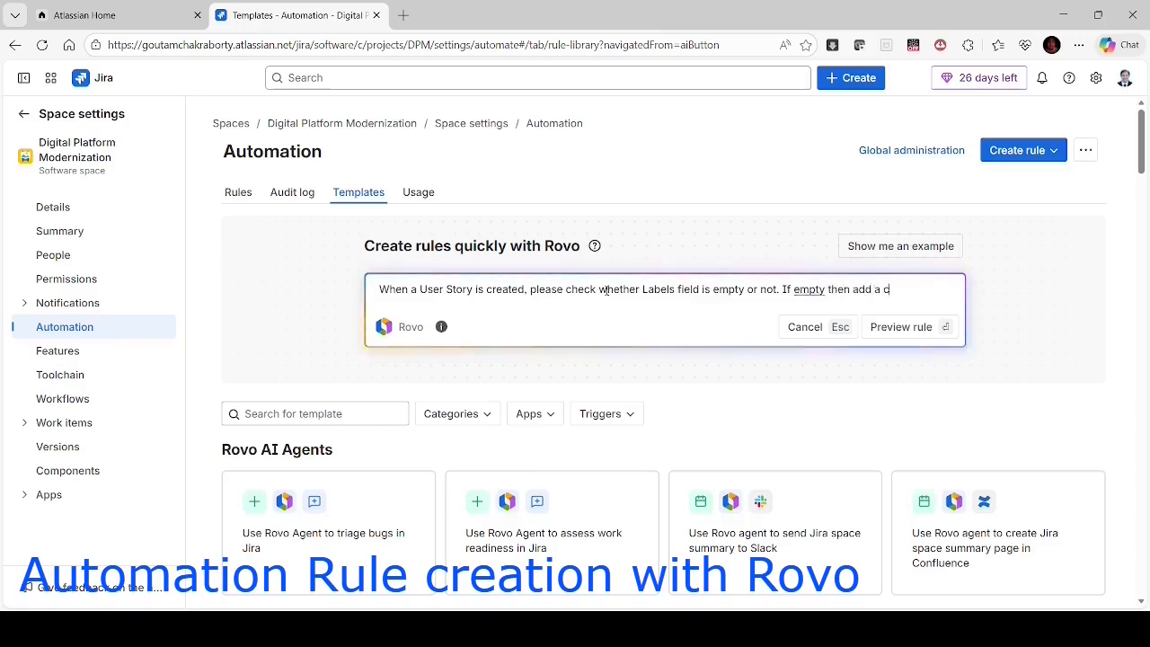
type("omment,")
left_click(941, 286)
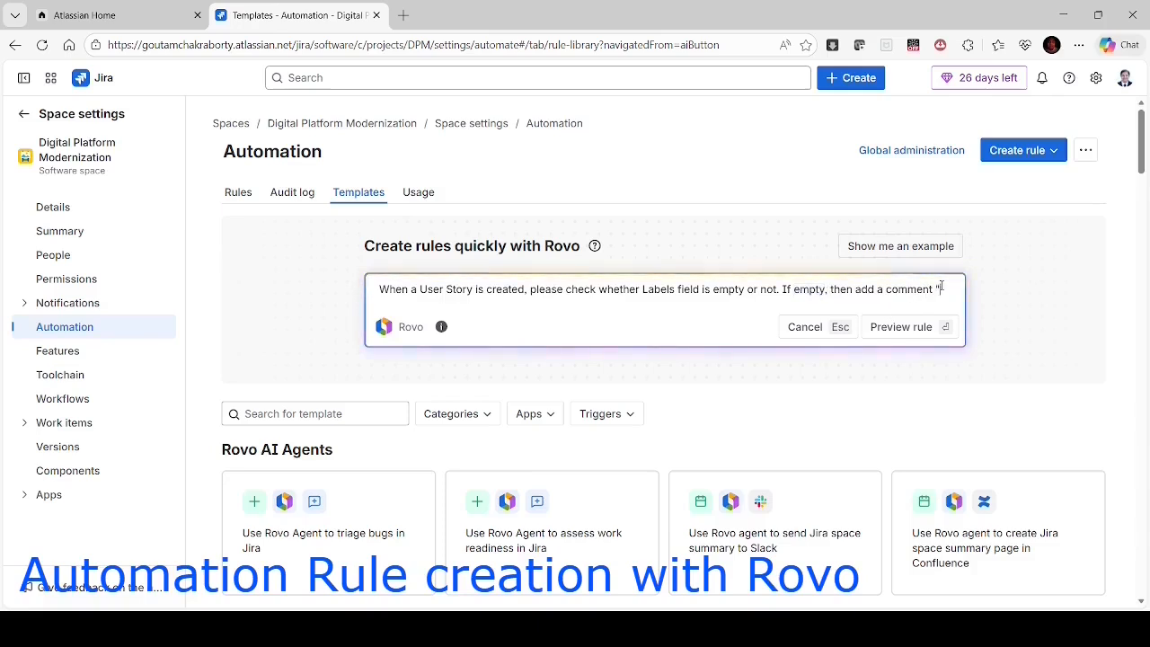
Step: Write the comment text in the prompt, opening with a quotation mark: "There should be one label associated with each user story
type("\"There ")
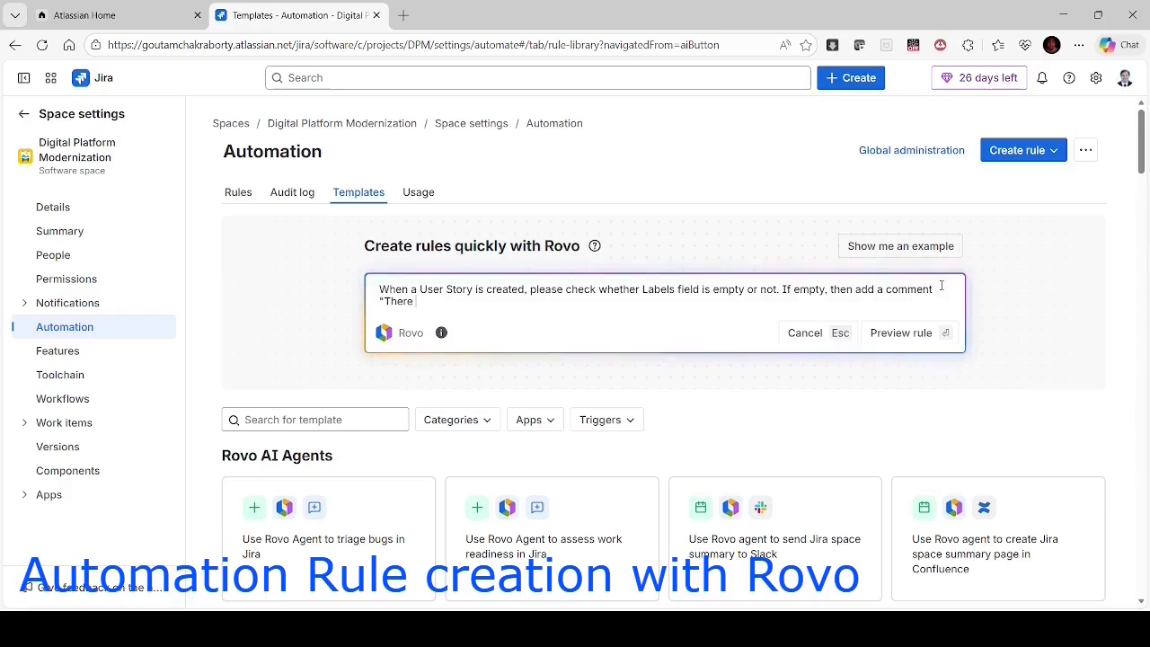
type("should")
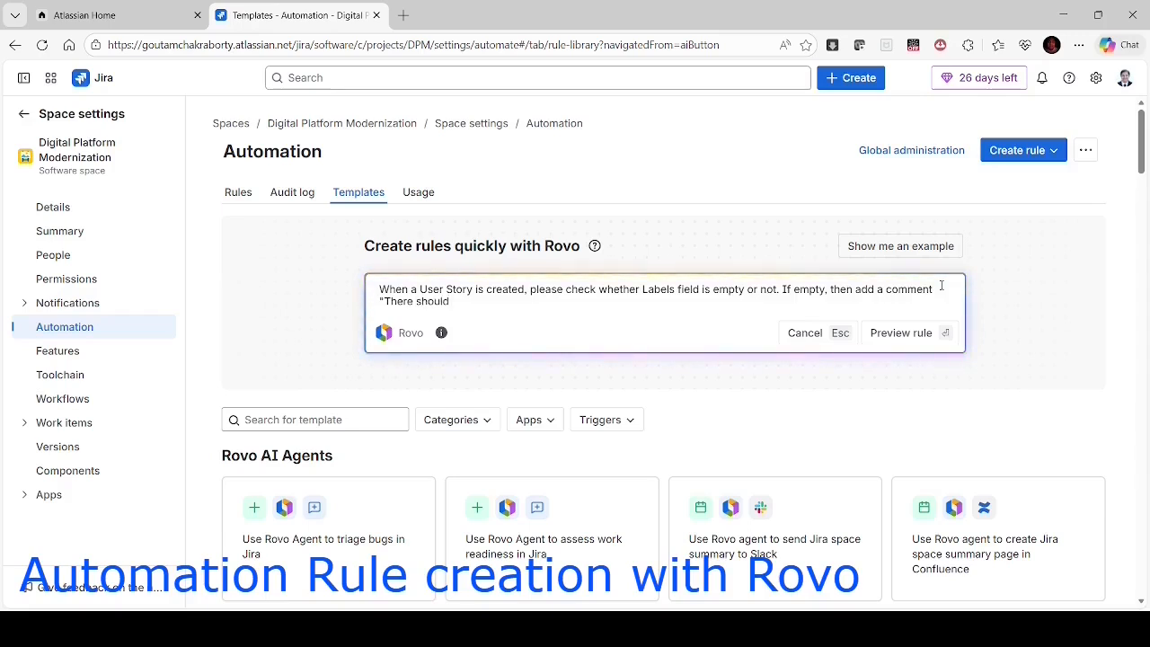
type(" be one")
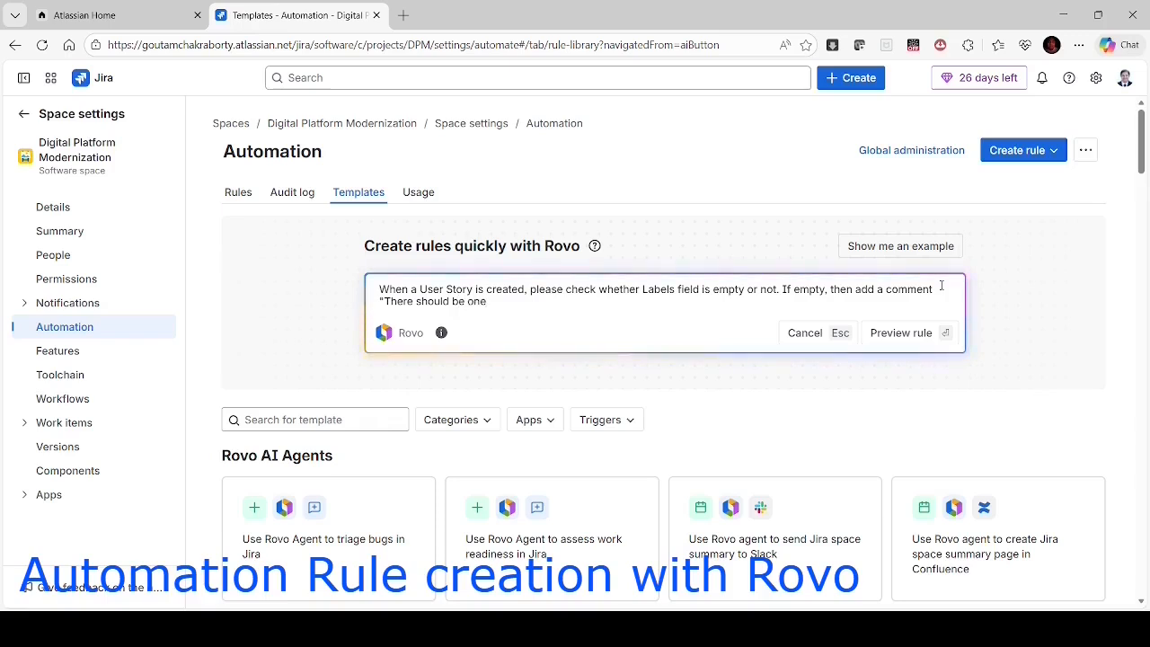
type(" label")
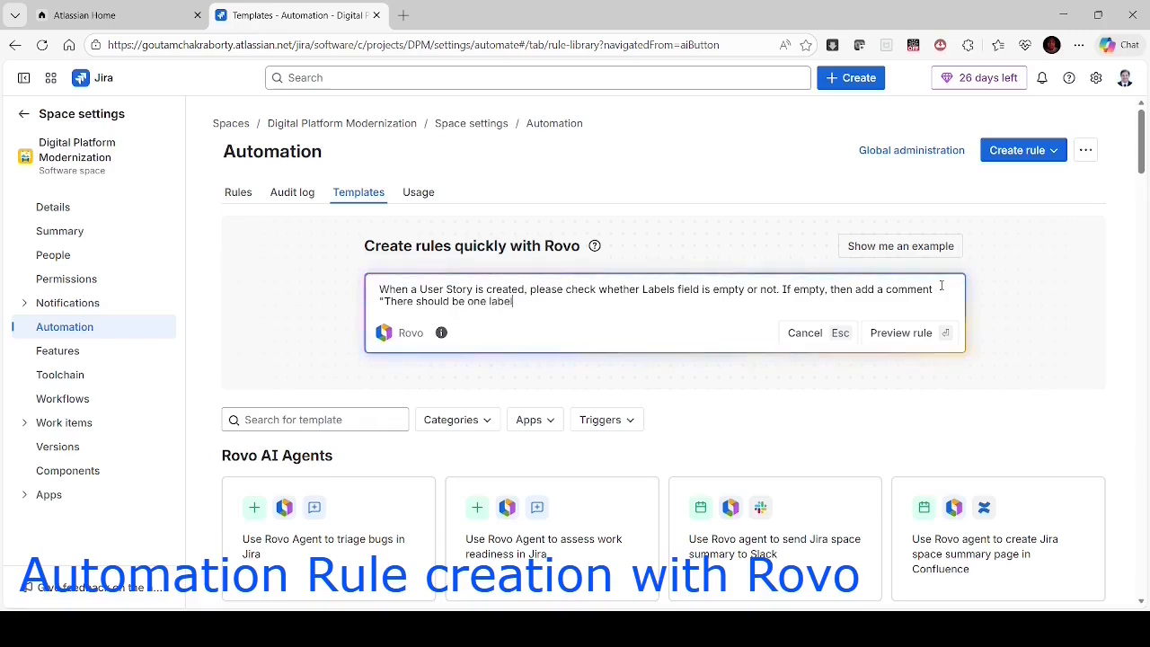
type(" associated")
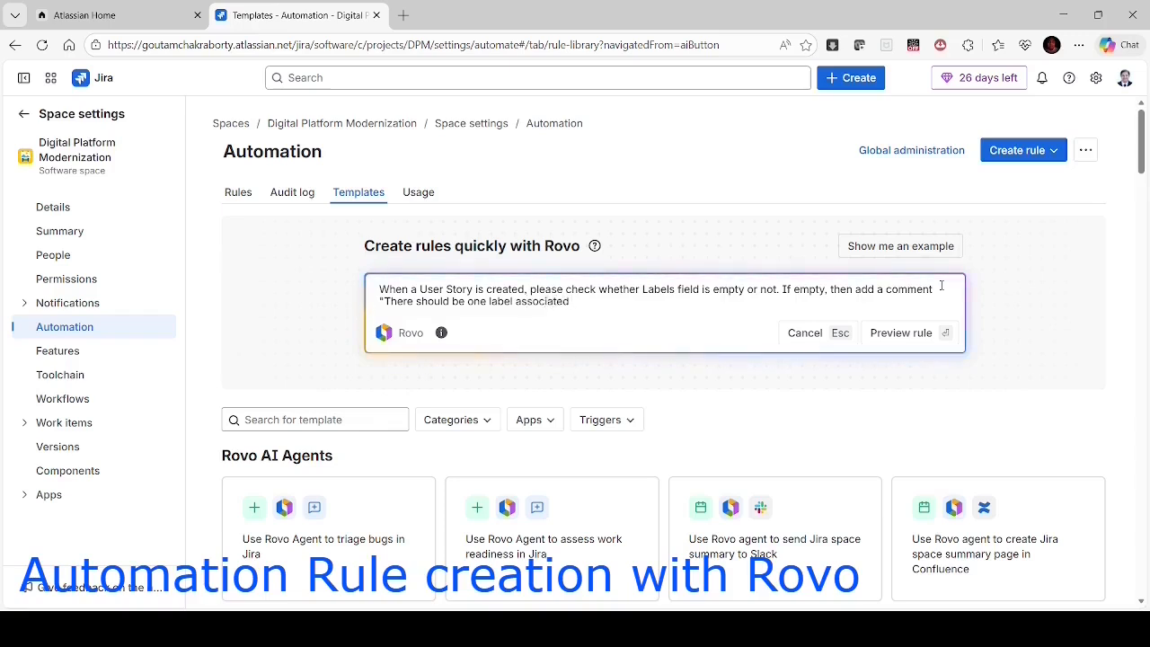
type("with e")
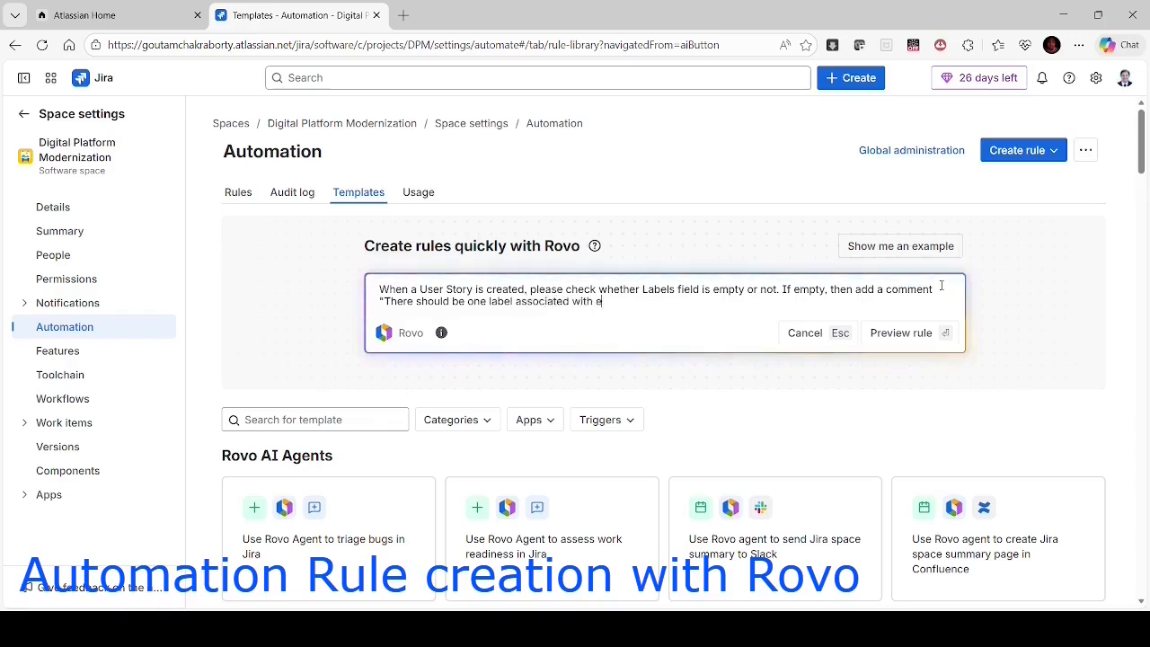
type("ach use")
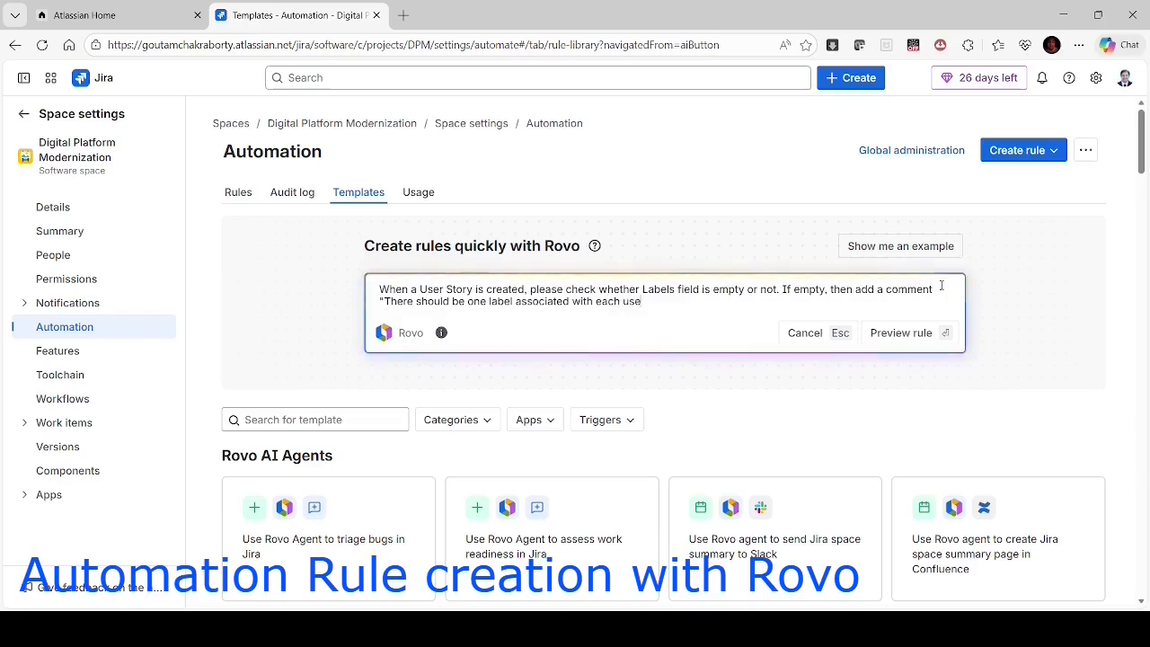
type("r story")
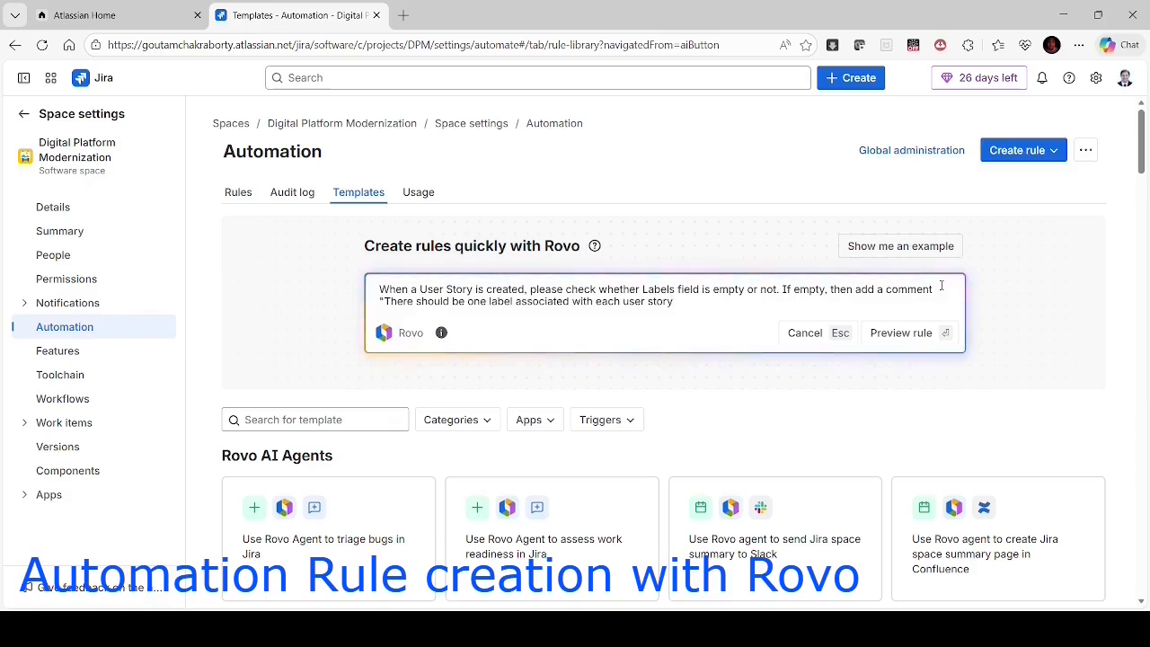
Step: Continue the comment text in the rule prompt with a dash and the label options "Frontend", "backend" or "QA"
type("-")
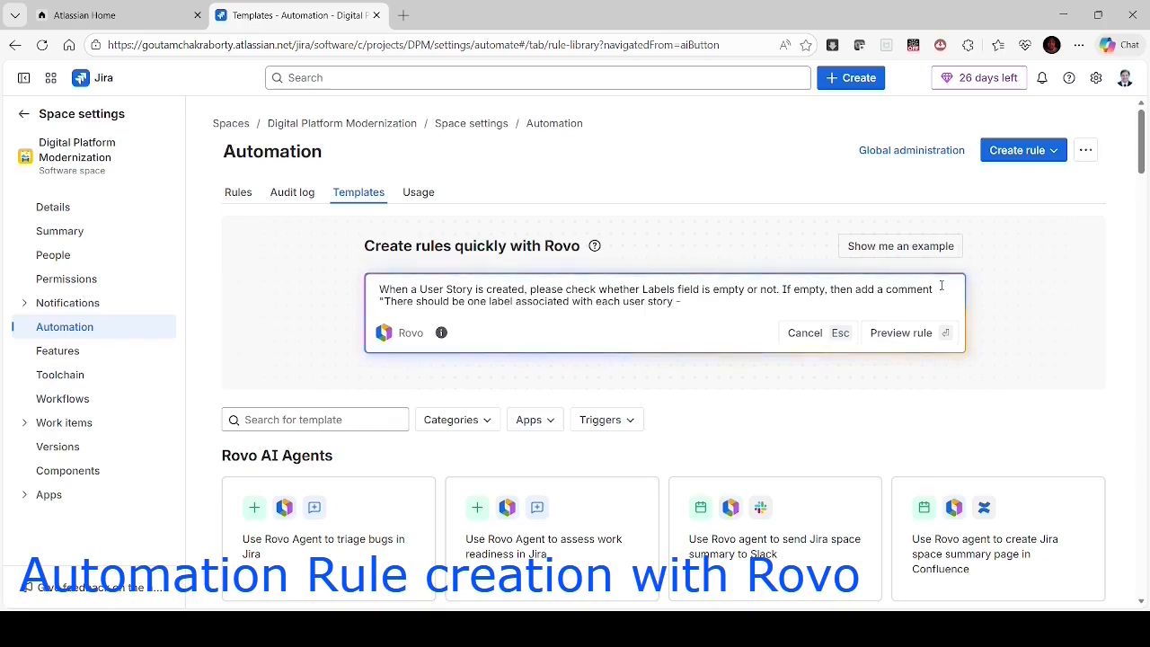
type(" \"")
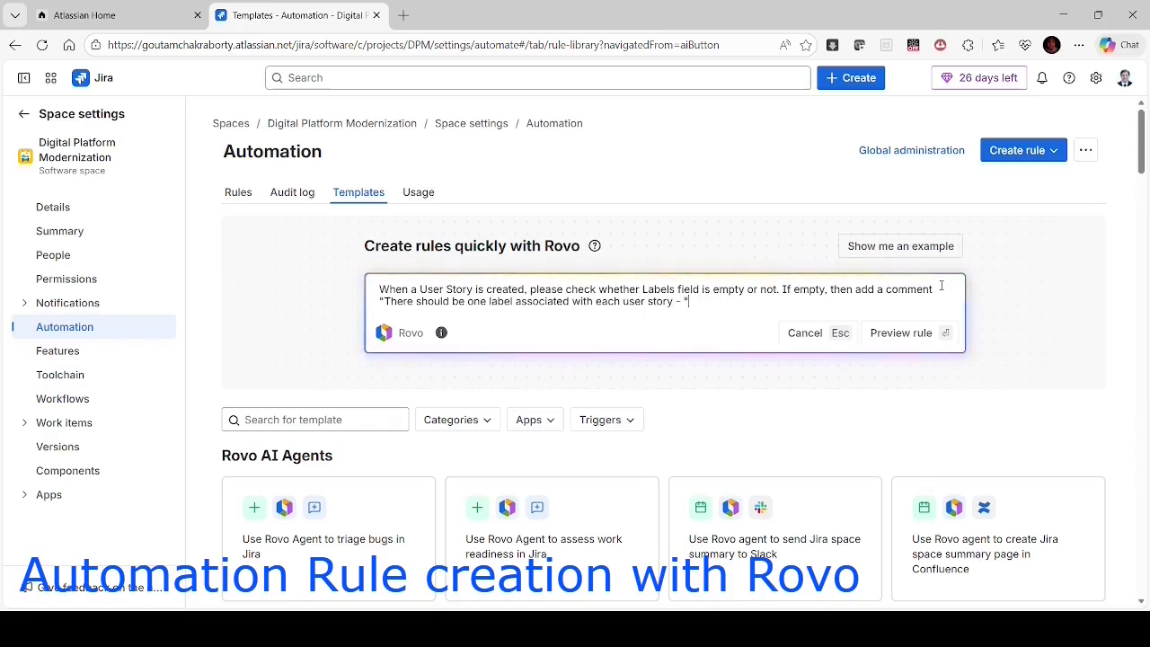
type("Fronte")
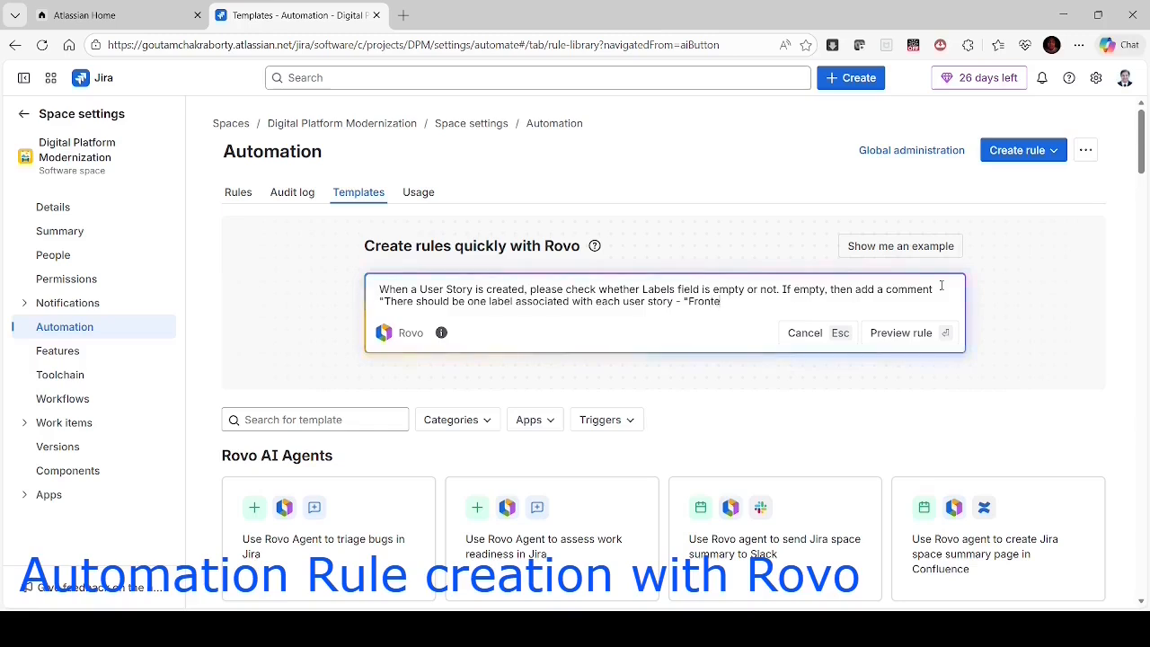
type("nd\",")
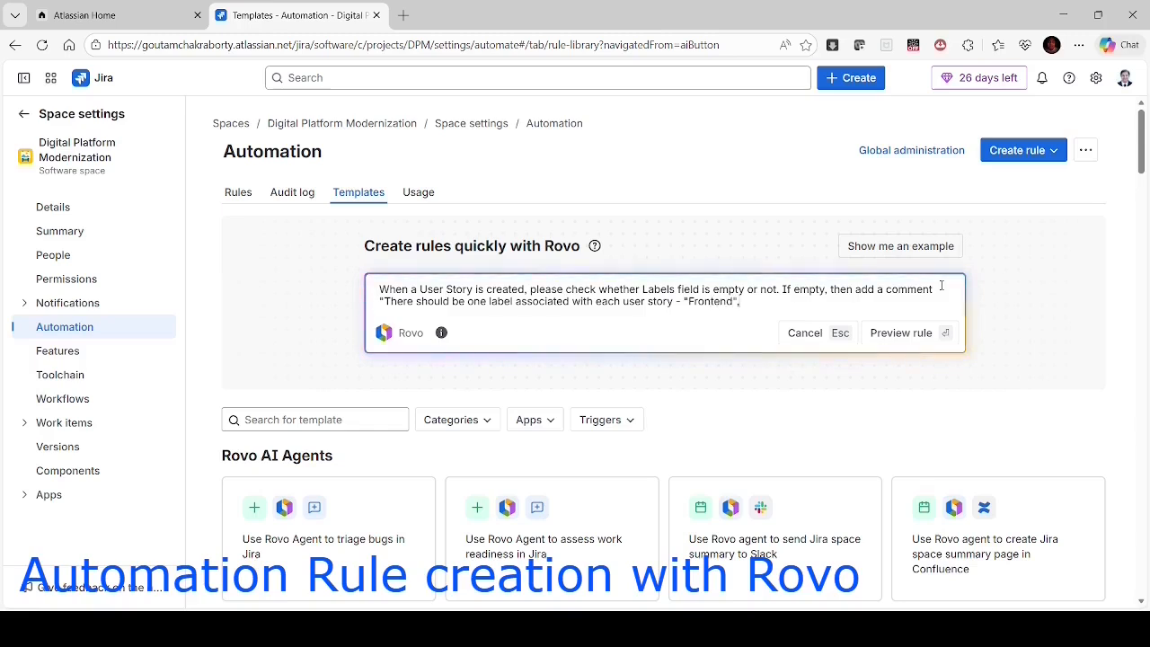
type(" \"bac")
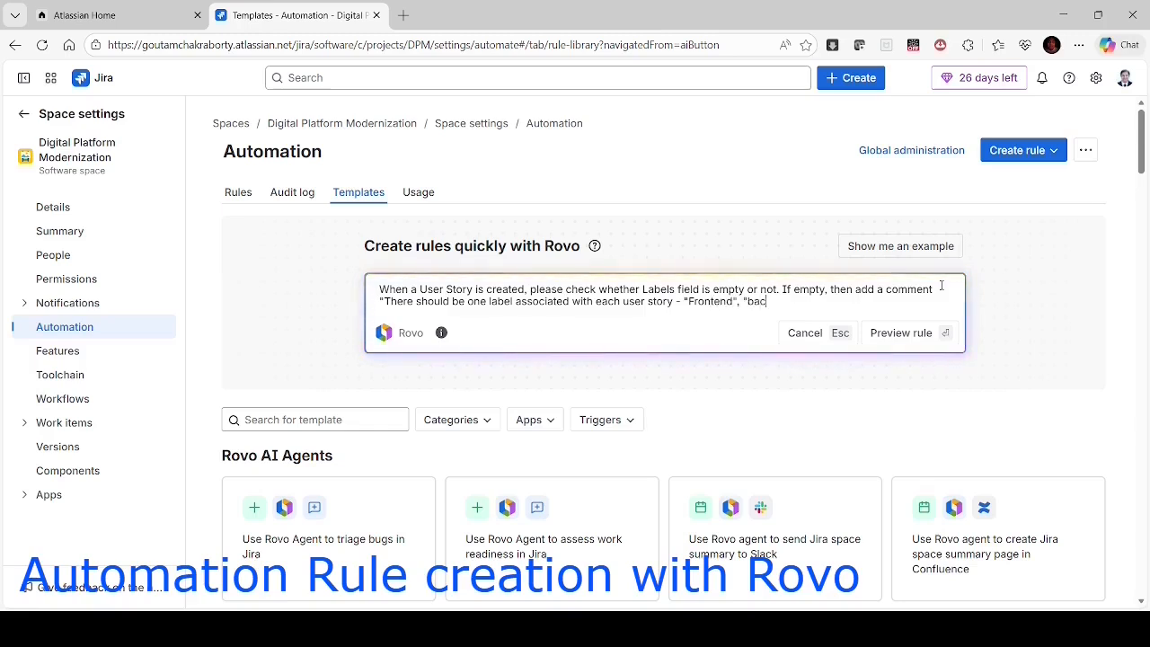
type("kend\",")
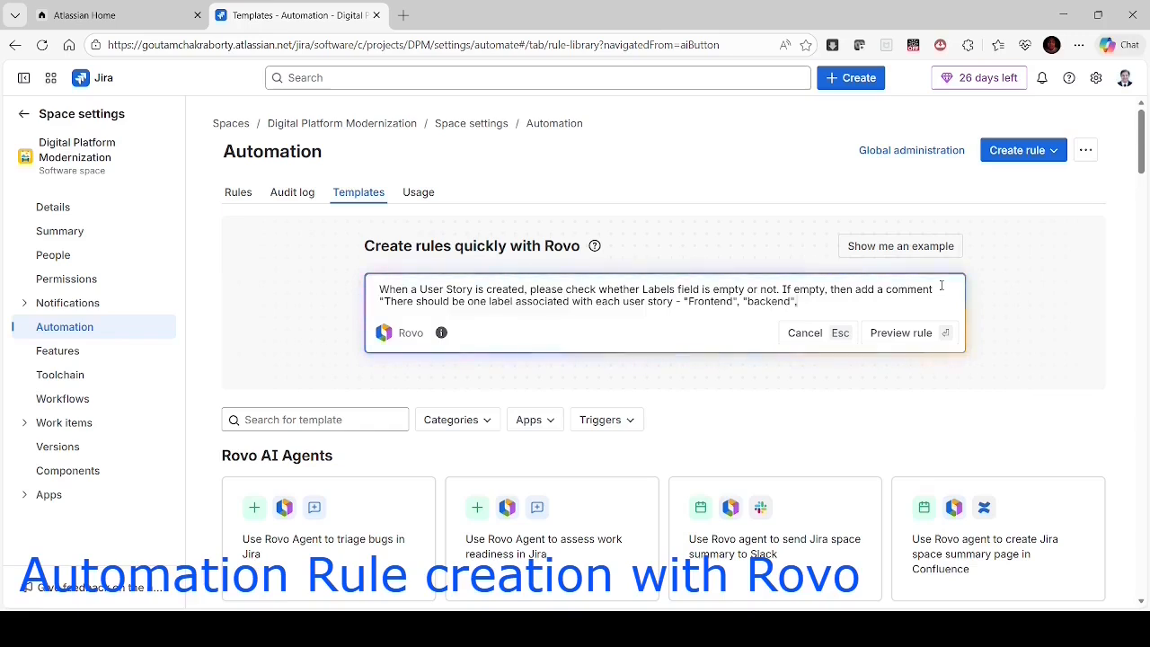
key("BackSpace")
type(" or")
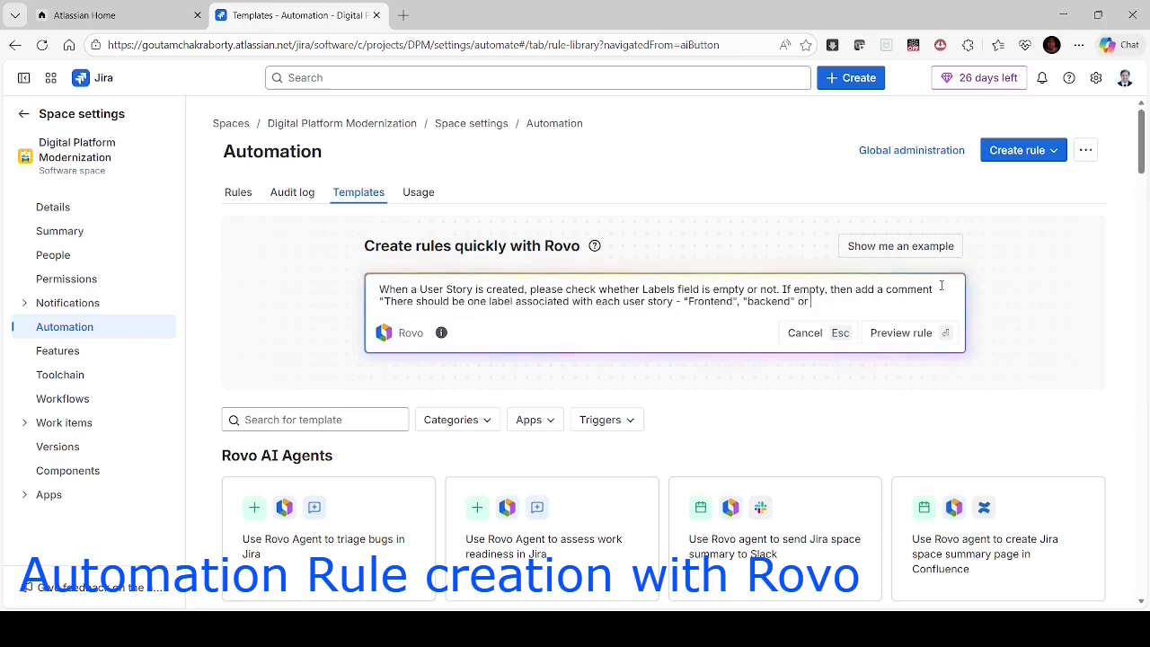
type(" \"")
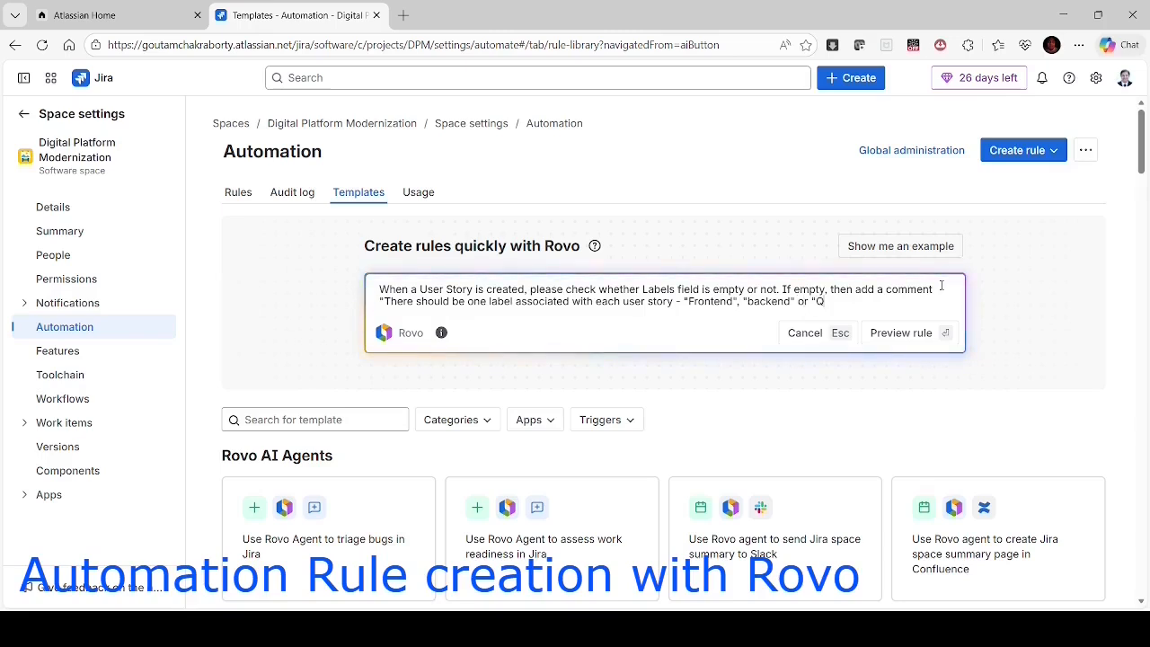
type("QA\"")
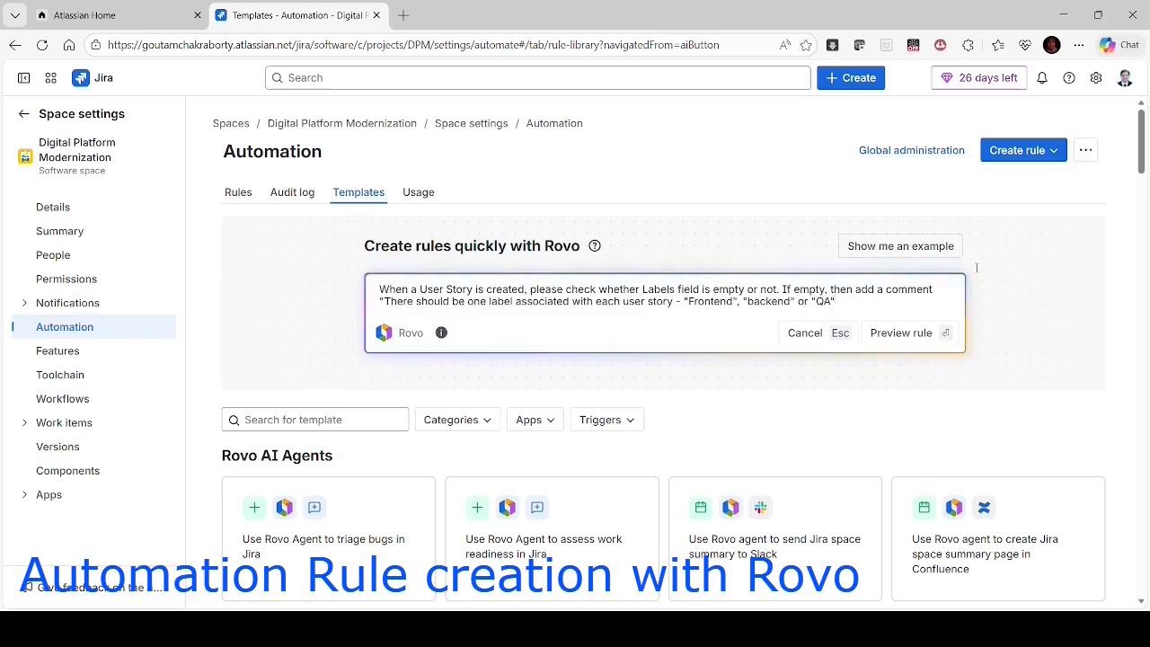
Step: Capitalize "Backend" in the prompt's comment text and generate a preview of the rule
left_click(750, 304)
key("BackSpace")
type("B")
left_click(901, 334)
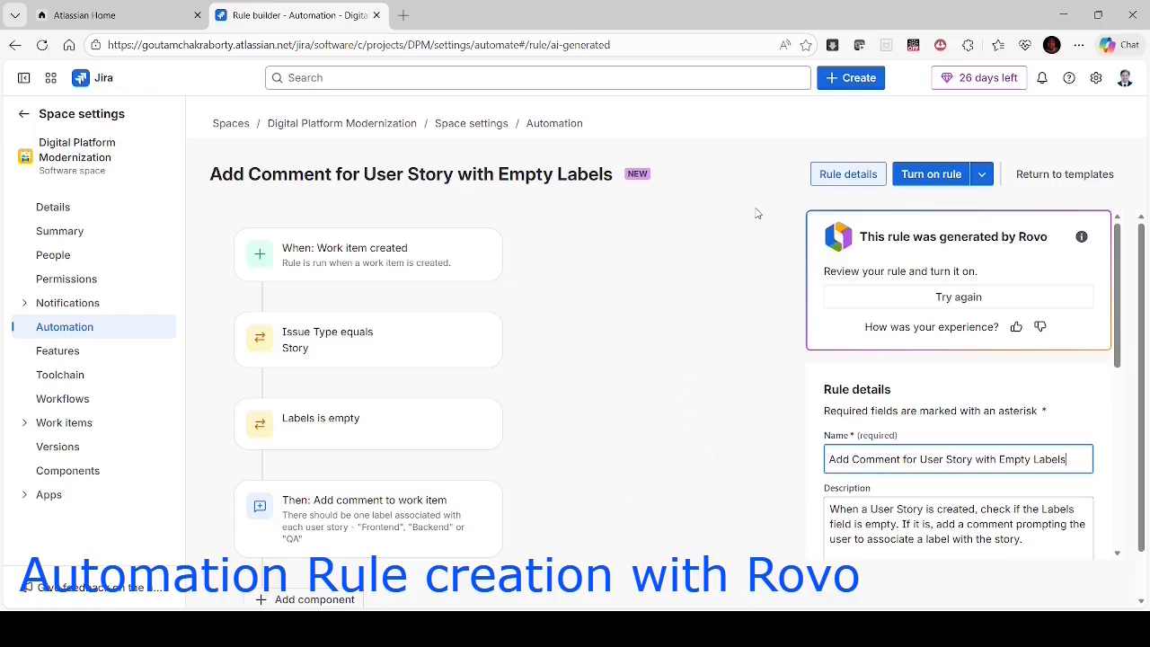
Step: Validate the generated rule "Add Comment for User Story with Empty Labels" and turn it on
left_click(983, 175)
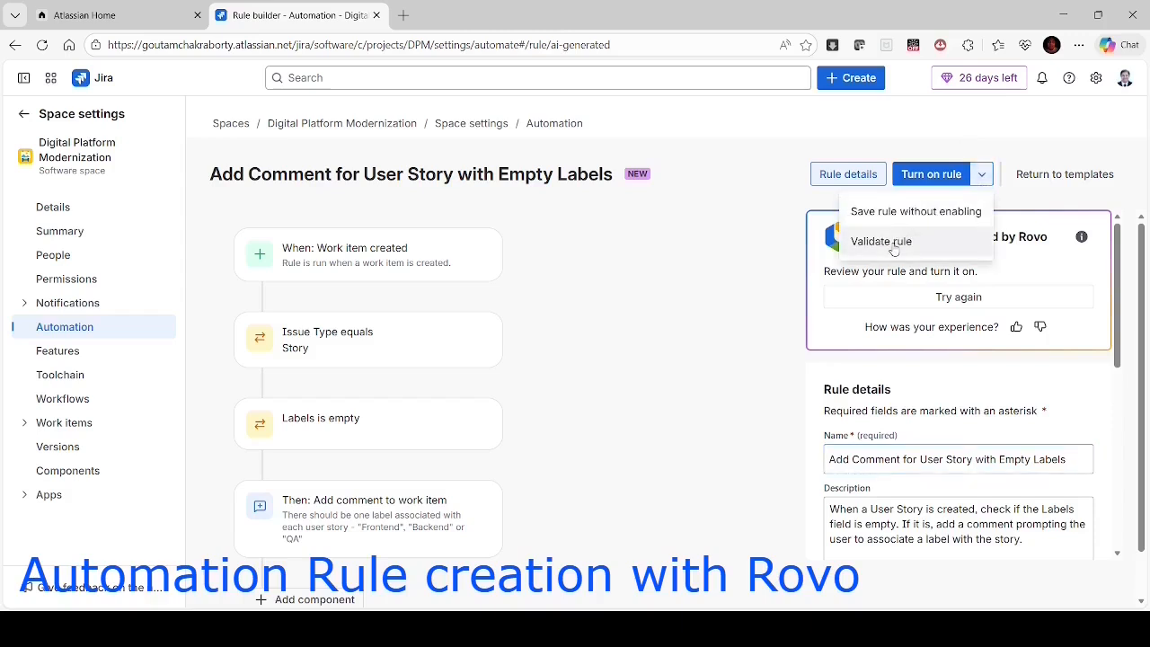
left_click(890, 242)
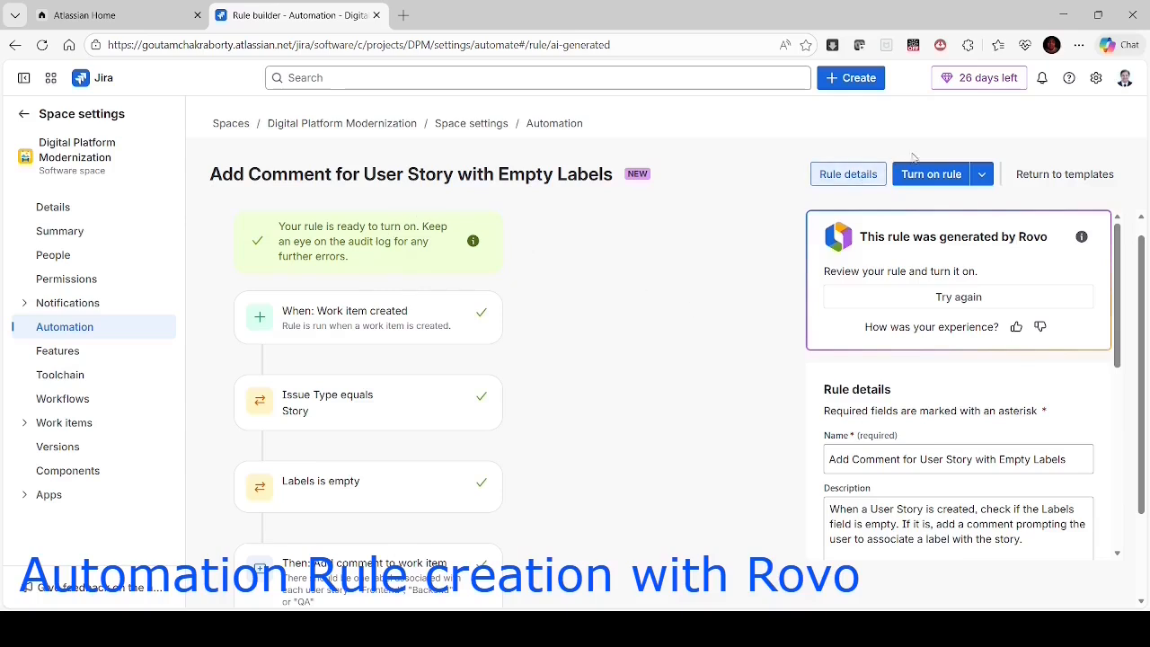
left_click(944, 174)
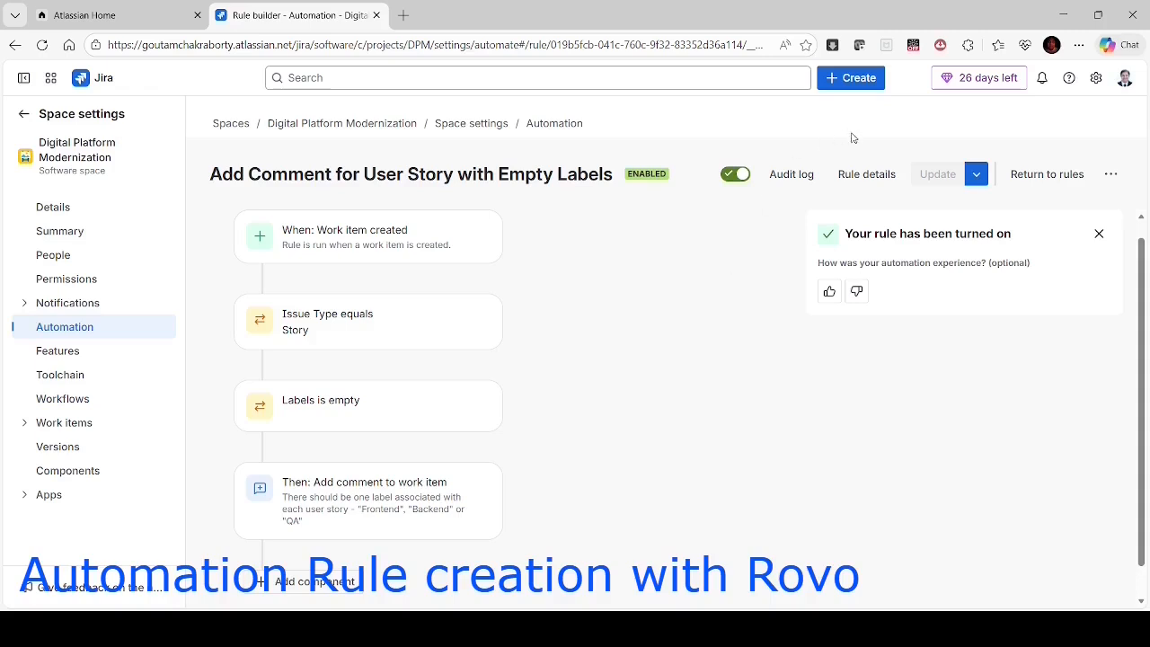
Step: Create a story in Digital Platform Modernization with the summary "Test Labels 1", leaving Labels empty
left_click(854, 78)
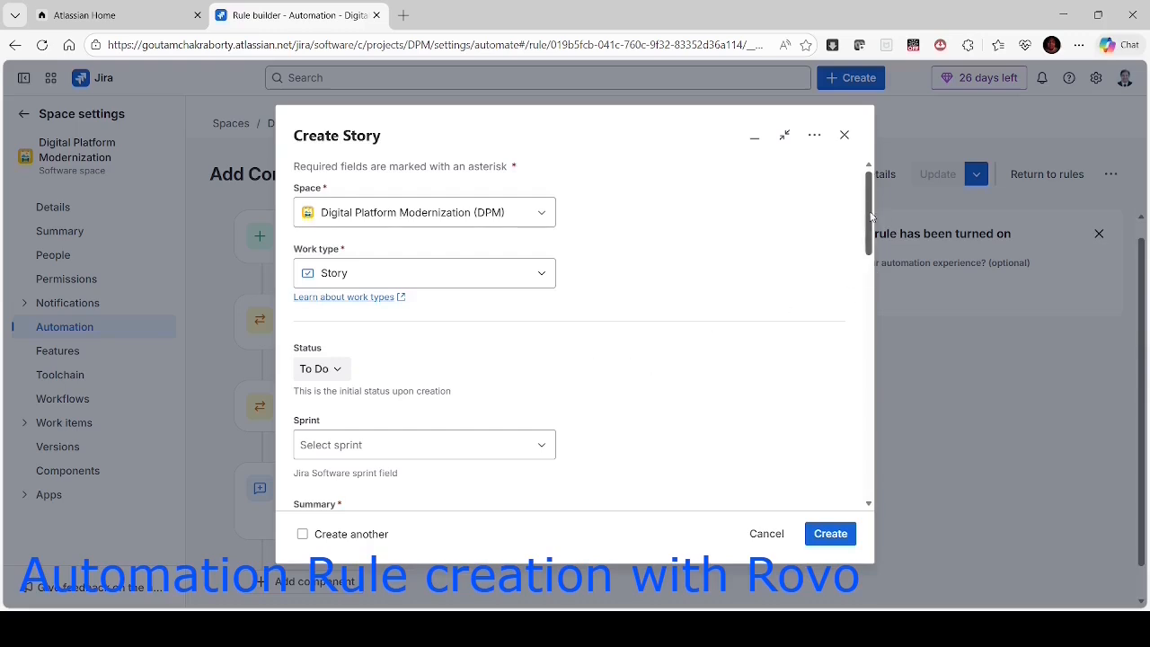
scroll(872, 217, "down", 2)
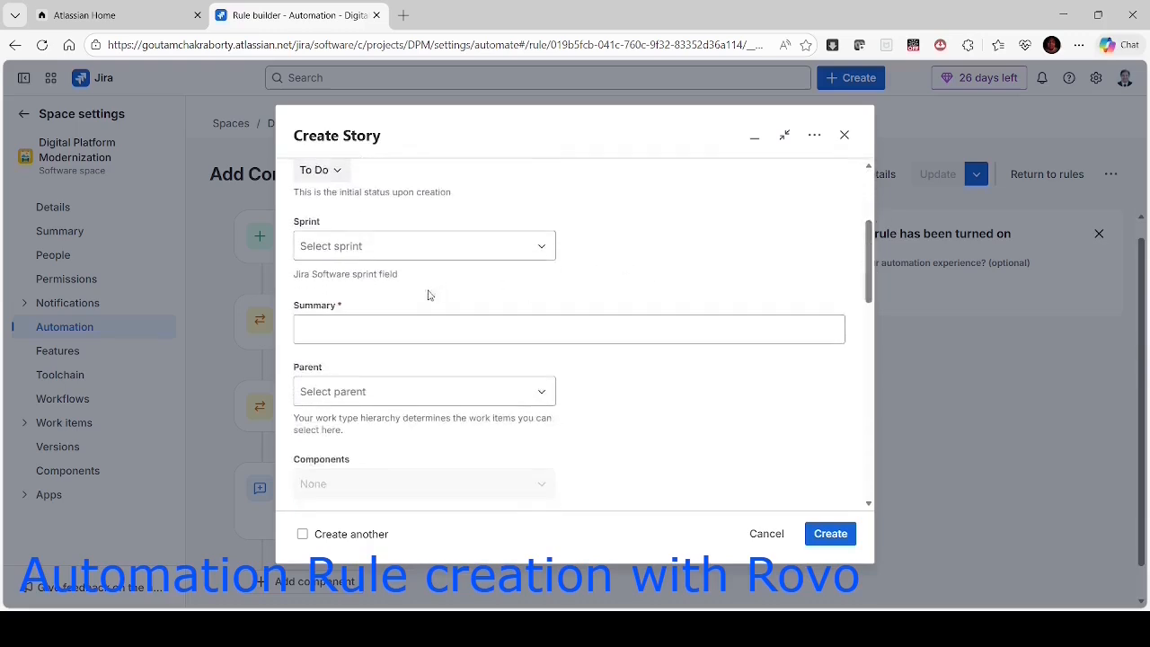
left_click(375, 330)
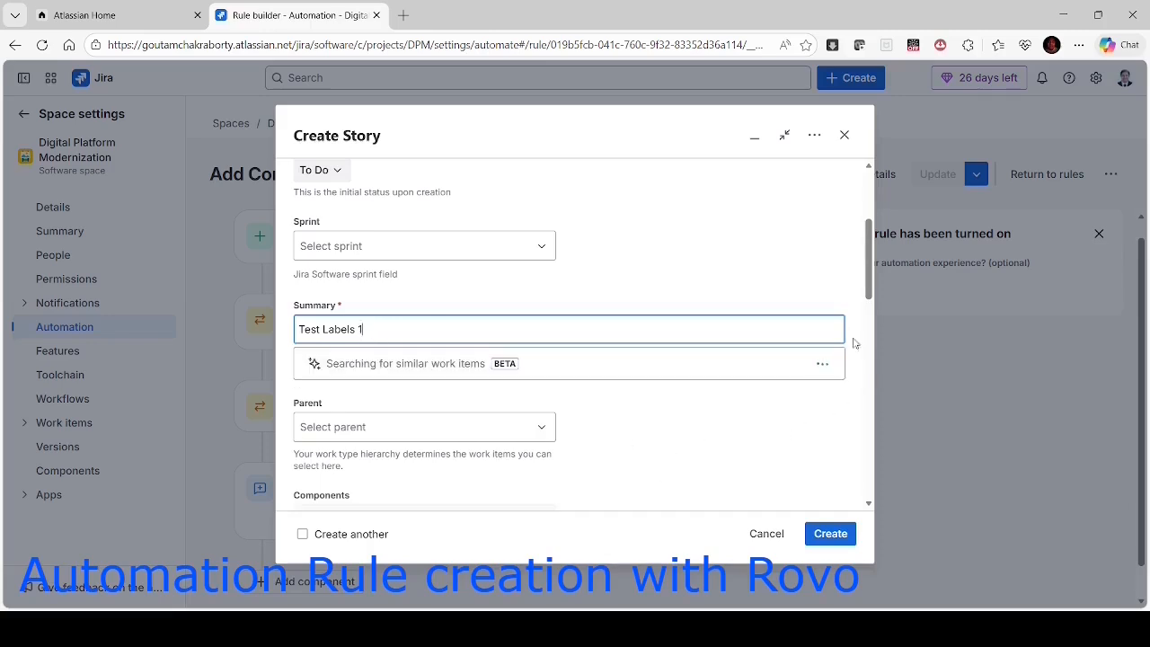
left_click_drag(868, 249, 850, 393)
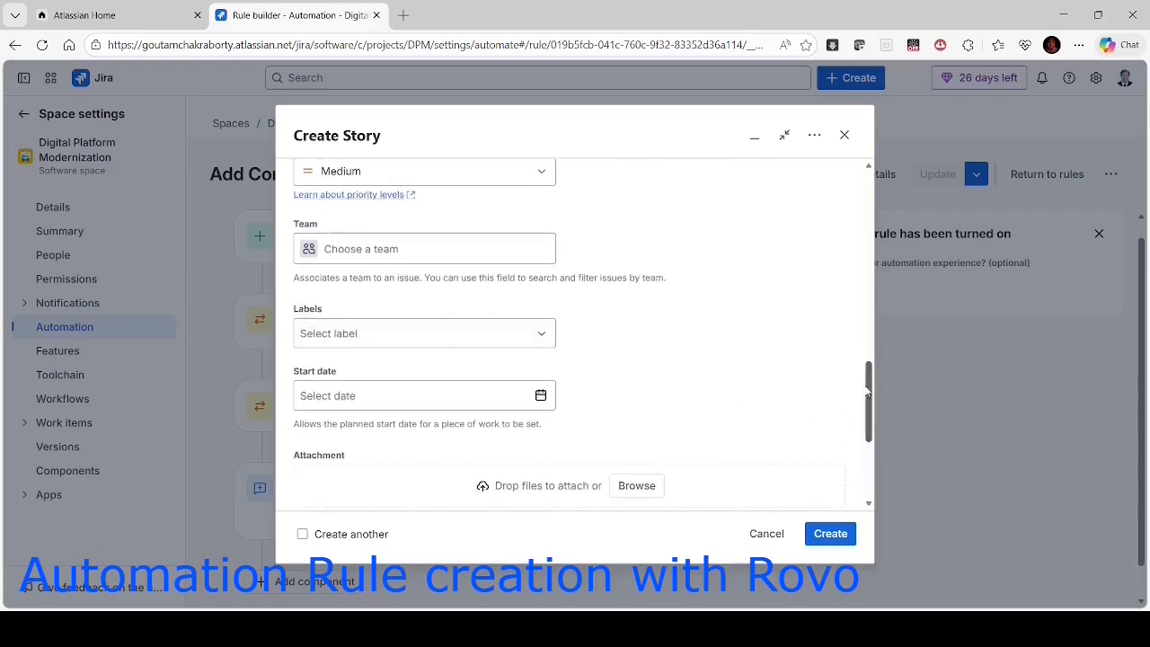
left_click_drag(870, 408, 868, 479)
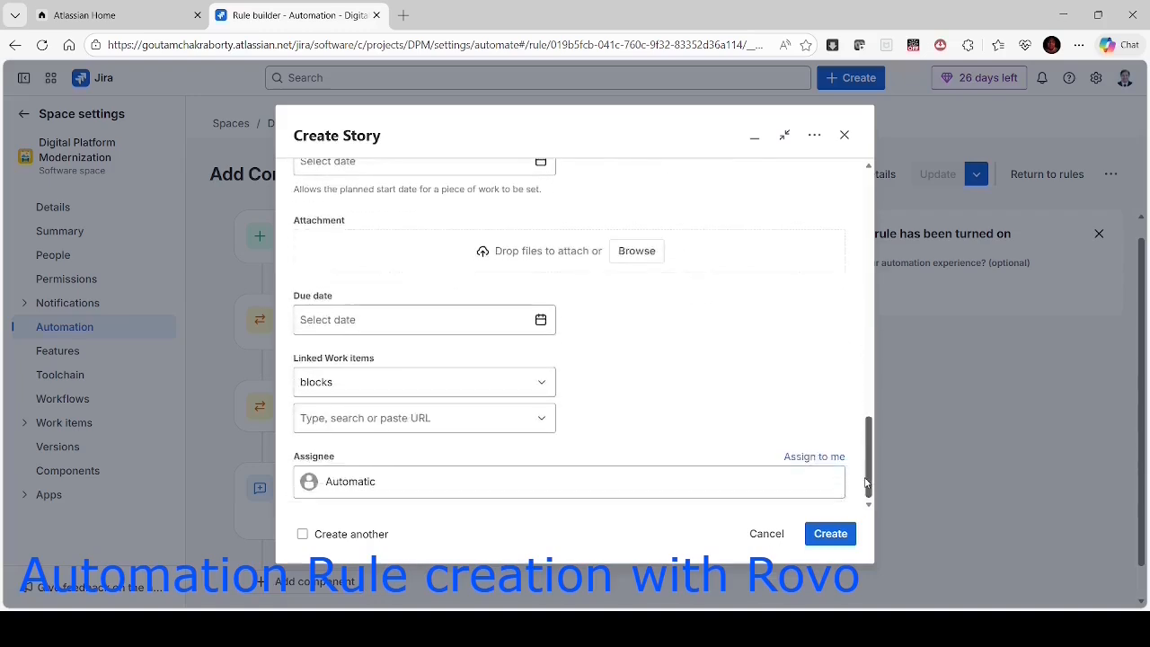
left_click(840, 536)
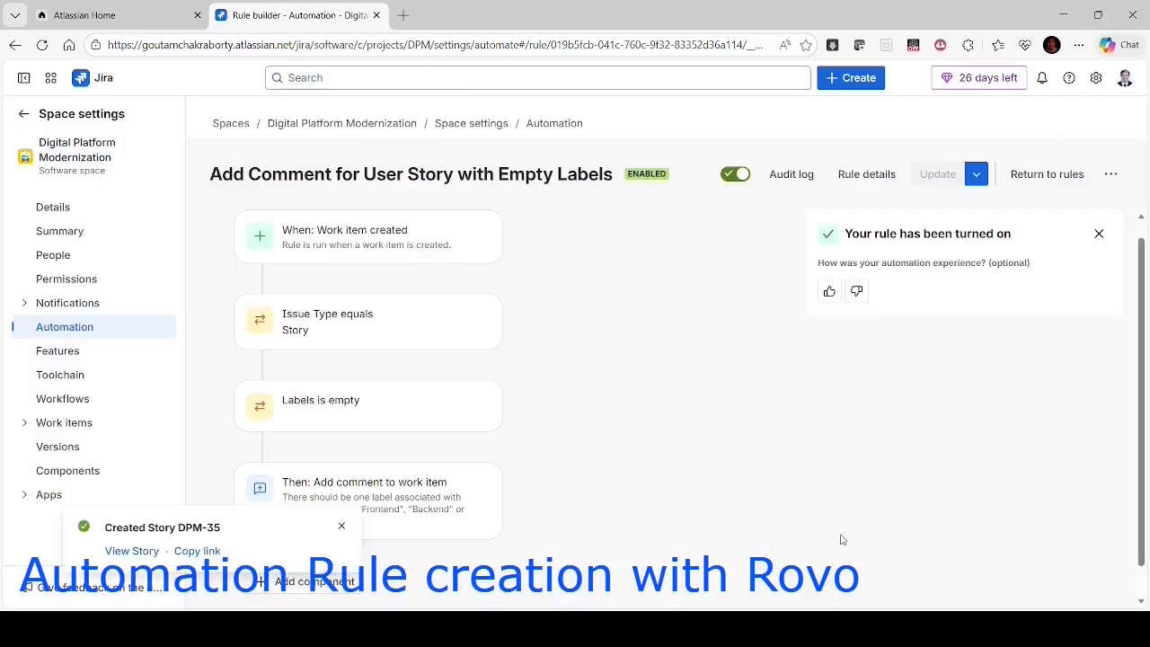
Step: Open the newly created story Test Labels 1 and check its comments for the automation's comment
left_click(144, 557)
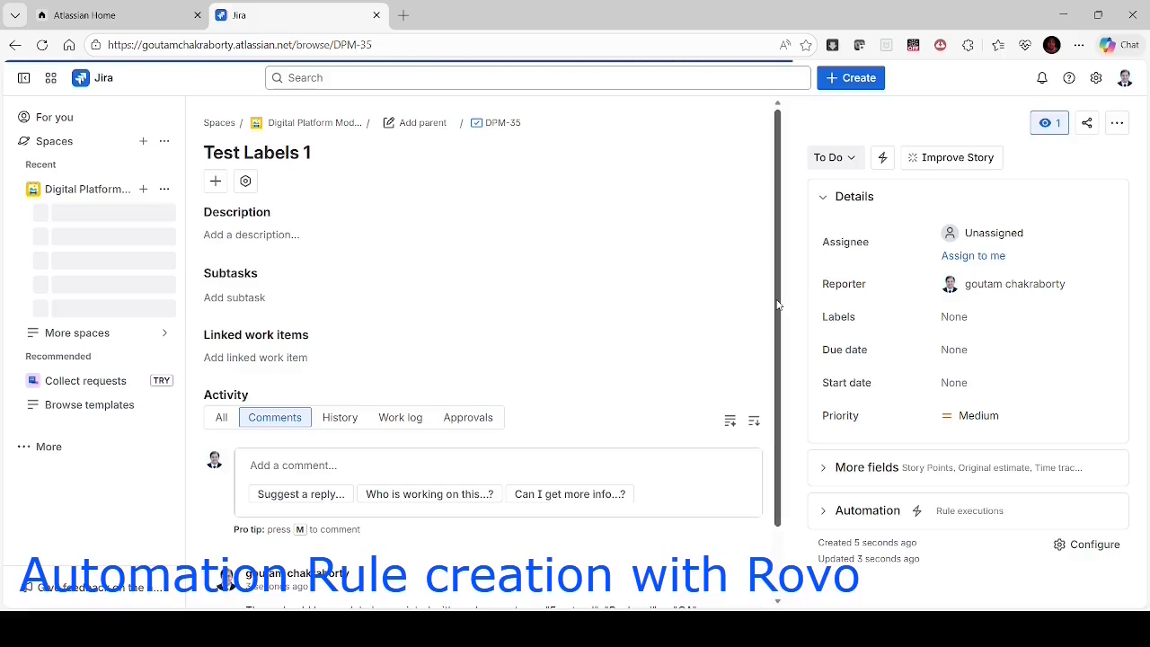
left_click_drag(778, 305, 777, 395)
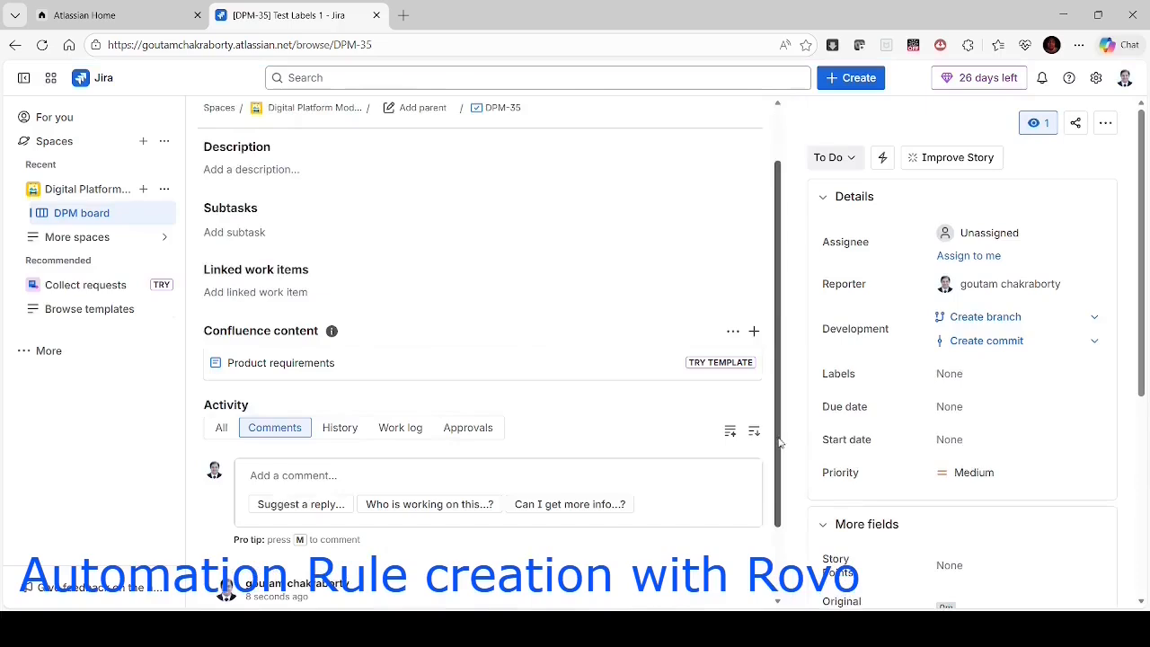
left_click_drag(780, 443, 771, 543)
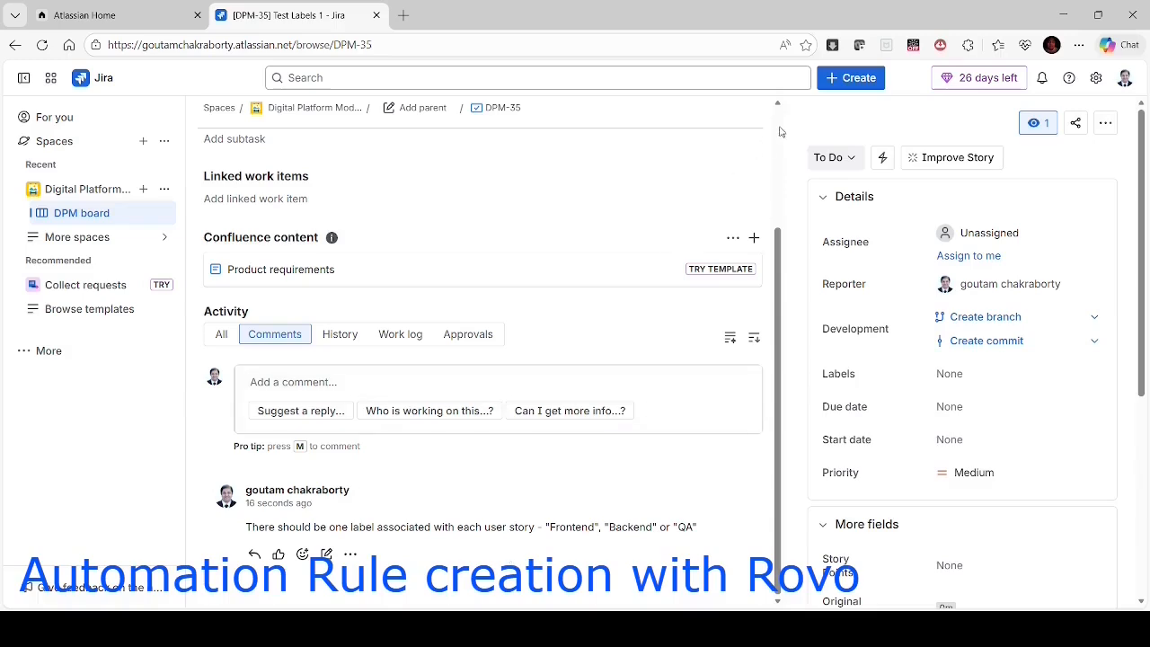
Step: Start another story in Digital Platform Modernization with the summary "Test Labels 2"
left_click(861, 79)
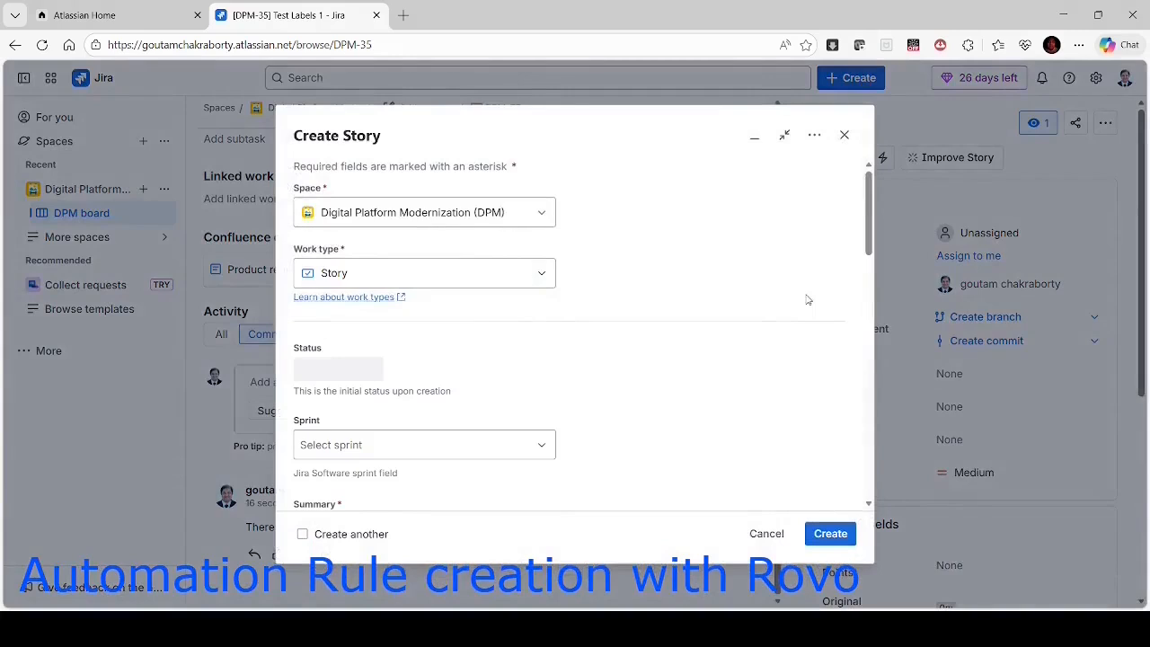
left_click_drag(870, 216, 868, 268)
left_click(515, 308)
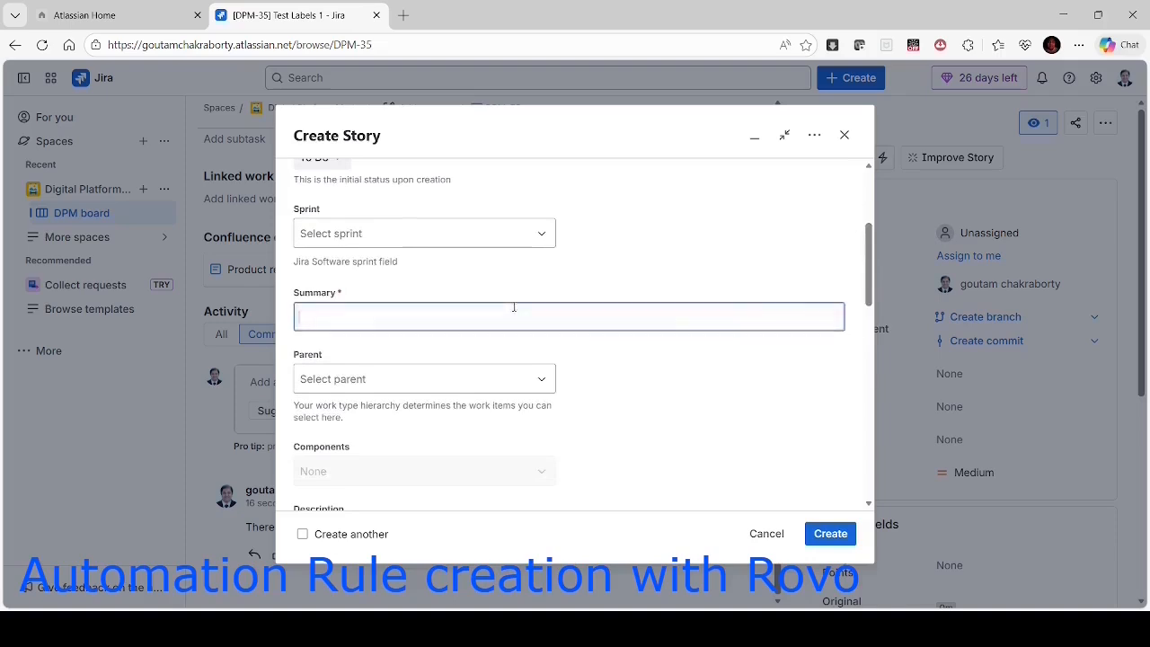
type("Test")
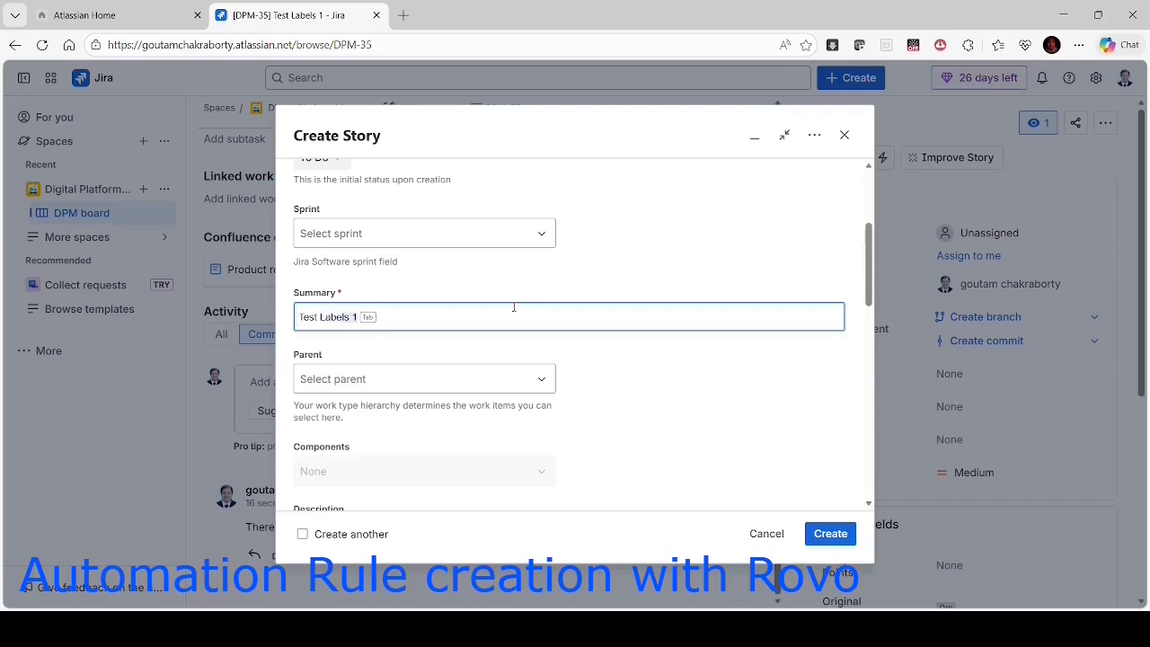
type(" Labels 2")
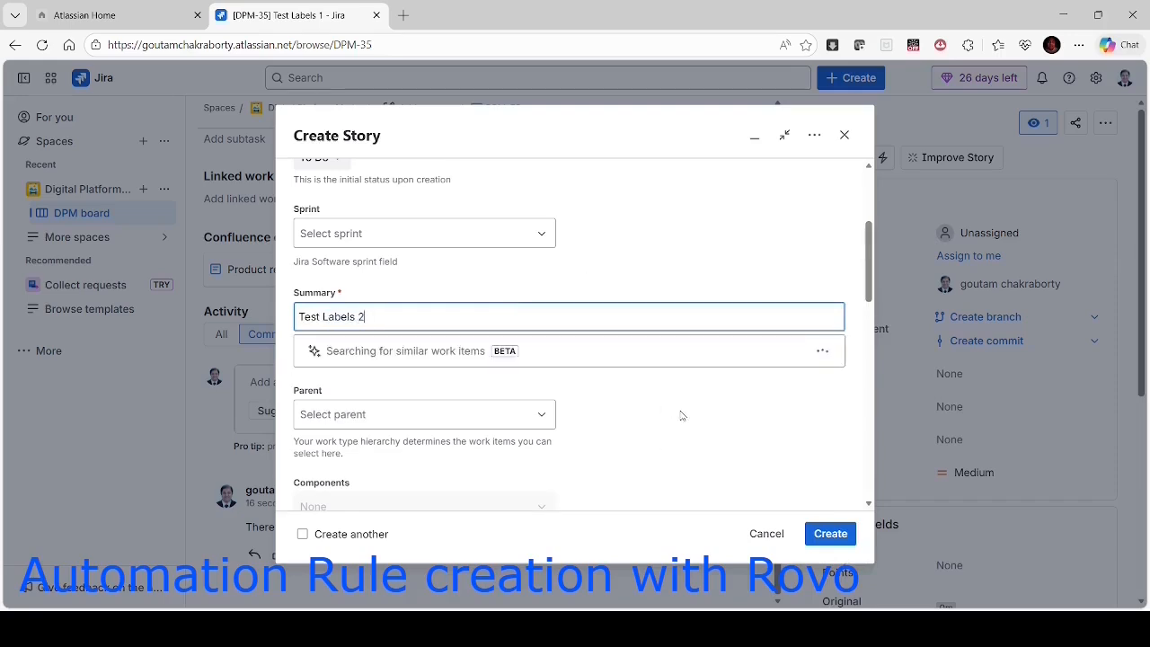
left_click(838, 416)
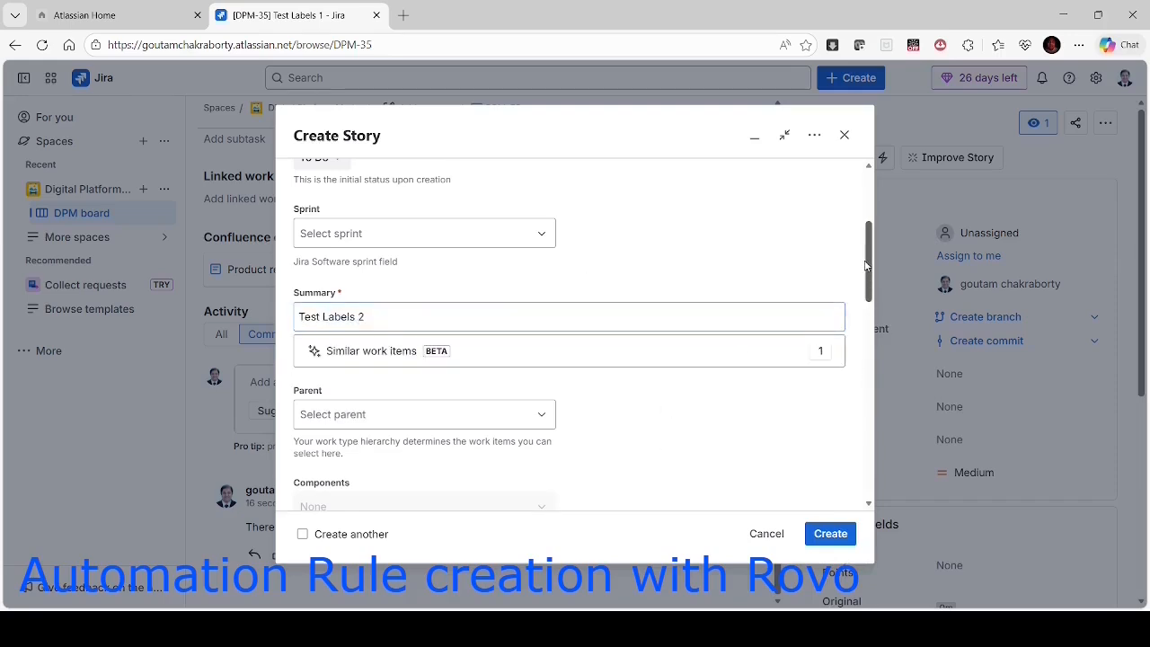
Step: Assign the label Frontend to the new story and create it
left_click_drag(869, 277, 870, 417)
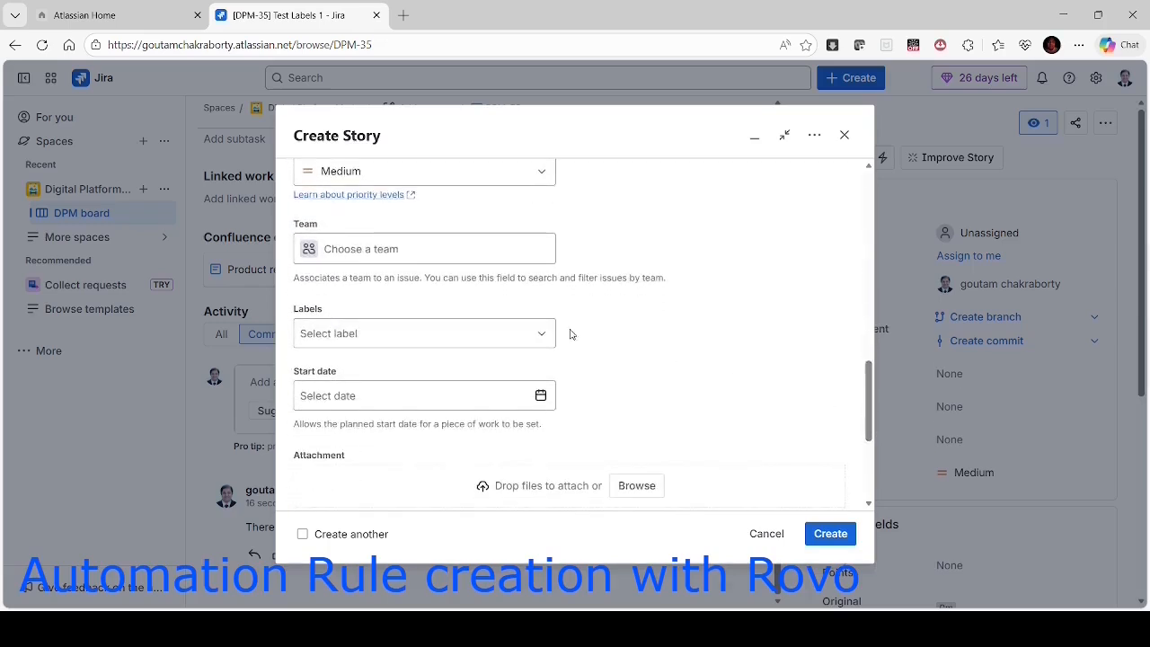
left_click(540, 338)
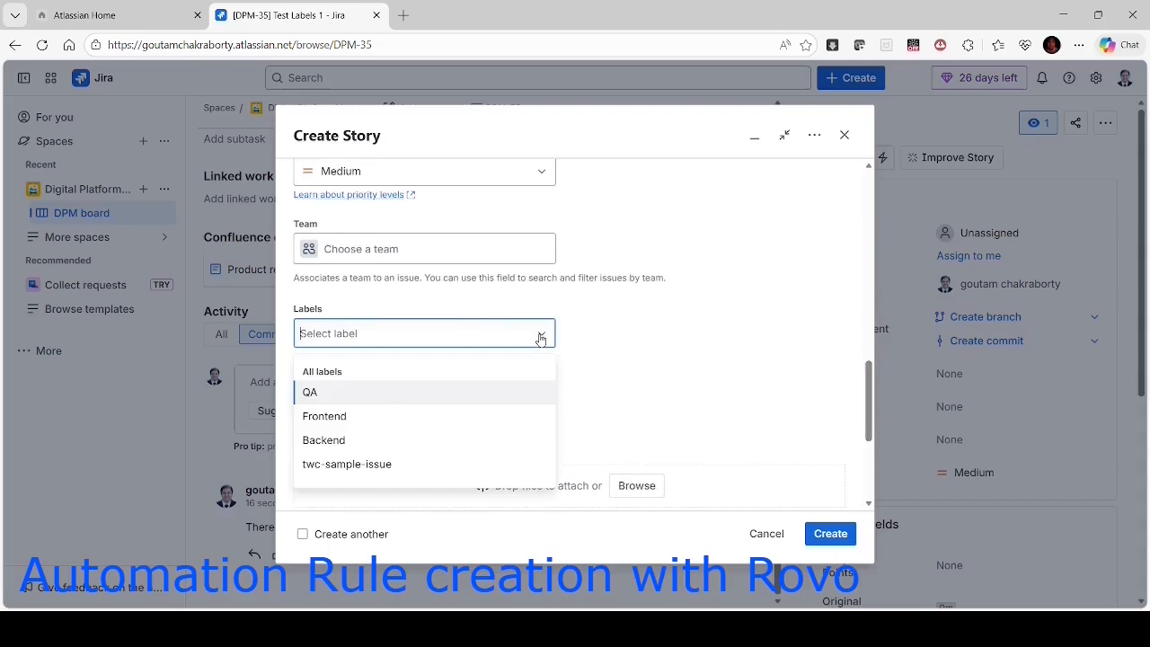
left_click(335, 418)
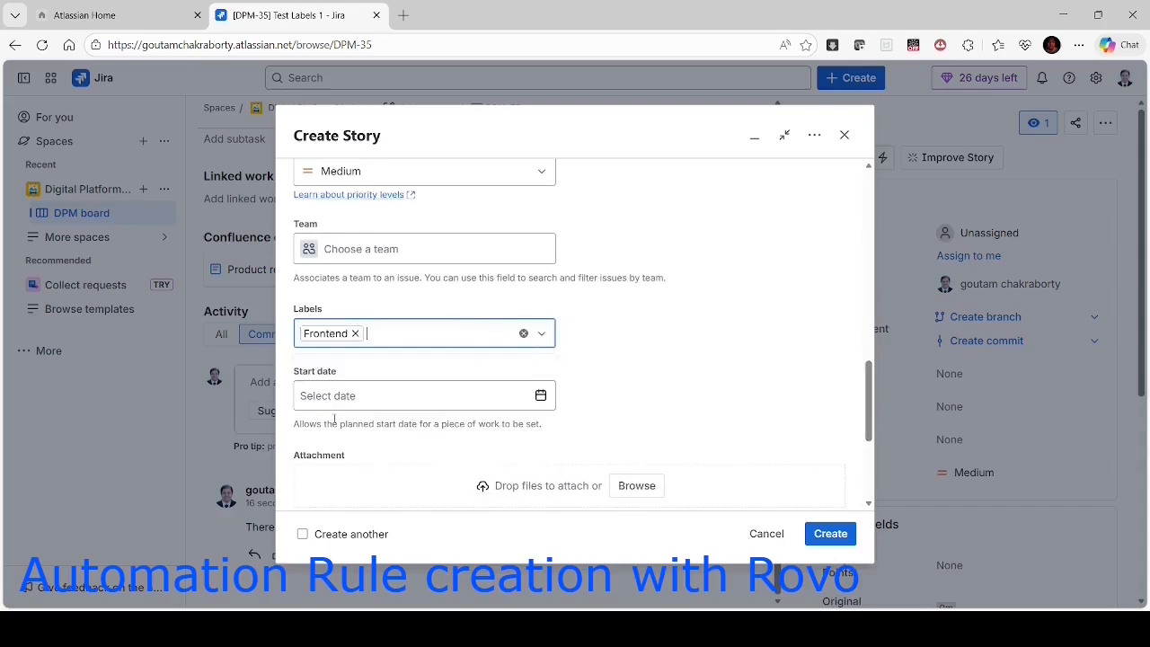
left_click(778, 401)
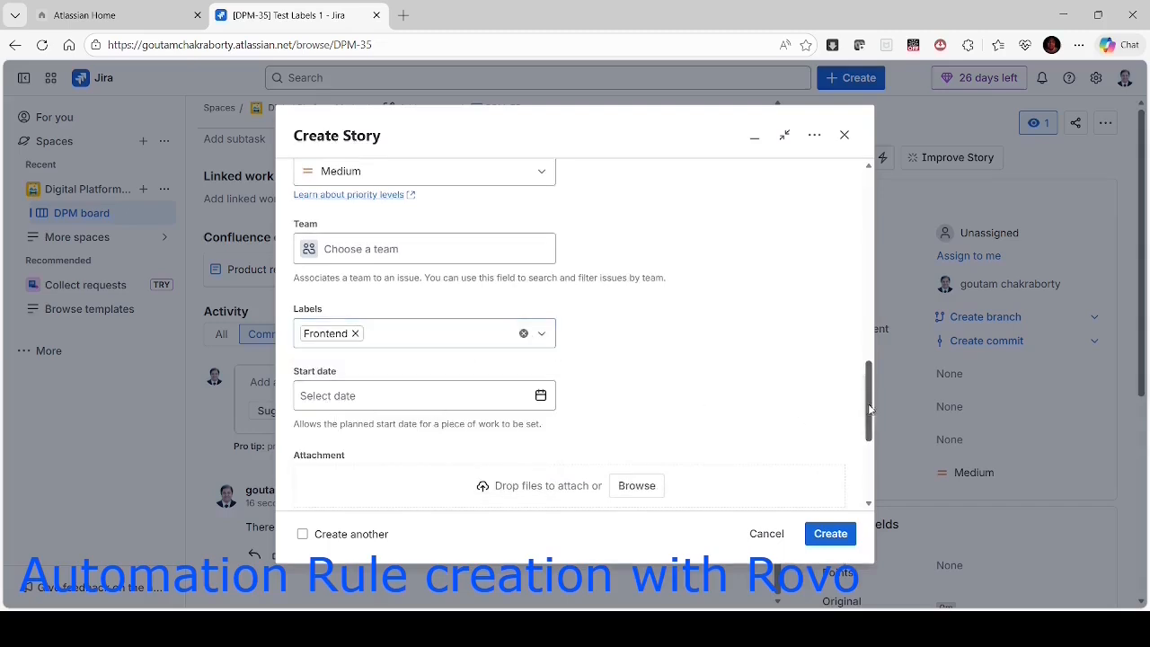
scroll(870, 405, "down", 3)
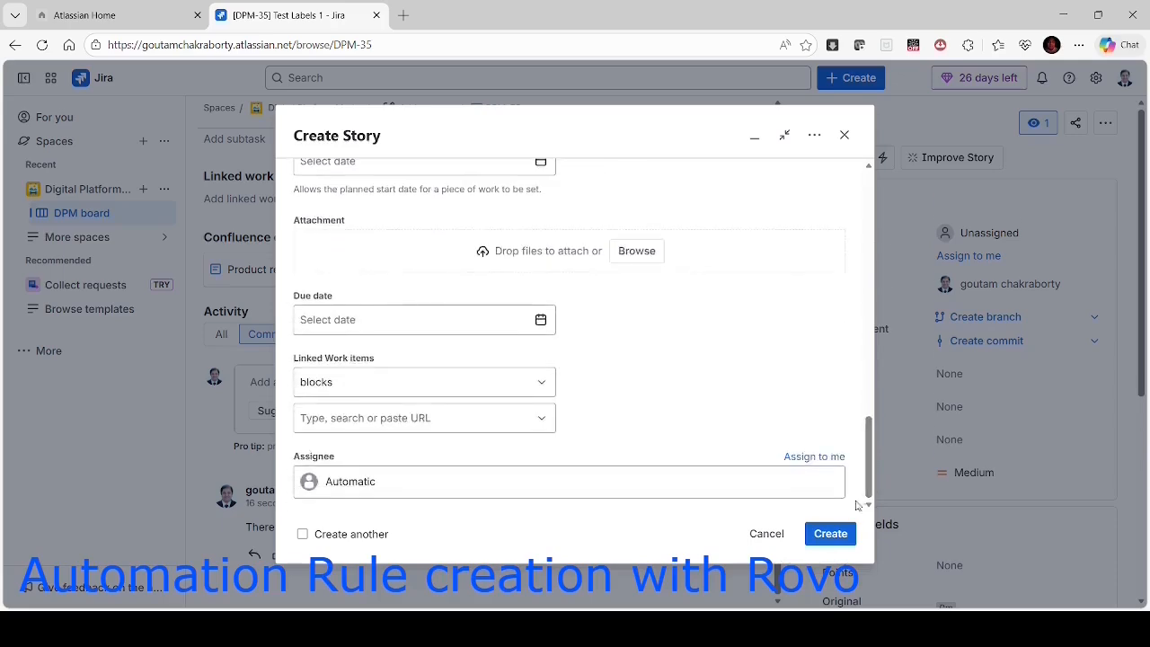
left_click(839, 536)
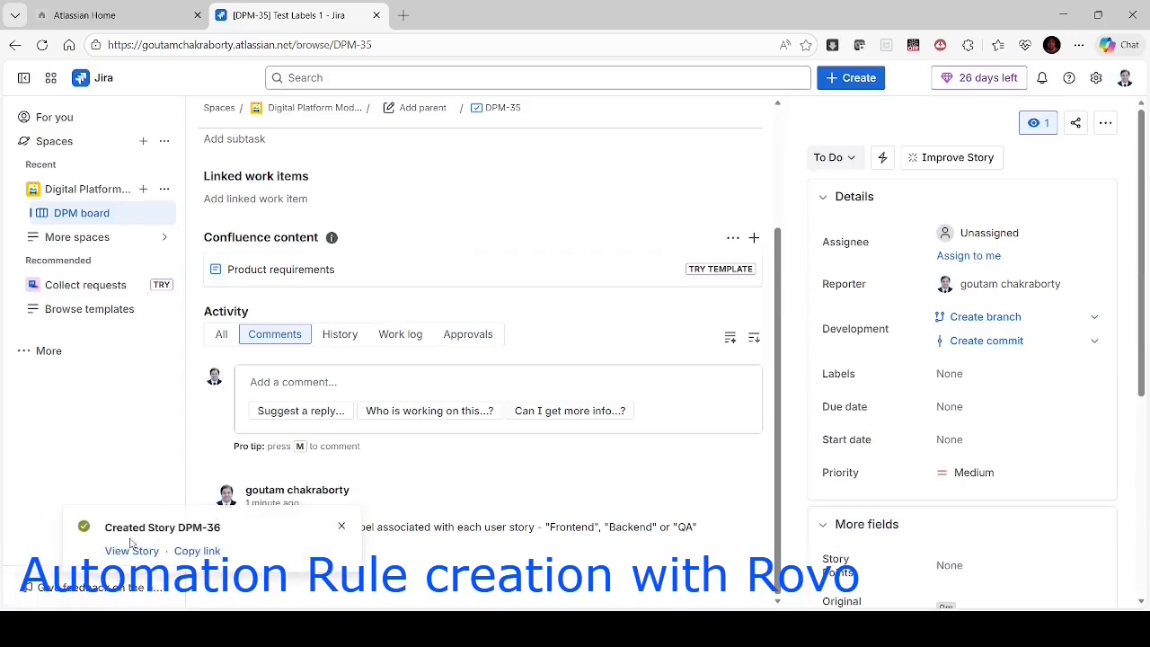
Step: Open the newly created story Test Labels 2 and check its comments section
left_click(140, 557)
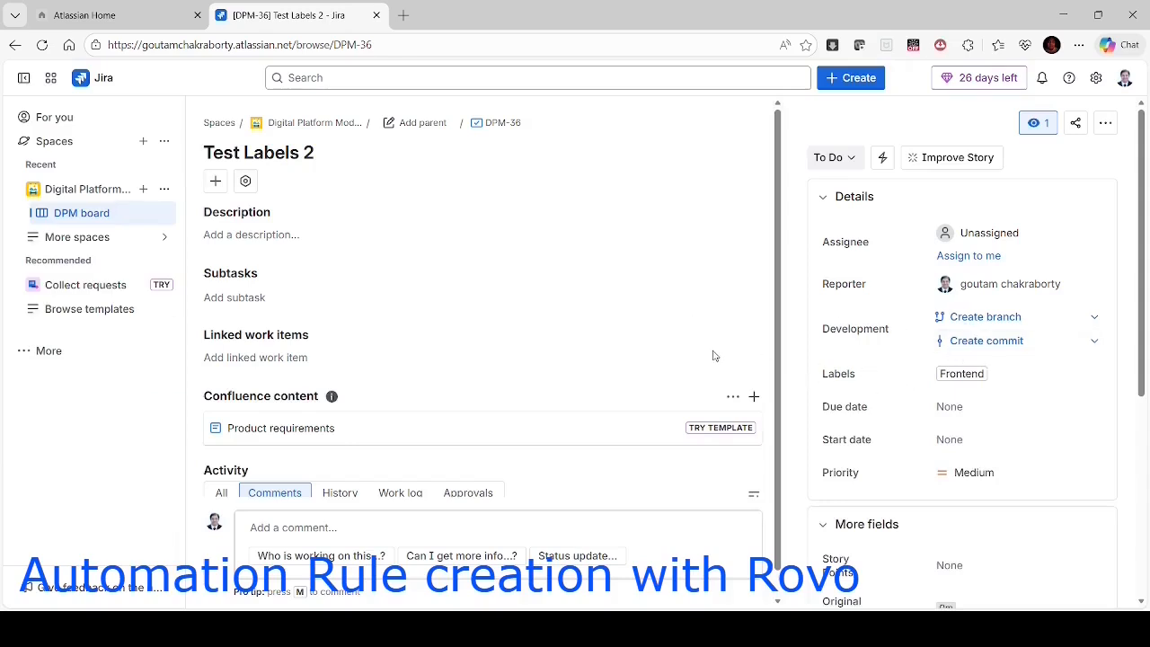
scroll(634, 463, "down", 1)
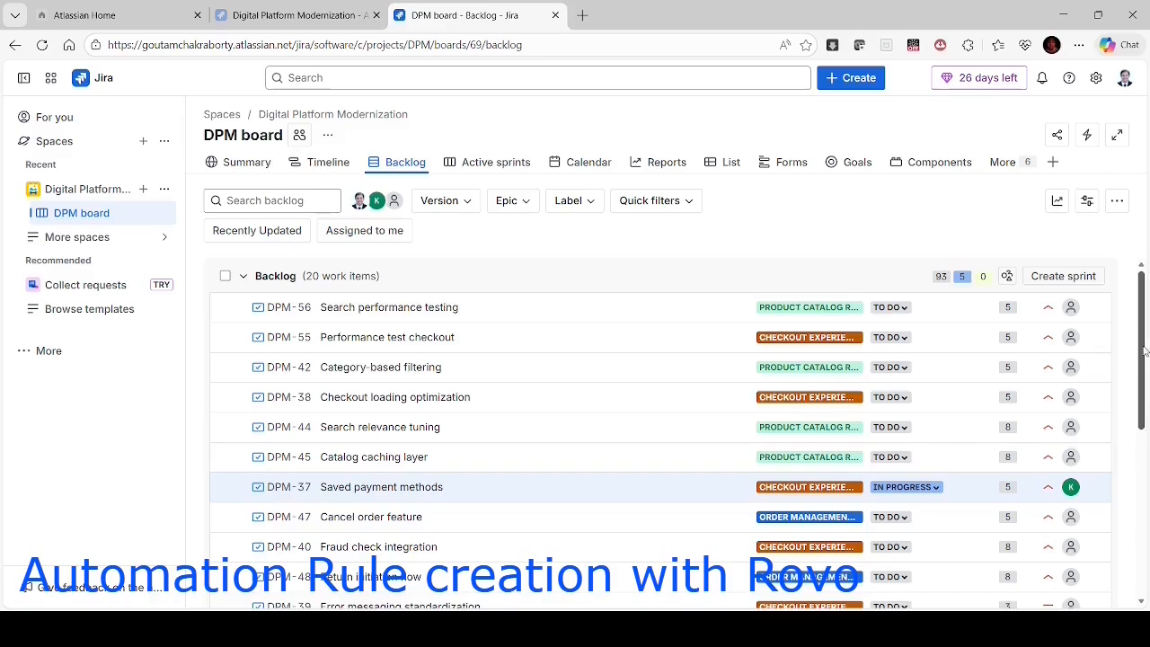
Step: Review the DPM board backlog, and open the automation rule "Assign High Priority Backlog Items to New Sprint" from the space's automation rules
left_click_drag(1144, 351, 1144, 514)
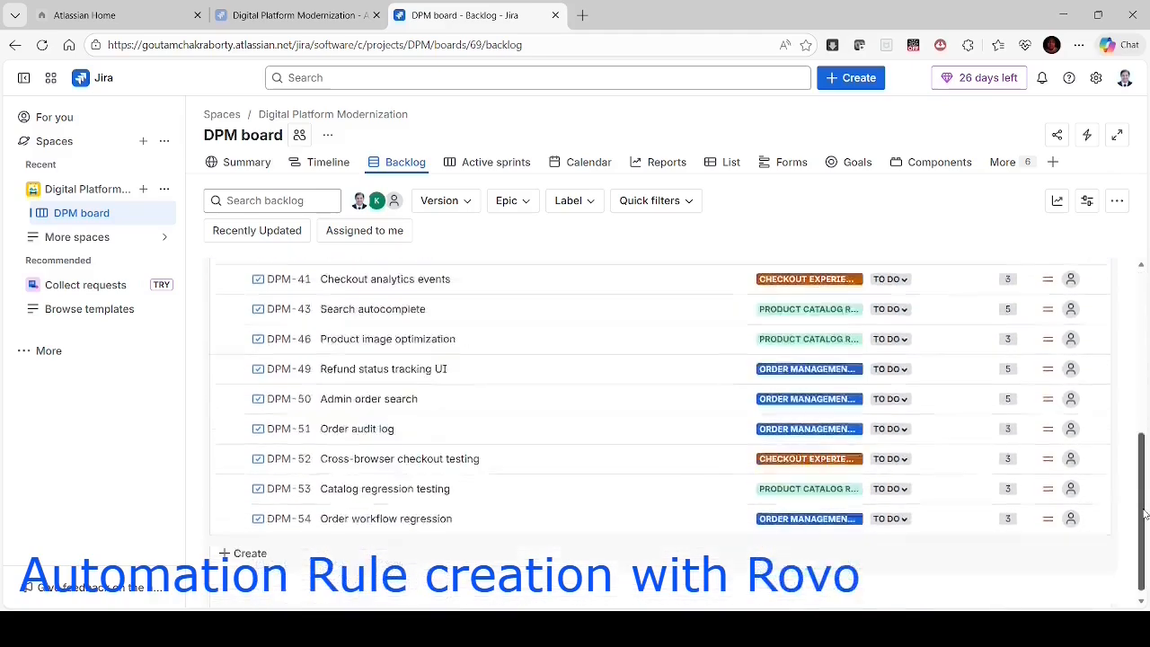
scroll(1144, 514, "up", 10)
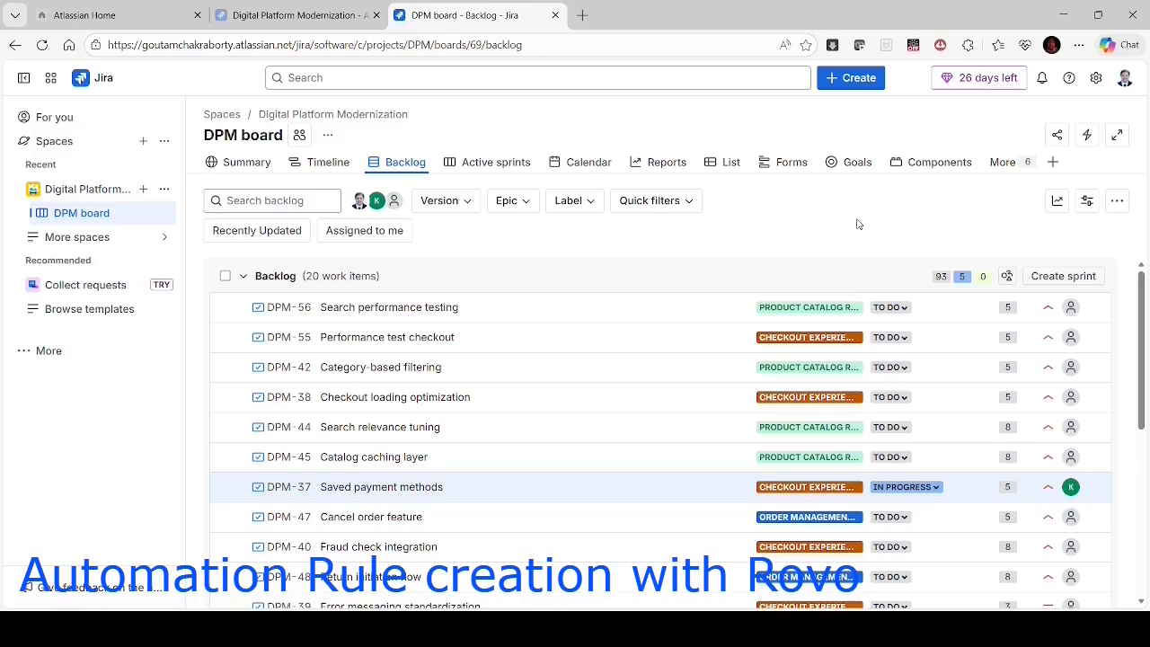
left_click(1089, 135)
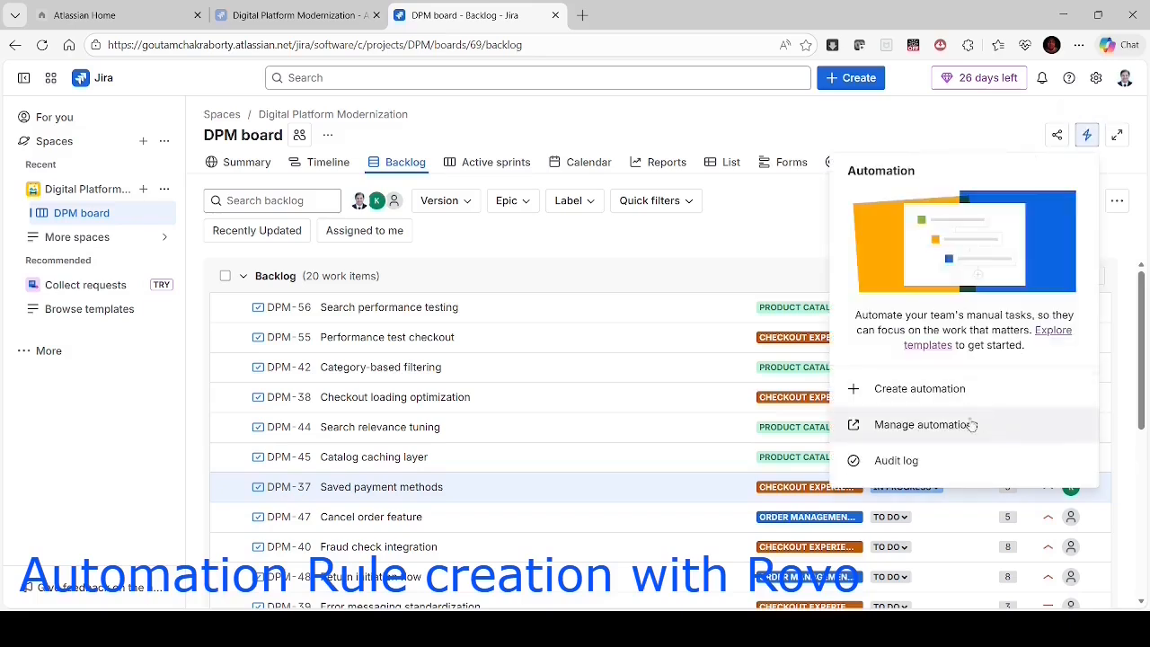
left_click(945, 431)
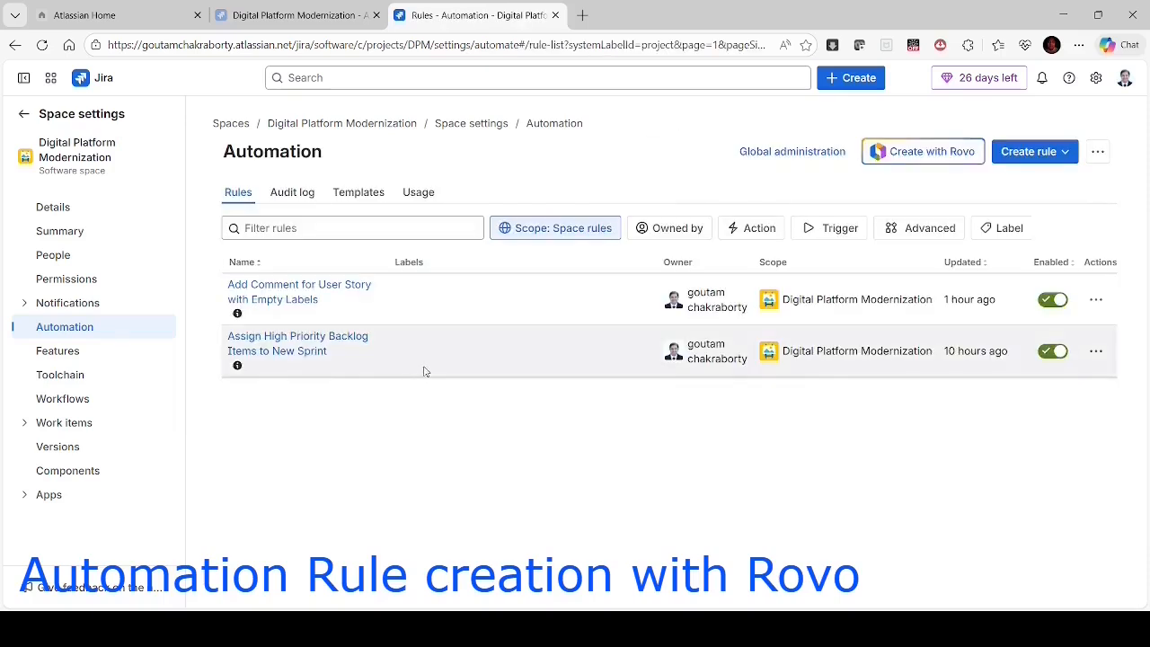
left_click(274, 344)
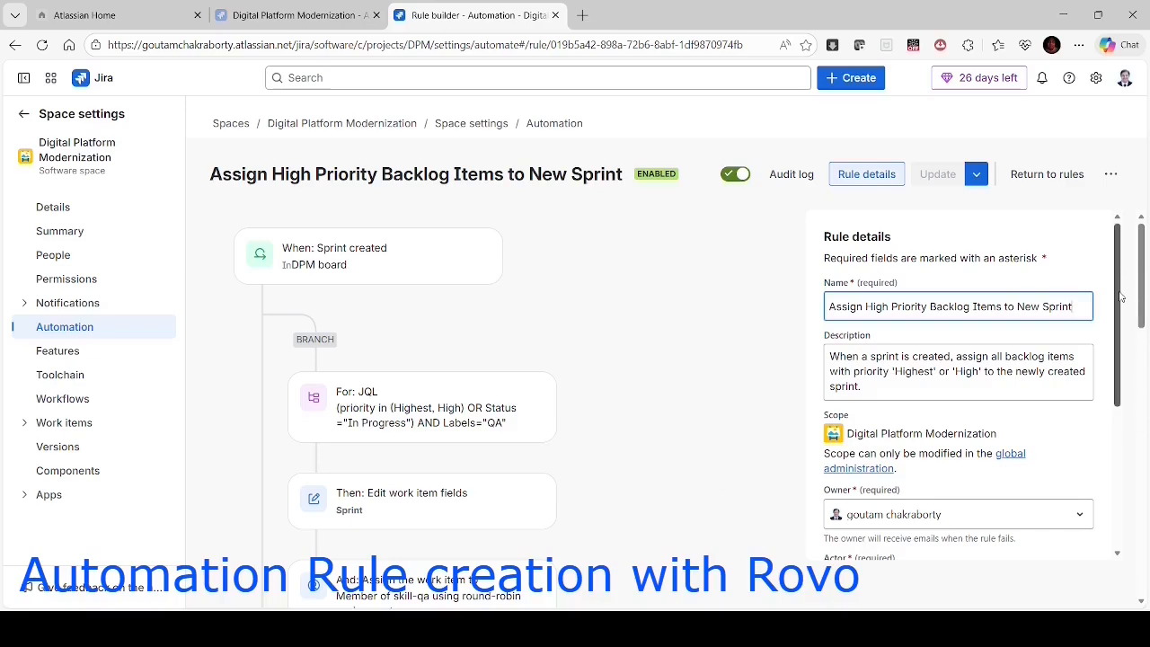
Step: Examine the sprint-created rule's details and its QA, Frontend and Backend branches, including each branch's JQL condition, sprint edit and assignment action
scroll(1121, 296, "down", 1)
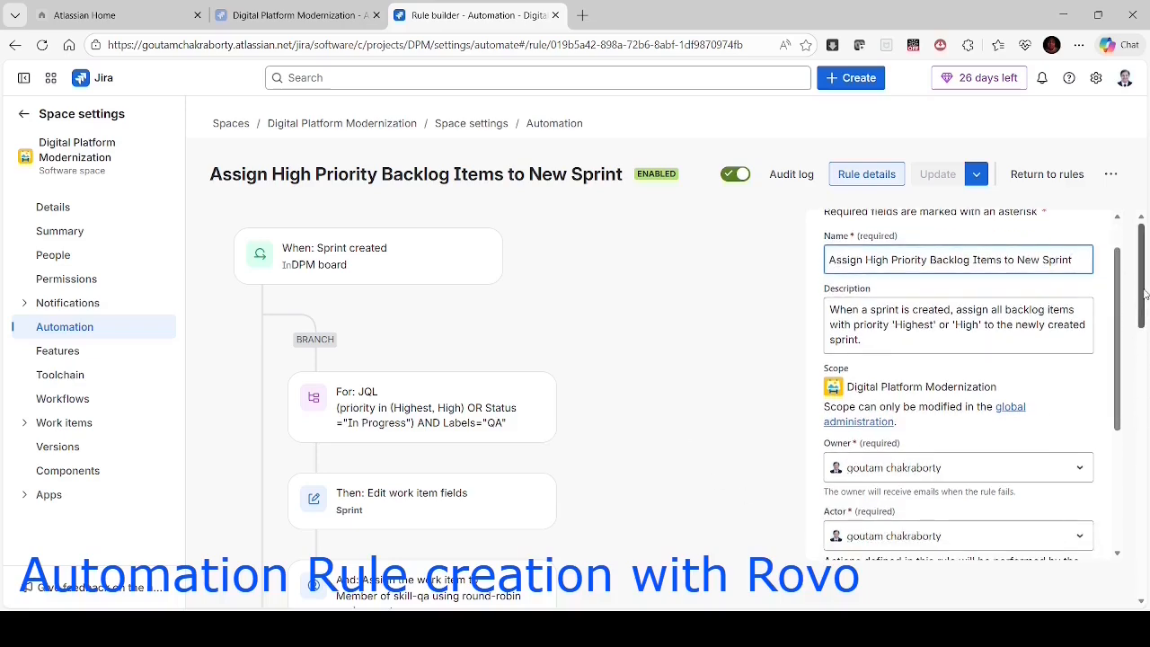
scroll(665, 382, "down", 2)
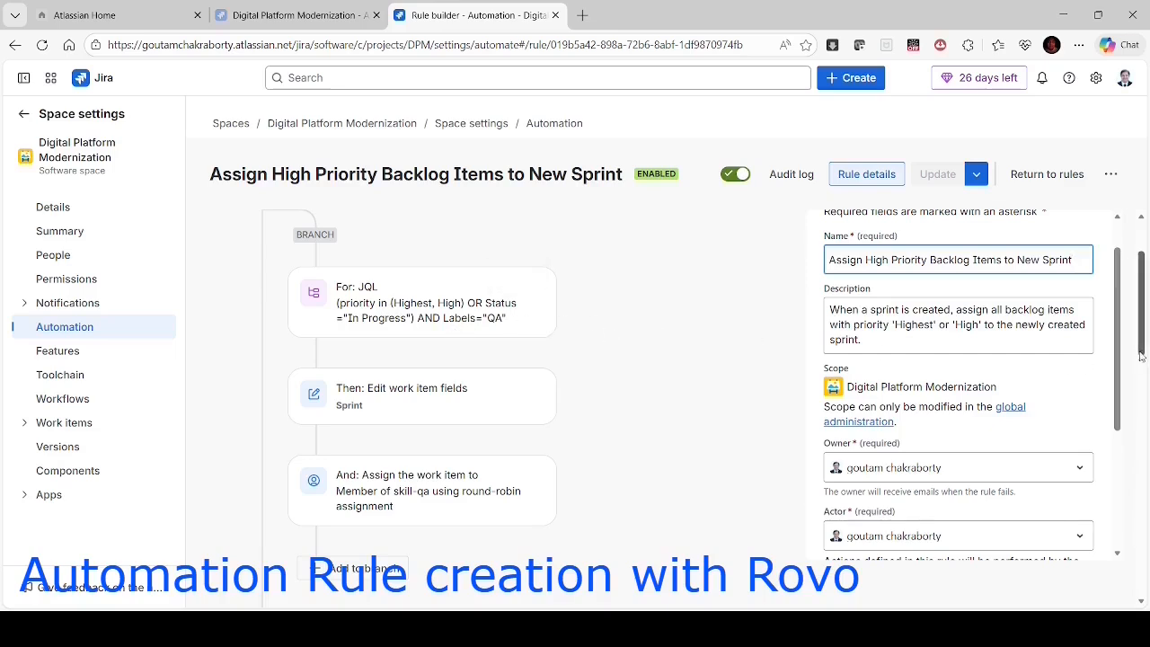
left_click_drag(1117, 347, 1117, 387)
left_click_drag(1142, 328, 1141, 423)
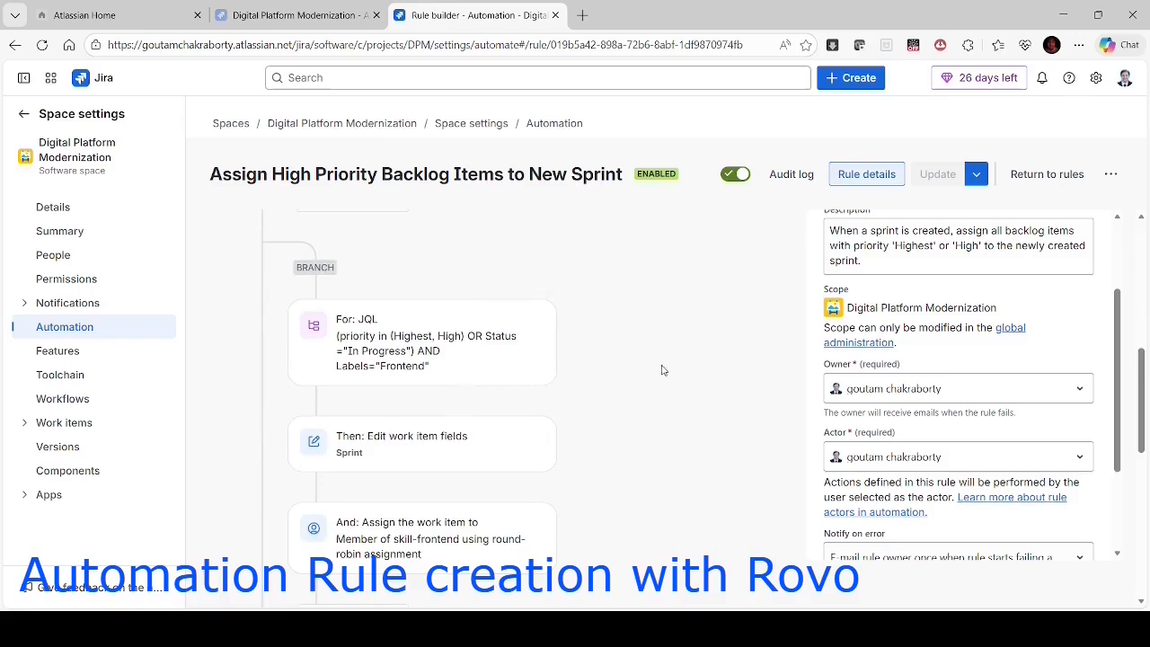
left_click_drag(1142, 396, 1129, 307)
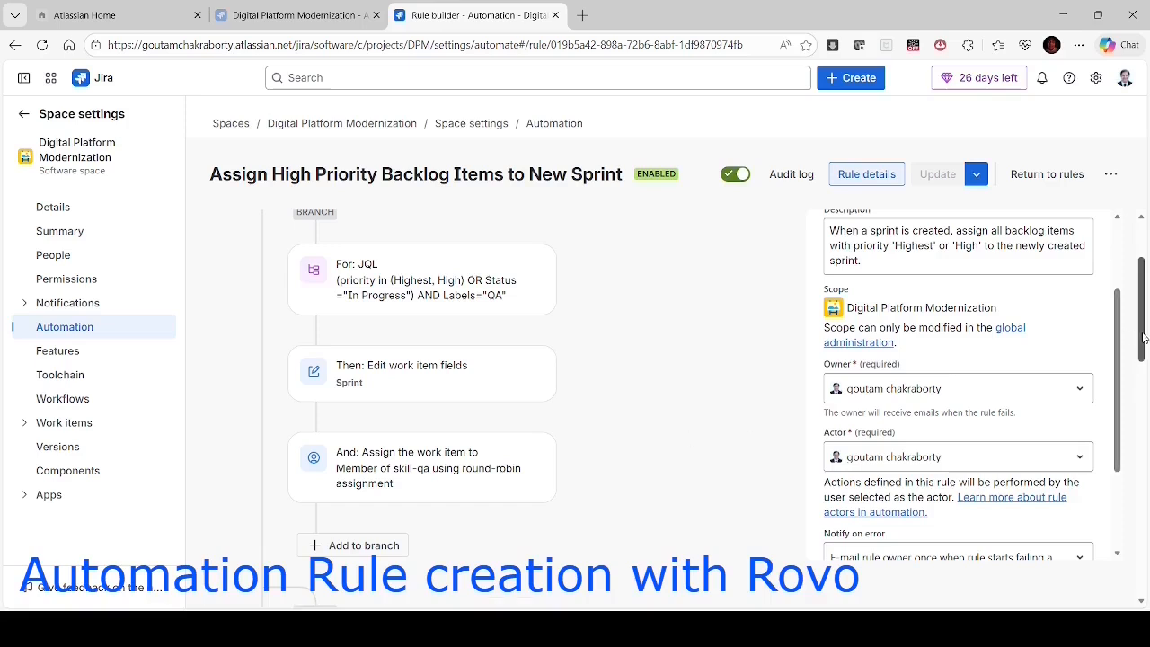
scroll(1144, 338, "down", 3)
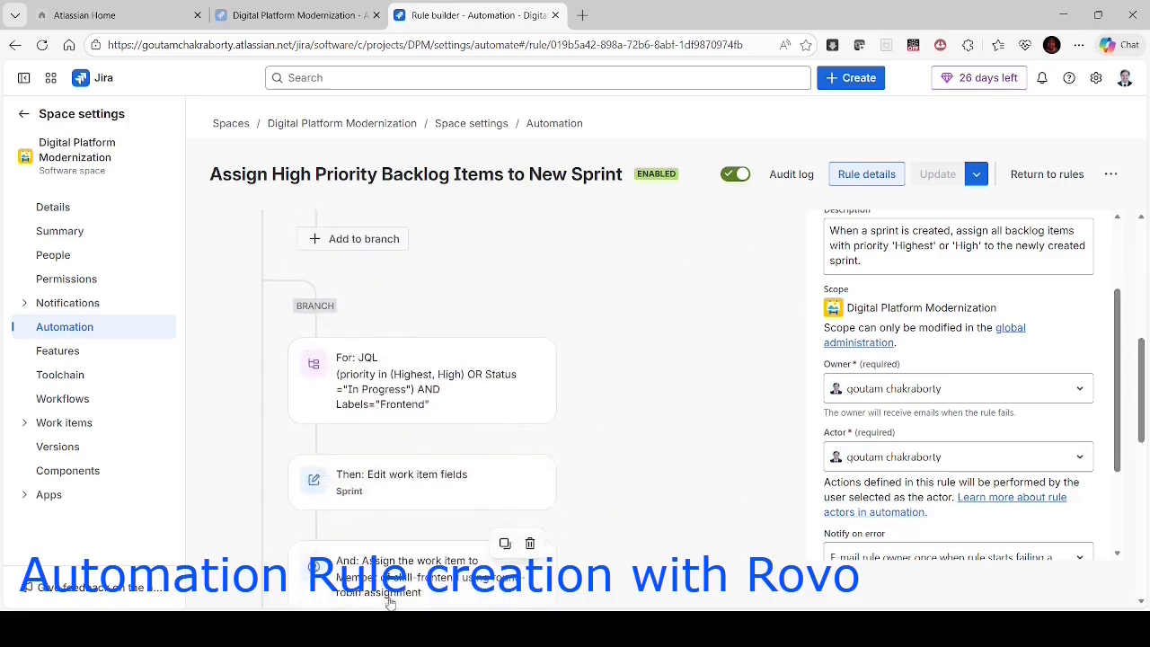
left_click_drag(1144, 405, 1144, 506)
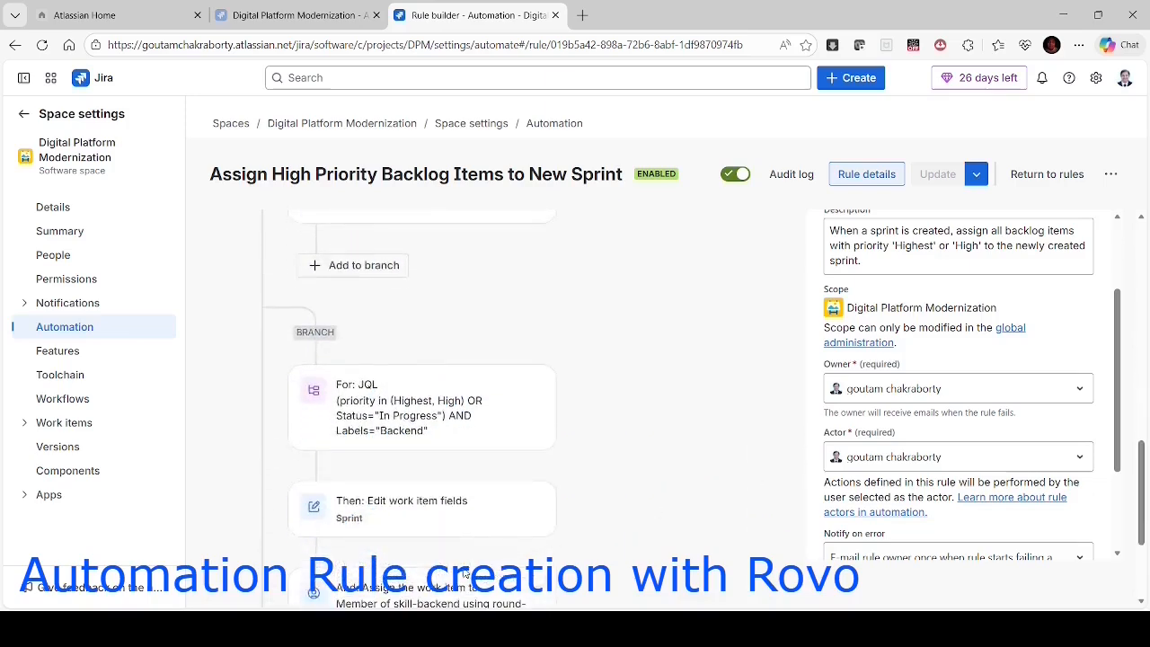
left_click_drag(1145, 481, 1147, 254)
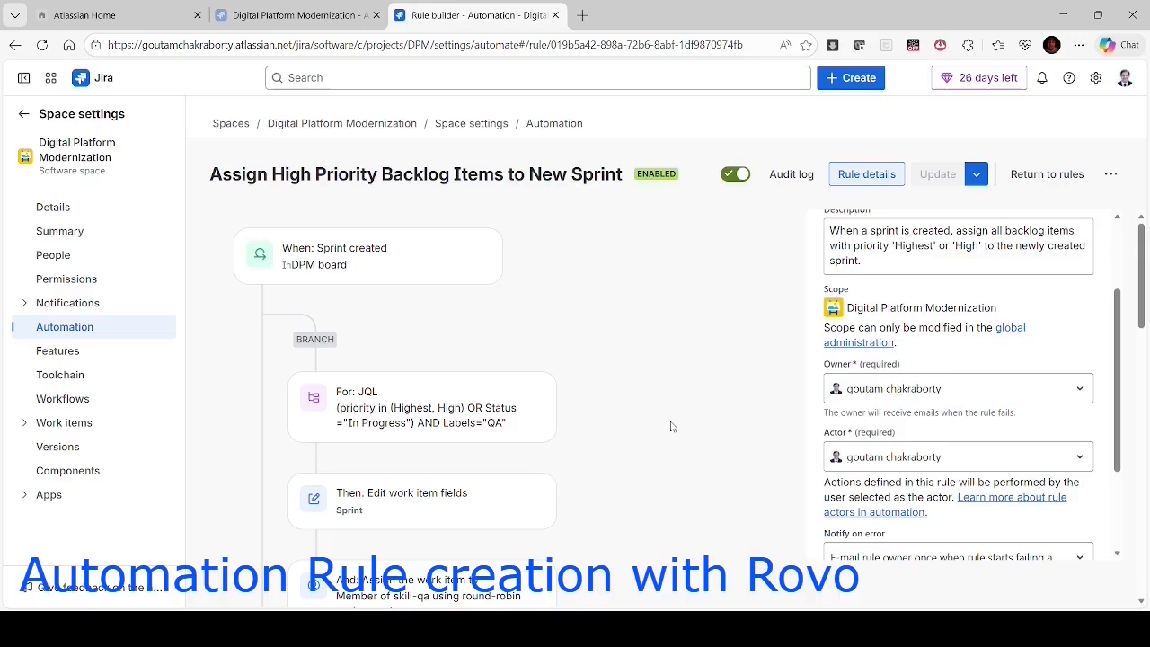
left_click_drag(1146, 285, 1147, 234)
Step: Return to the Digital Platform Modernization backlog and create a new sprint
left_click(334, 126)
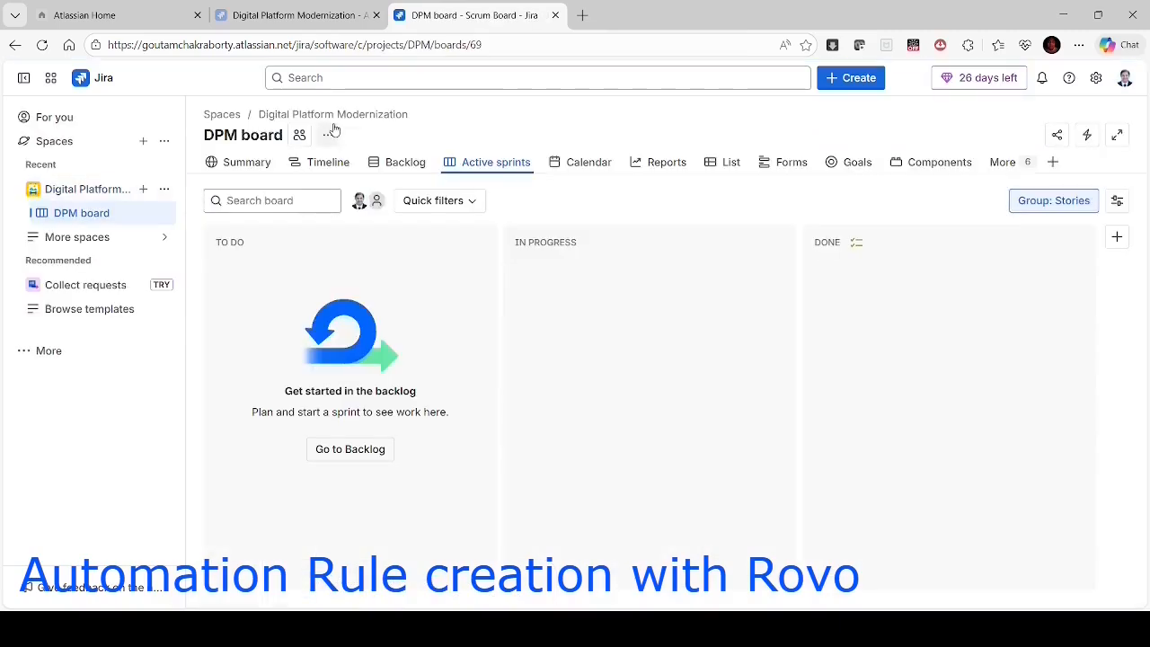
left_click(409, 166)
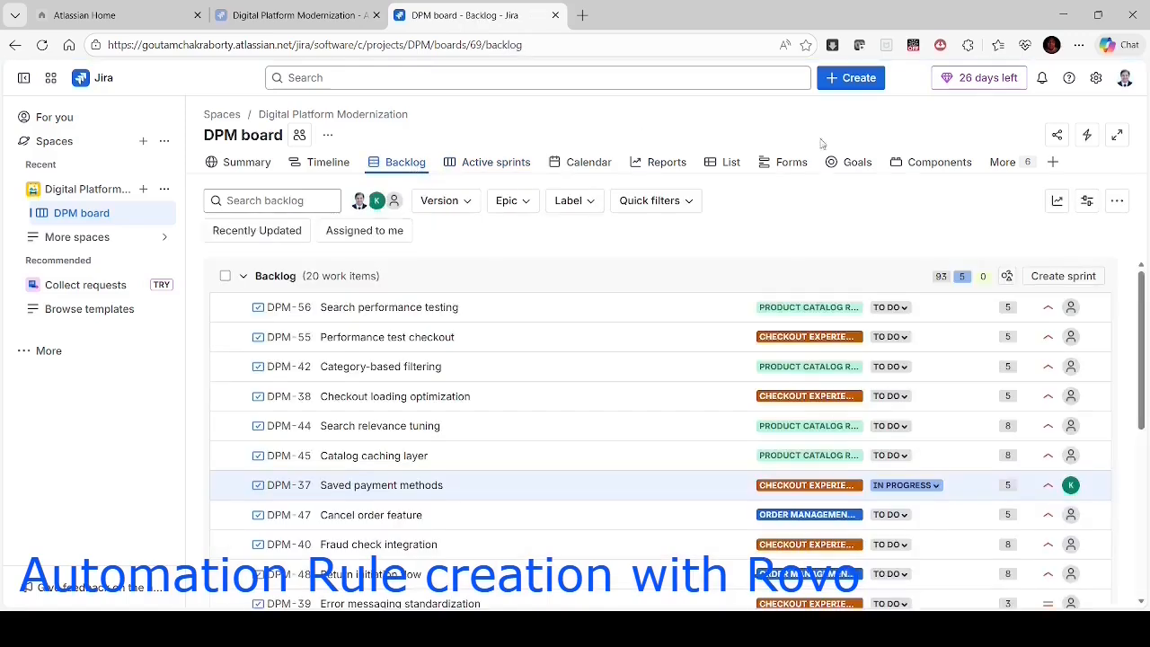
left_click(1049, 277)
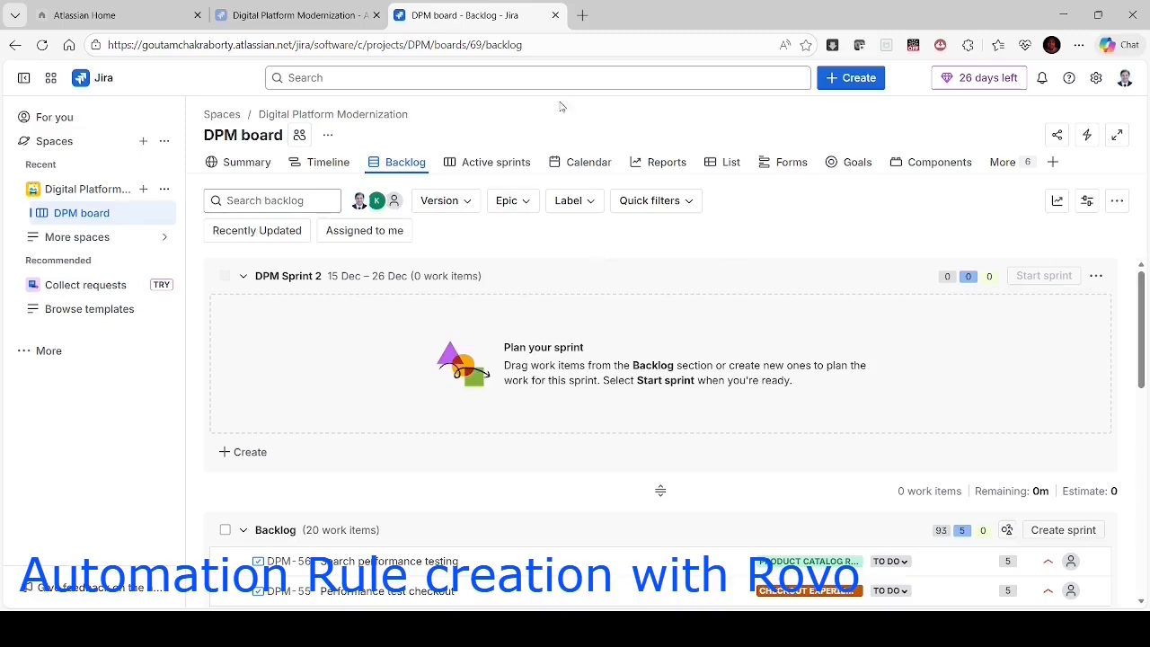
Step: Reload the backlog and check the new sprint's work items and assignees
left_click(42, 45)
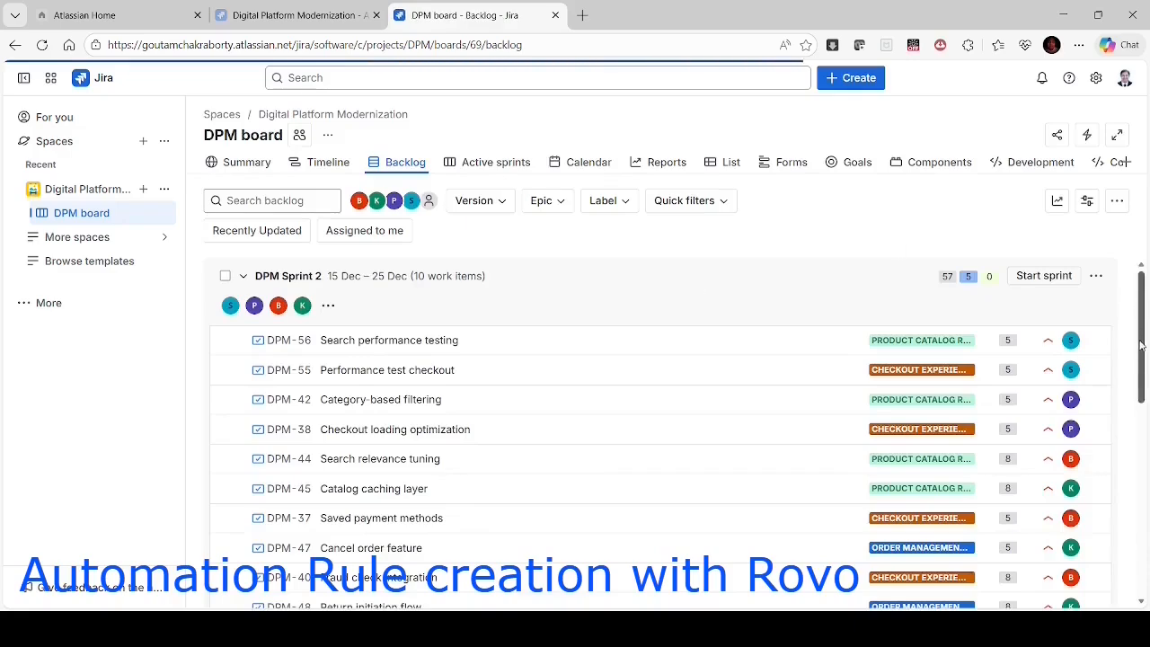
mouse_move(1141, 346)
left_mouse_down()
mouse_move(1142, 545)
mouse_move(1127, 326)
mouse_move(1136, 560)
mouse_move(1129, 340)
left_mouse_up()
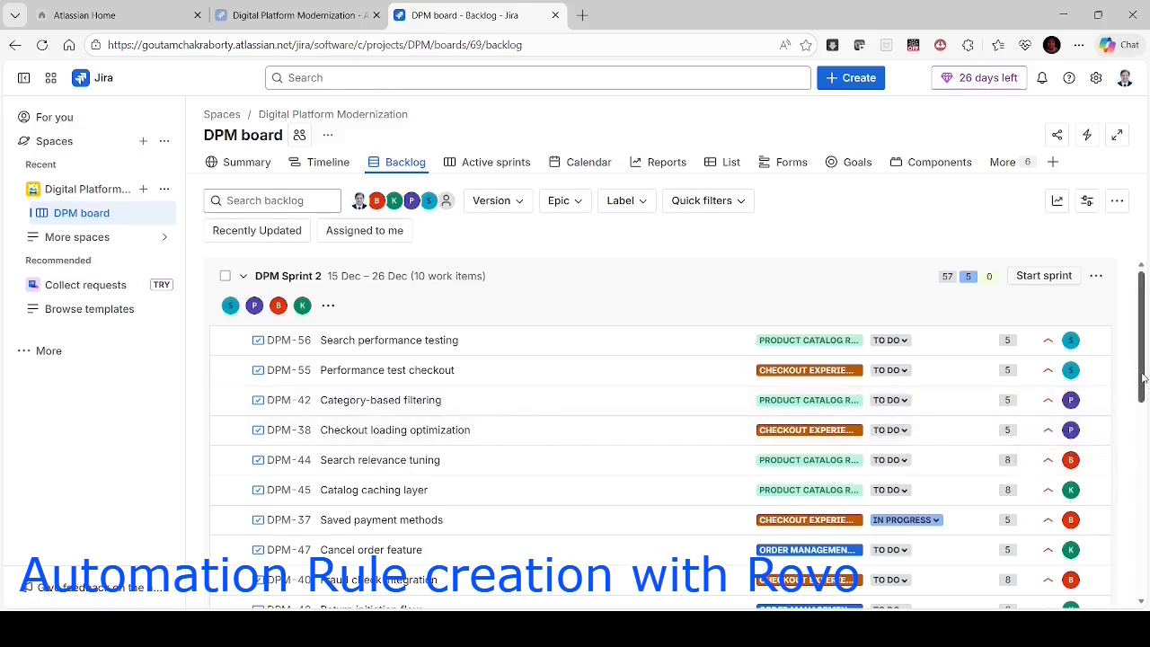
mouse_move(1145, 378)
left_mouse_down()
mouse_move(1145, 435)
mouse_move(1145, 377)
left_mouse_up()
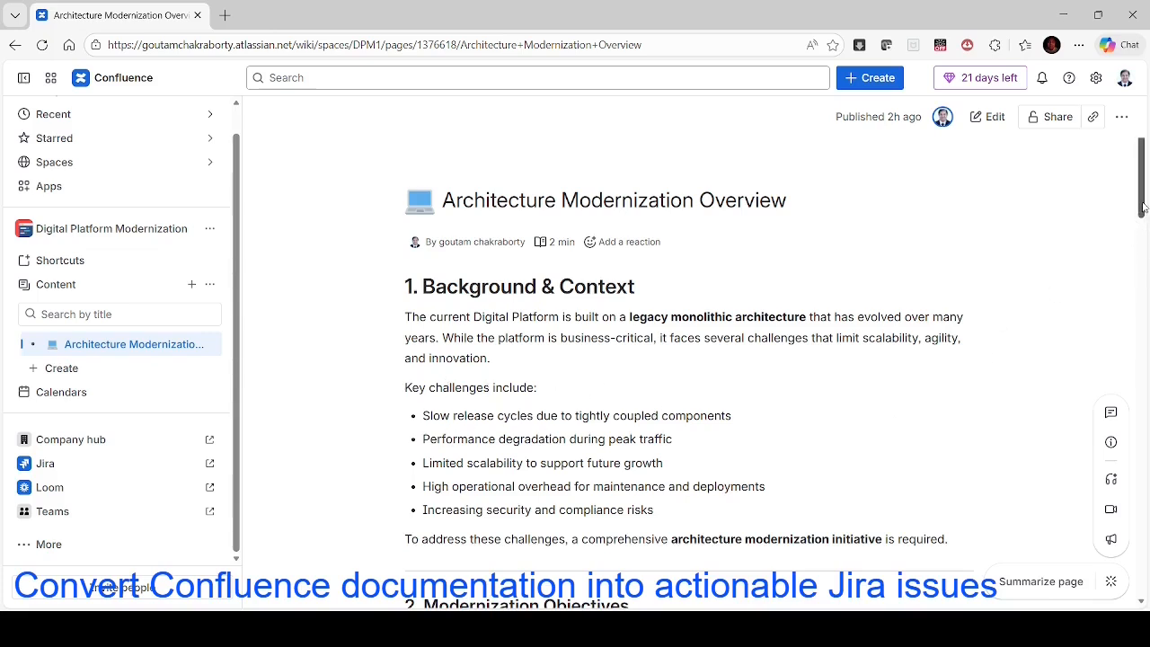
Step: Create a new blank Confluence page under Architecture Modernization Overview in the Digital Platform Modernization space
left_click_drag(1143, 208, 1105, 203)
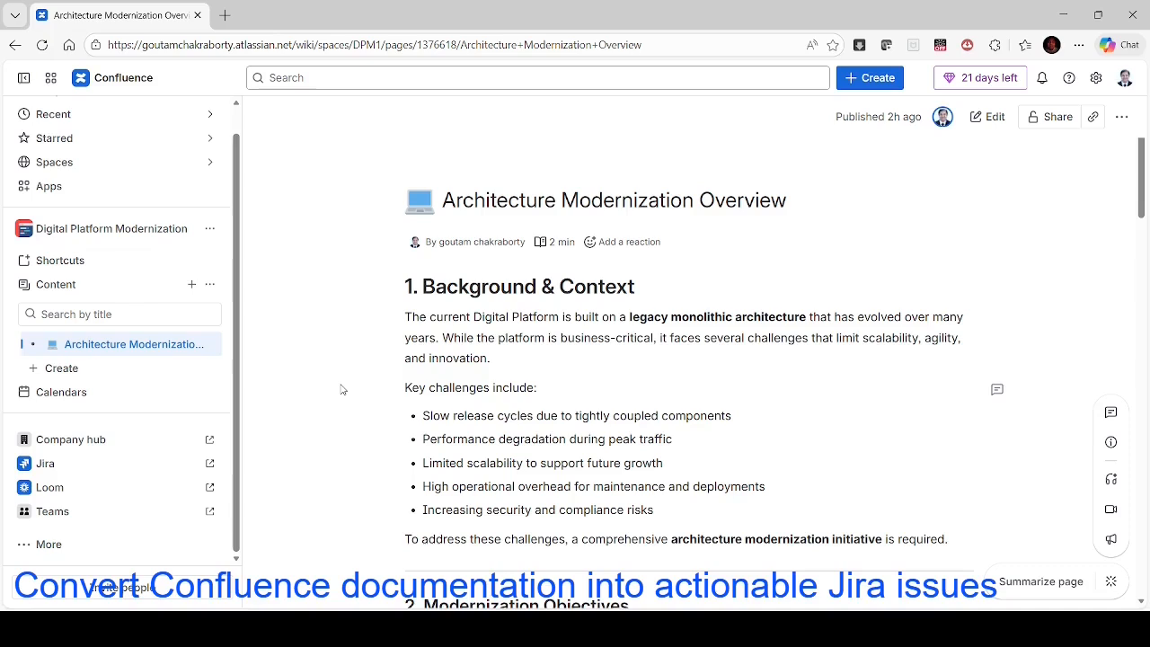
left_click(878, 81)
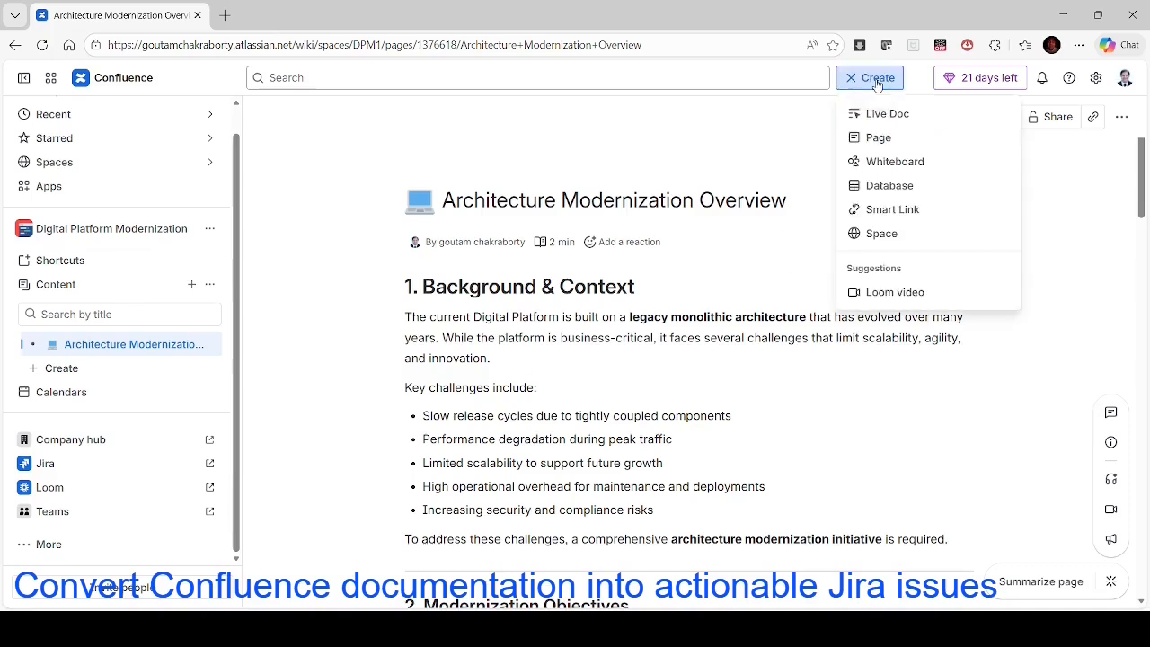
left_click(878, 142)
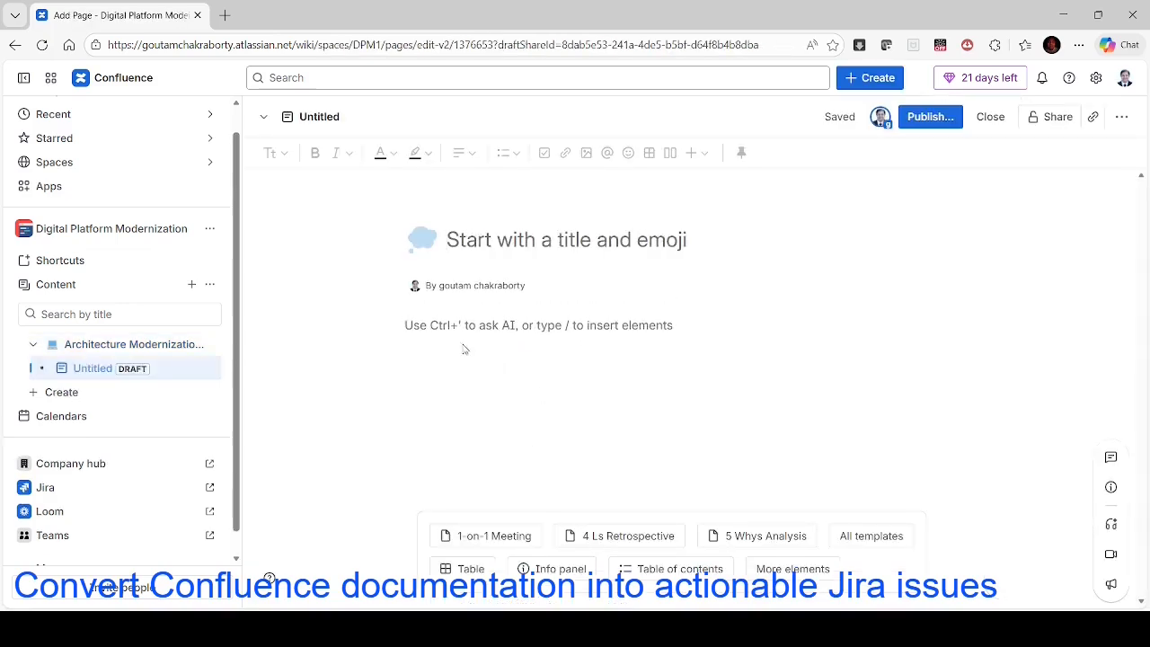
Step: Have Rovo analyze Architecture Modernization Overview, write logically grouped Jira user stories with acceptance criteria and priority, suggest an epic name, and insert the result
left_click(432, 327)
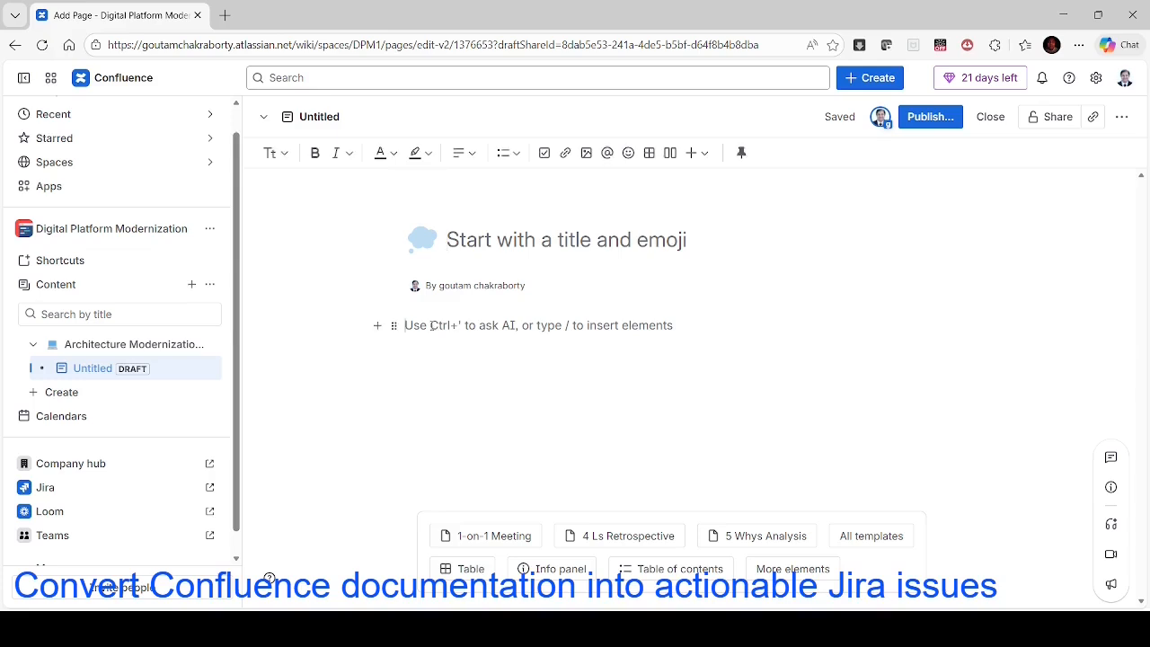
type("/")
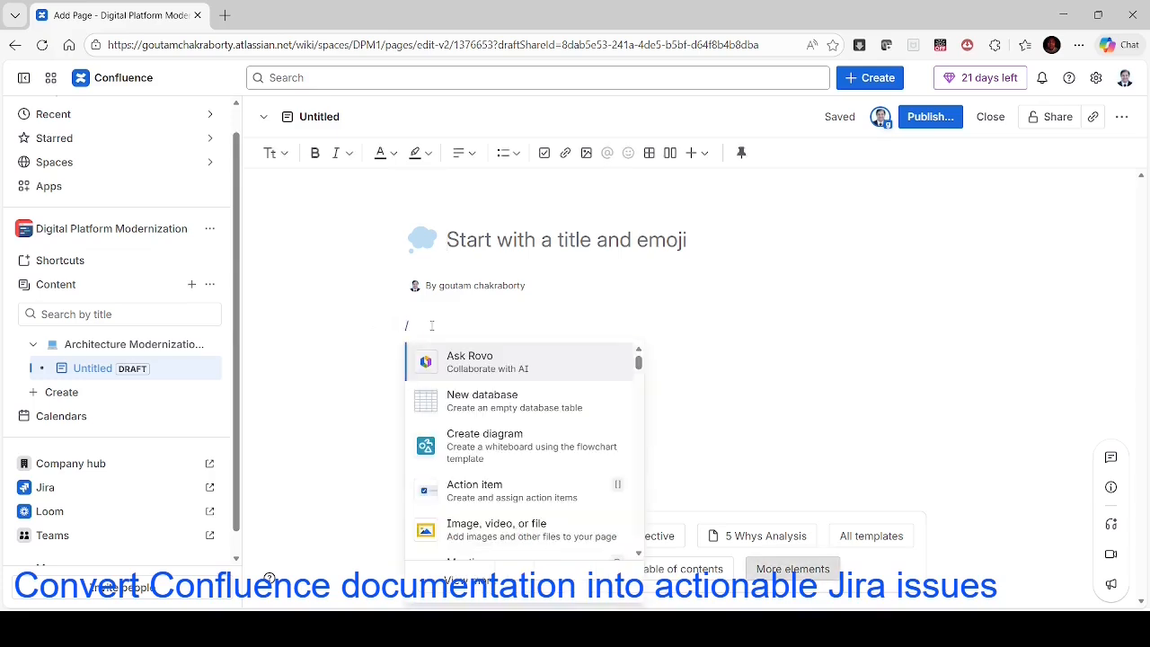
left_click(471, 365)
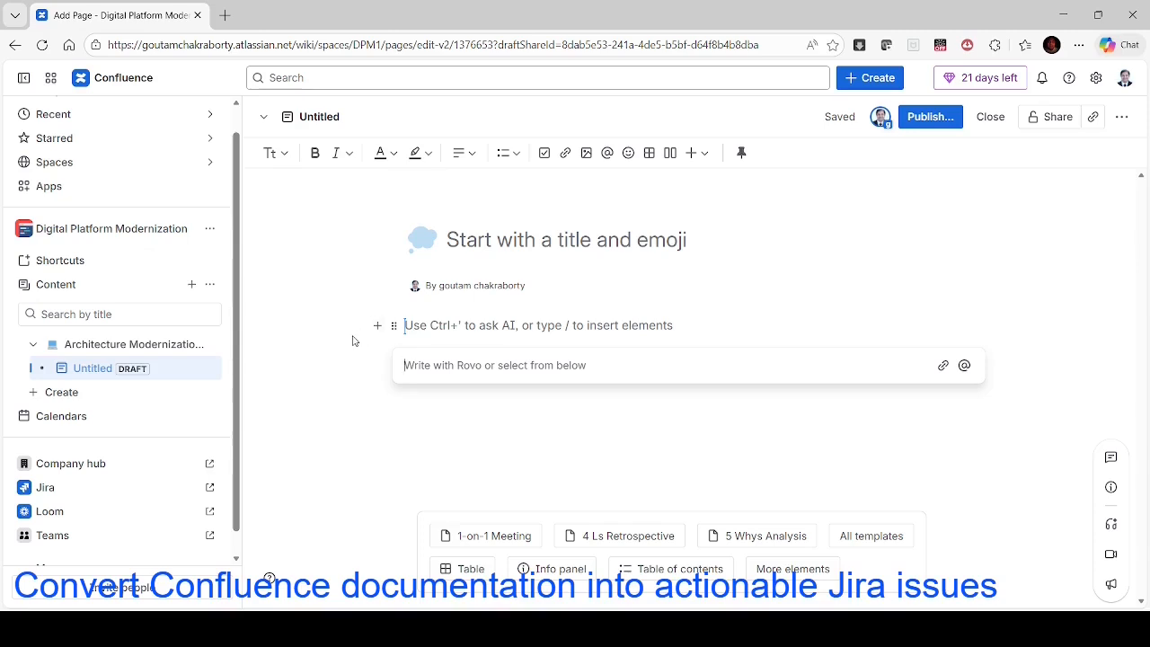
type("Analyze the confluence page Architecture Modernization Overview and identify requirements that can be converted into Jira user stories. Write the user stories, group them logically and suggest an epic name. Also, for each user story add acceptance criteria and priority.")
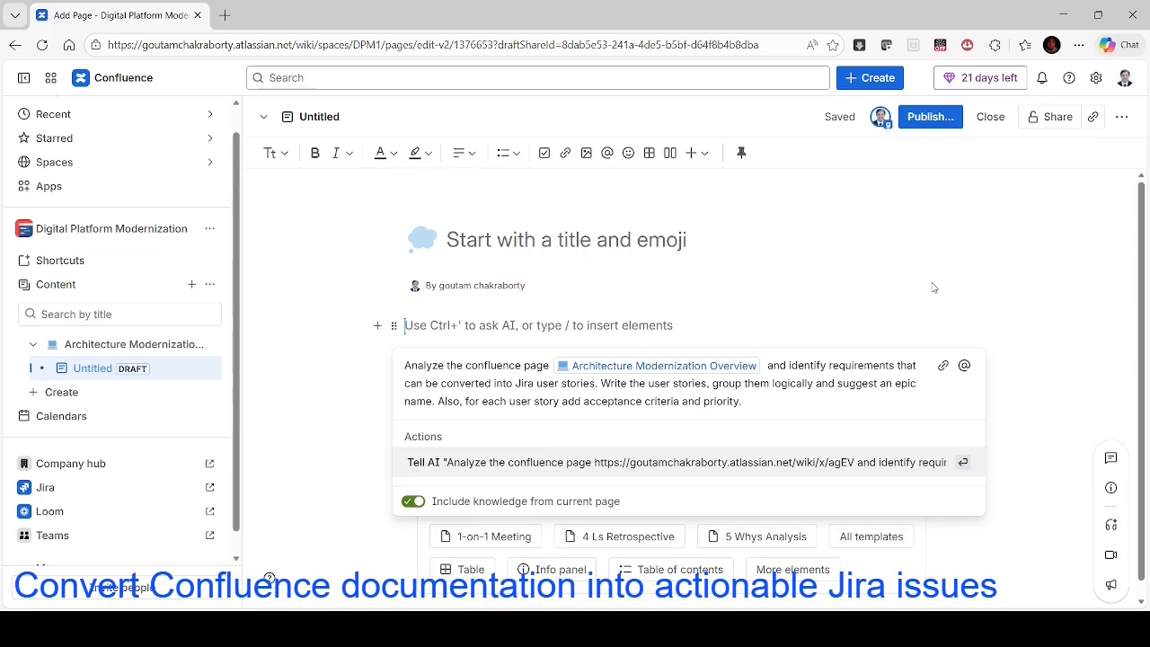
key("Return")
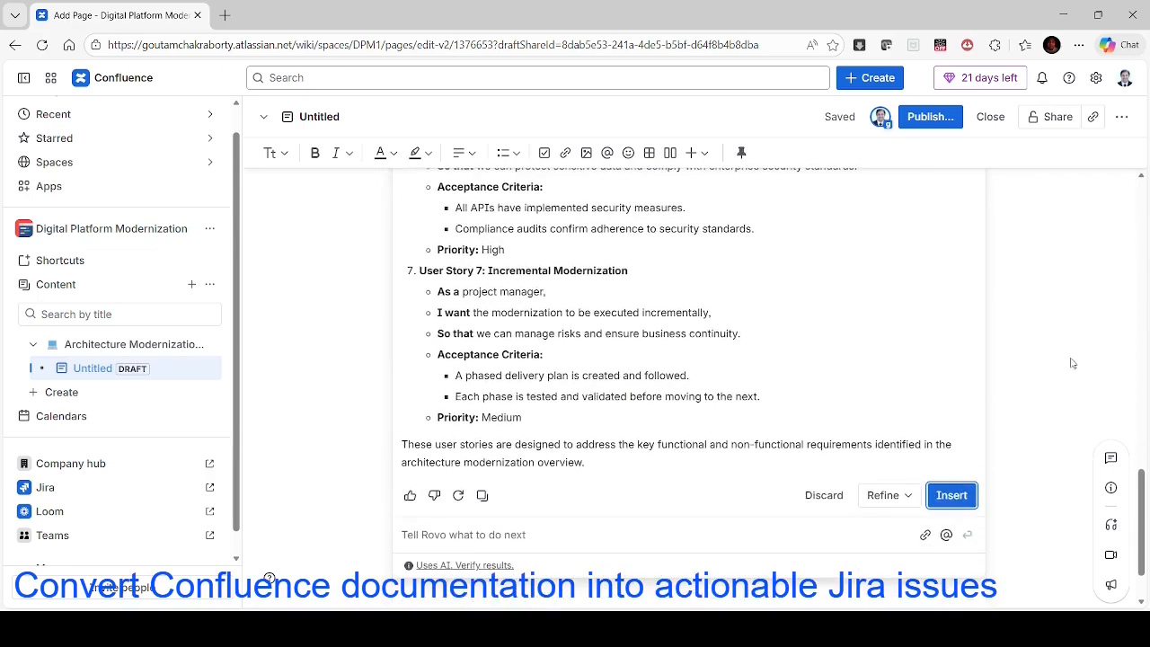
left_click(952, 495)
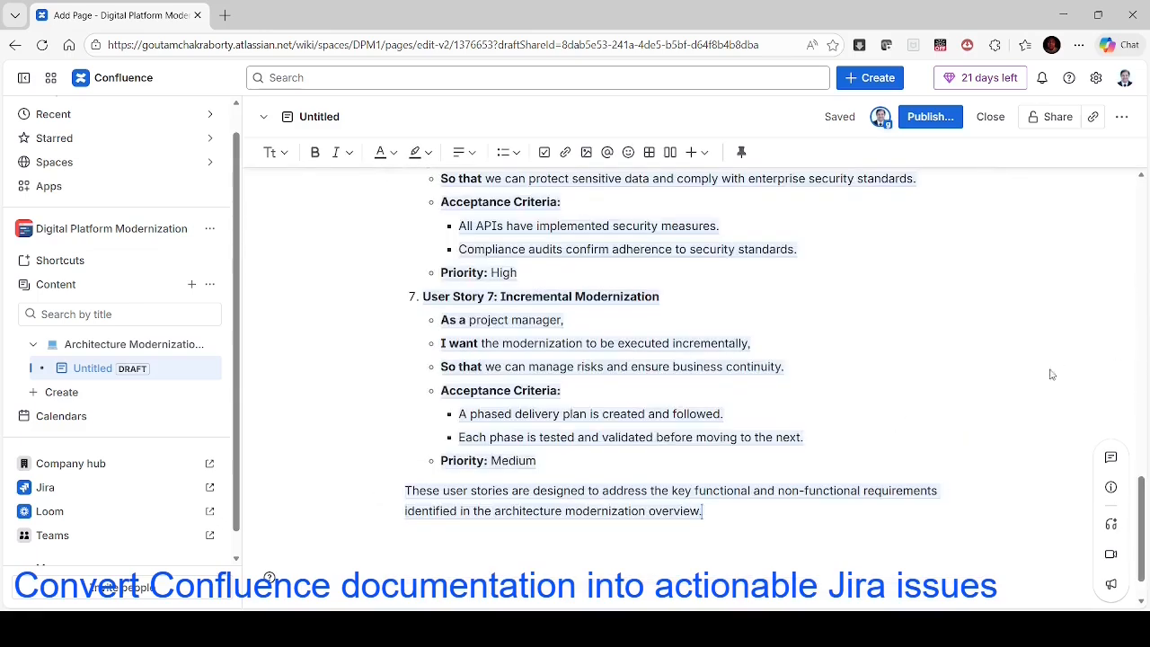
Step: Generate an AI title suggestion for the user stories page and apply it as the page title
left_click_drag(1142, 491, 1134, 218)
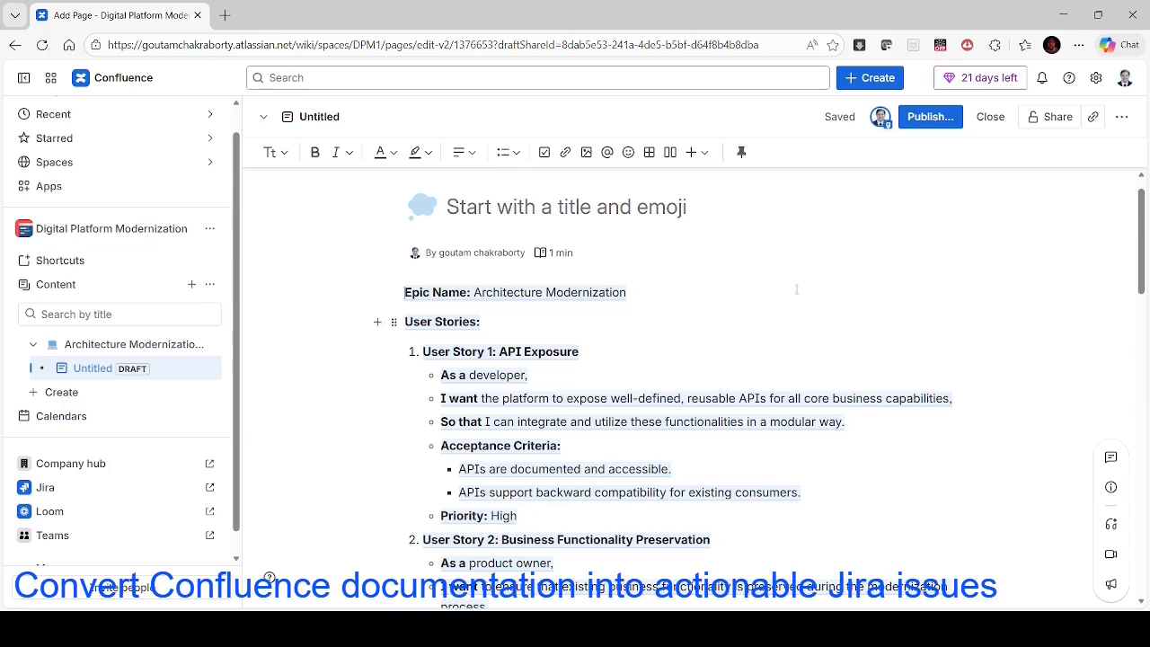
left_click(614, 207)
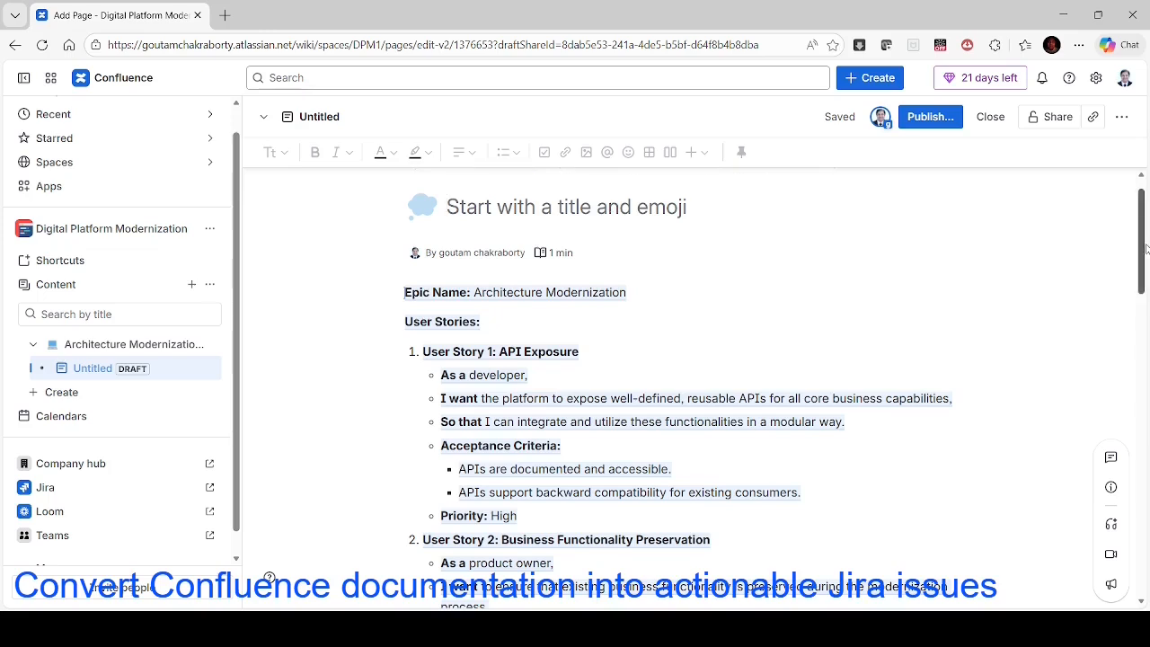
scroll(1141, 261, "up", 1)
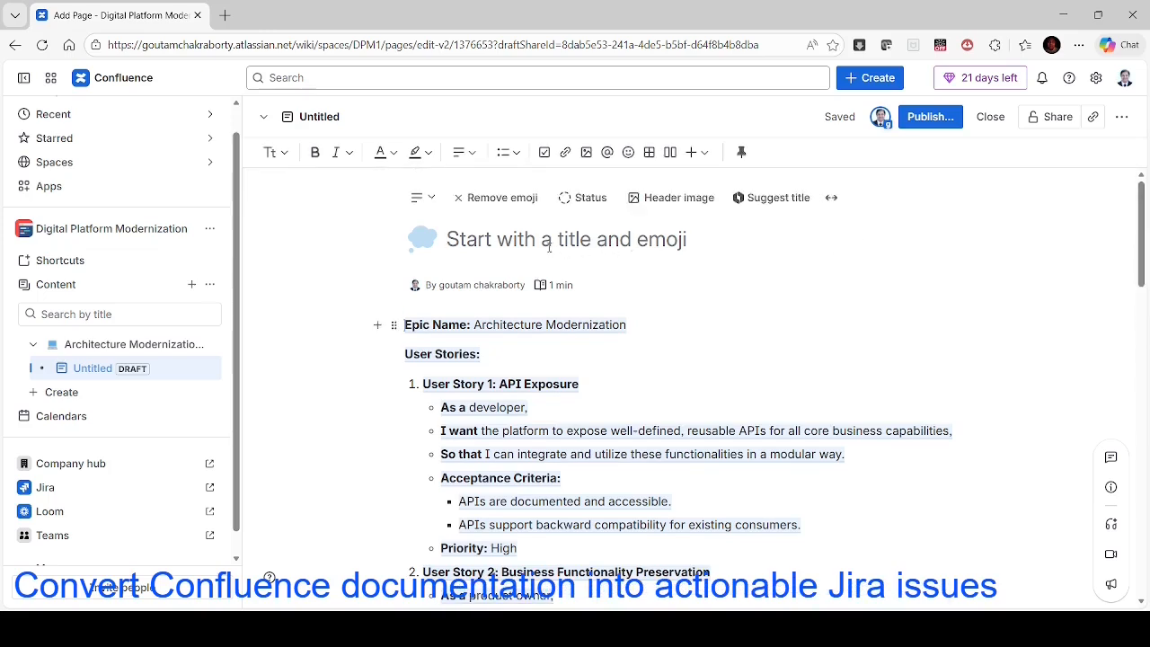
left_click(782, 199)
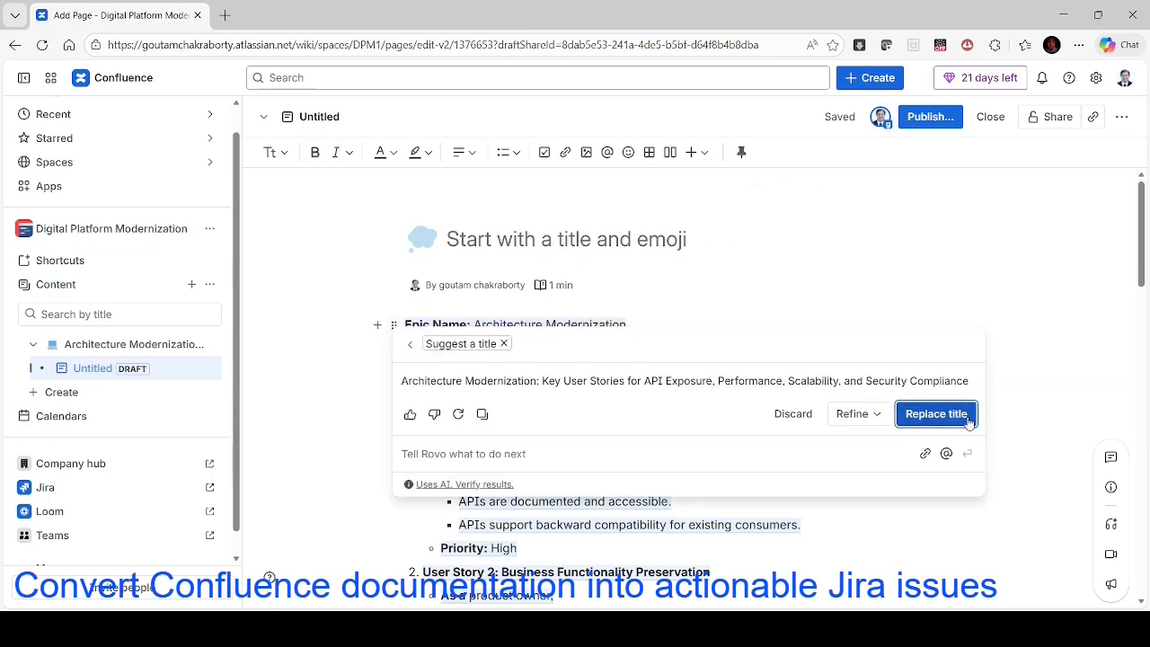
left_click(937, 414)
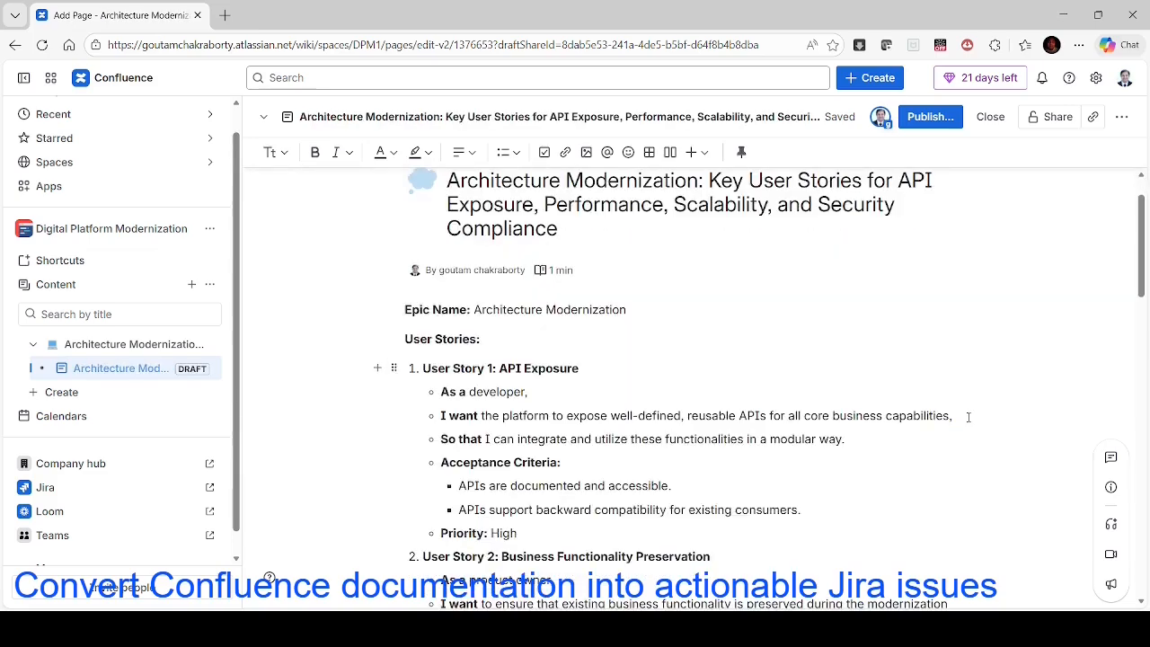
scroll(1143, 268, "up", 1)
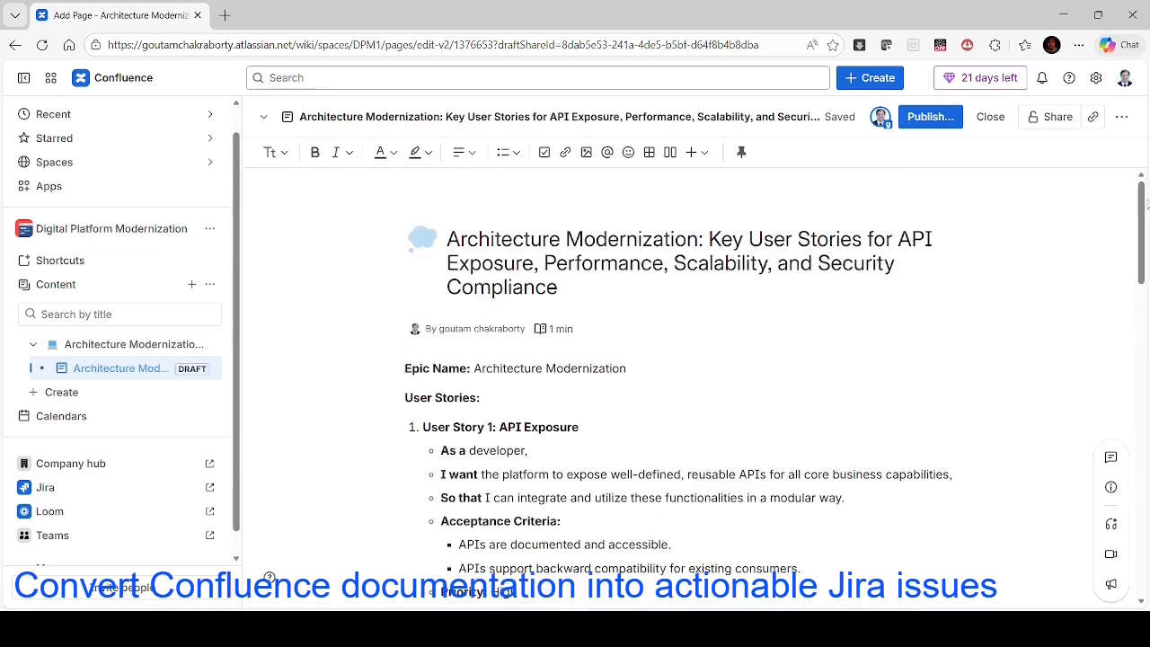
Step: Publish the user stories page with Open general access and dismiss the publication notice
left_click(930, 117)
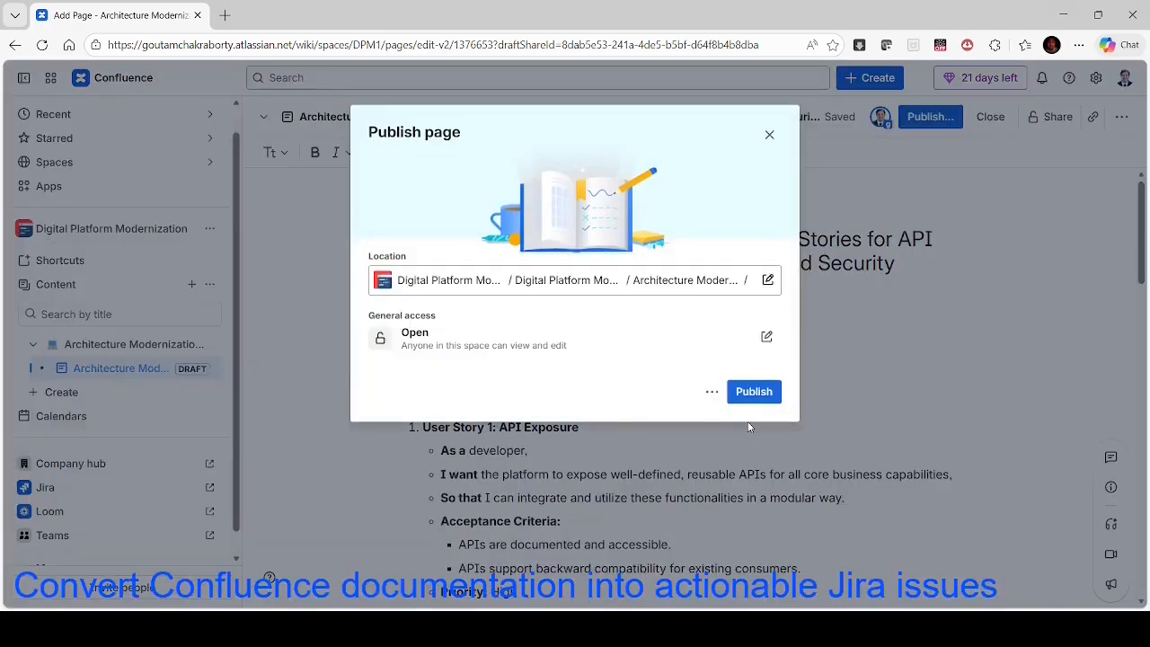
left_click(764, 398)
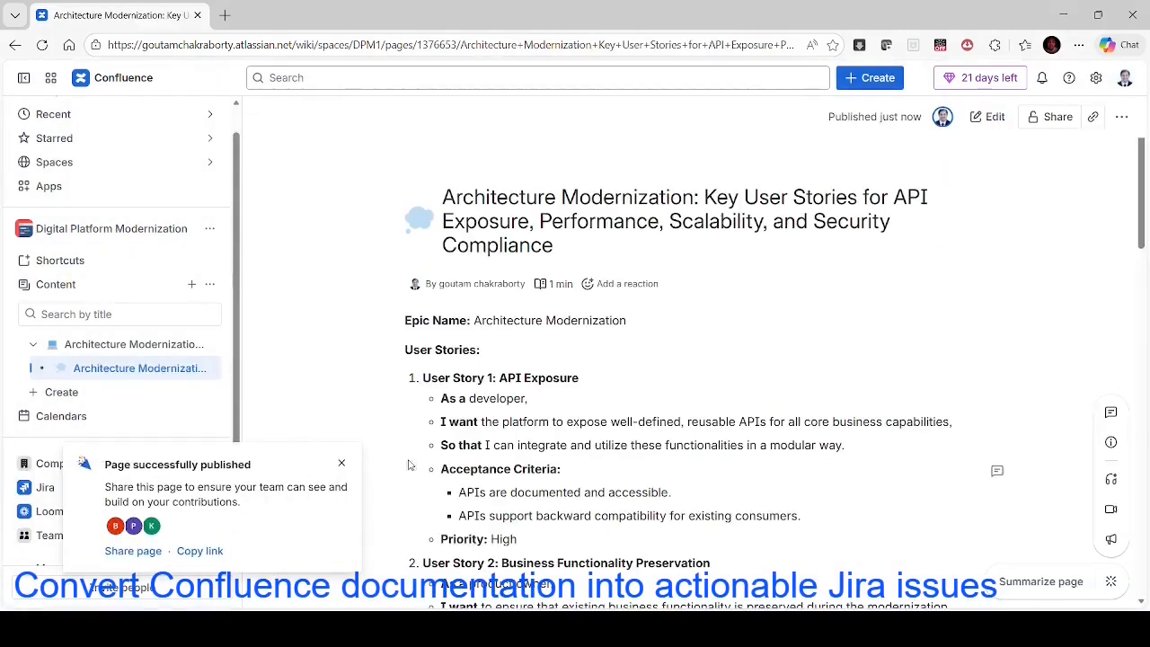
left_click(341, 463)
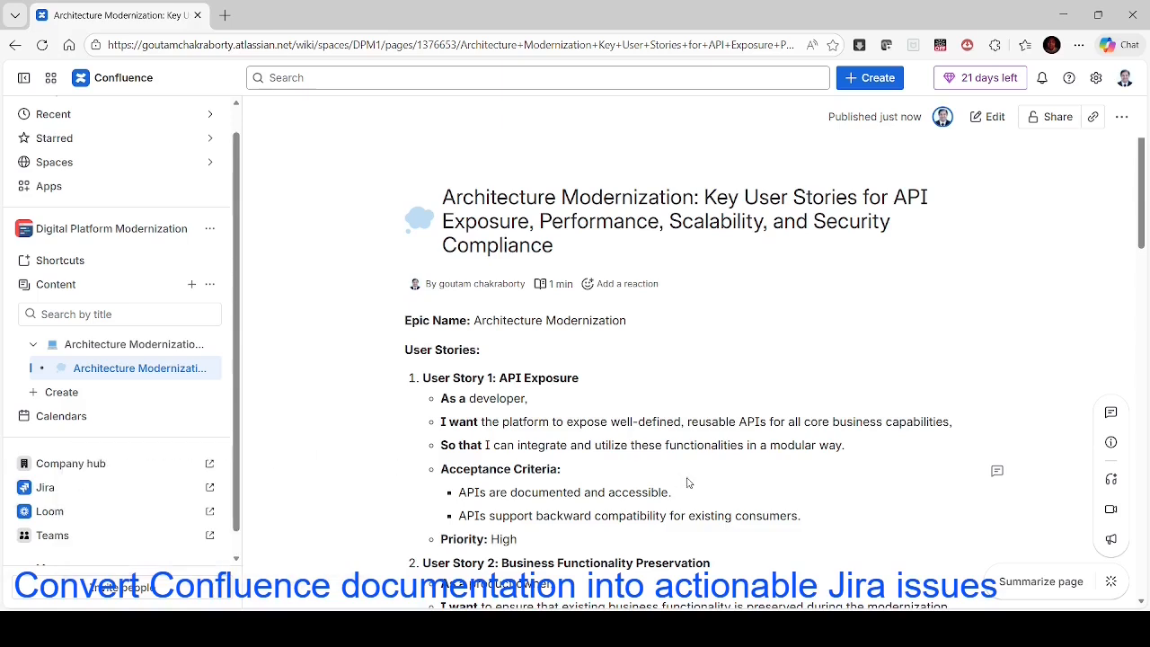